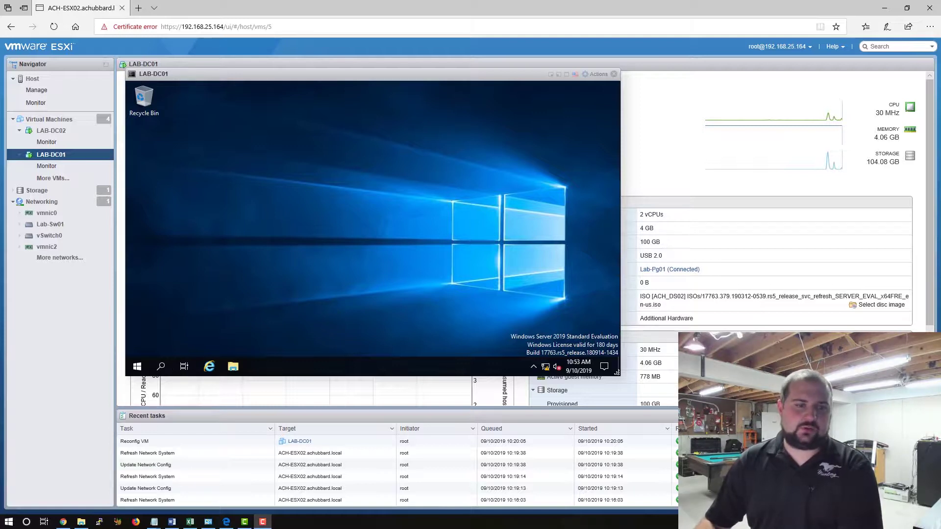
On LAB-DC01, open the Ethernet0 adapter's Properties via Settings > Network & Internet > Ethernet.
right_click(137, 367)
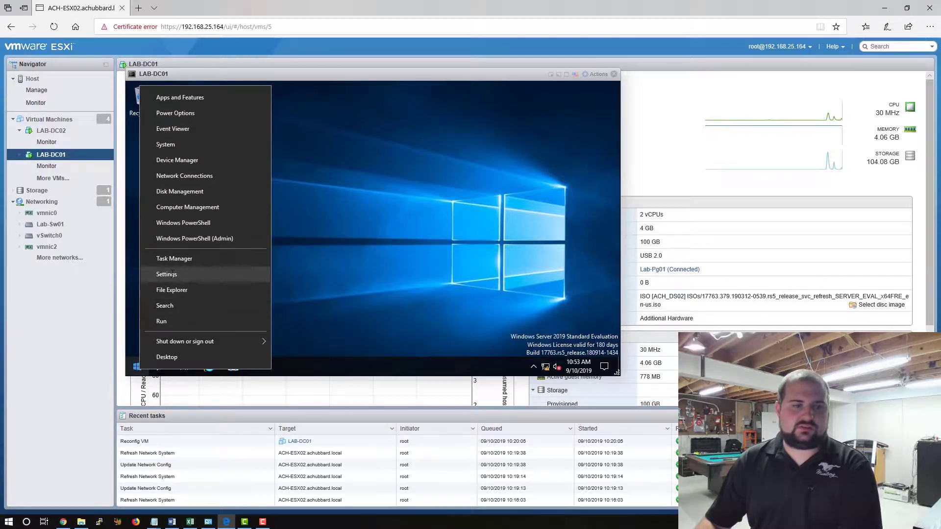
click(156, 275)
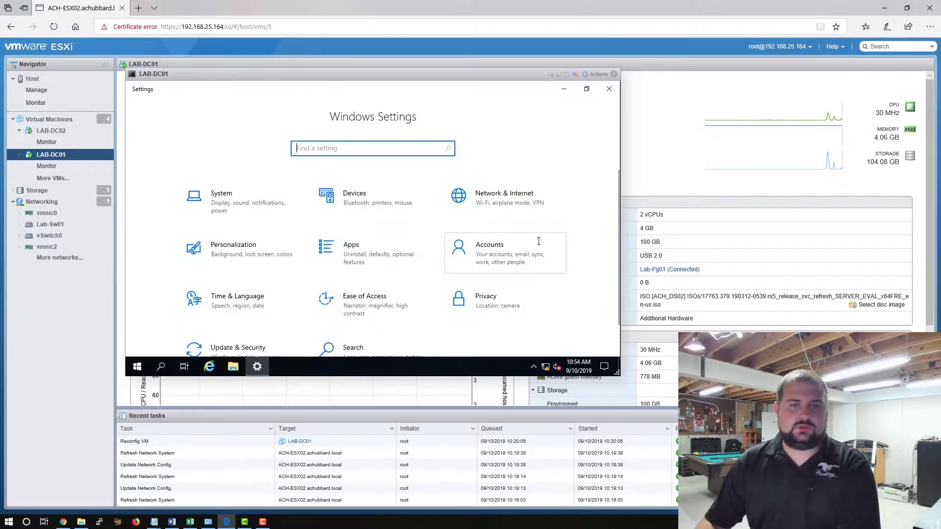
click(480, 204)
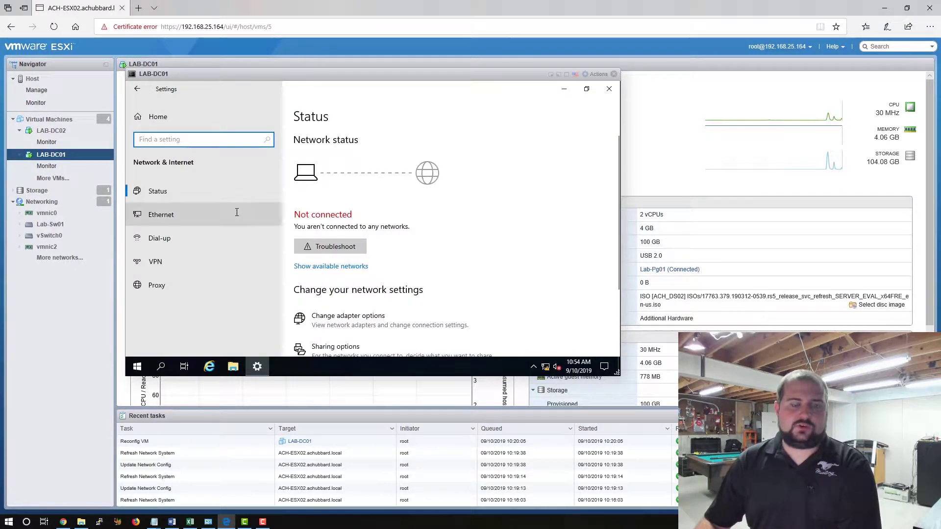
click(165, 216)
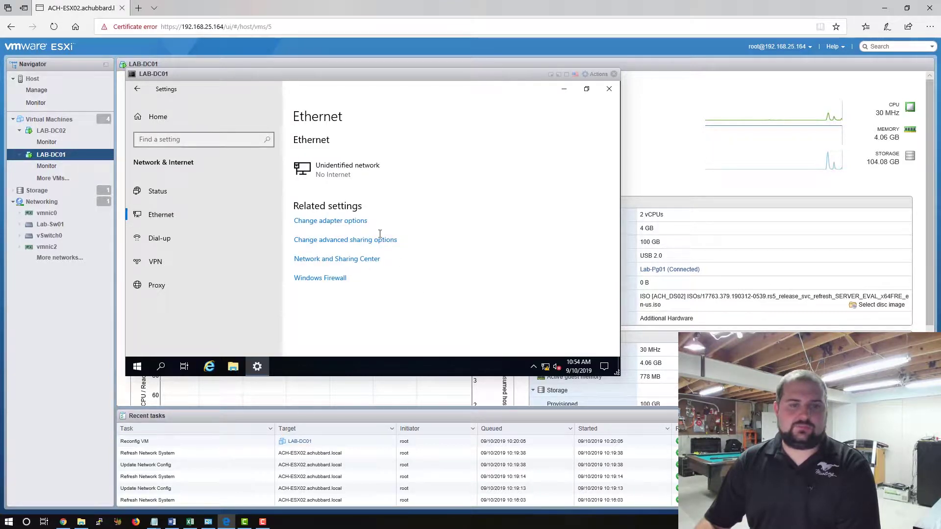
click(325, 220)
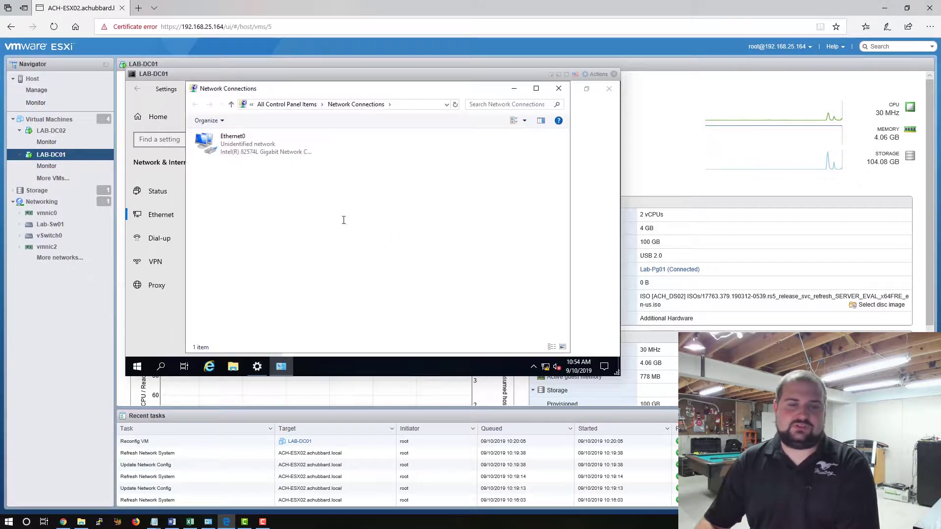
right_click(235, 148)
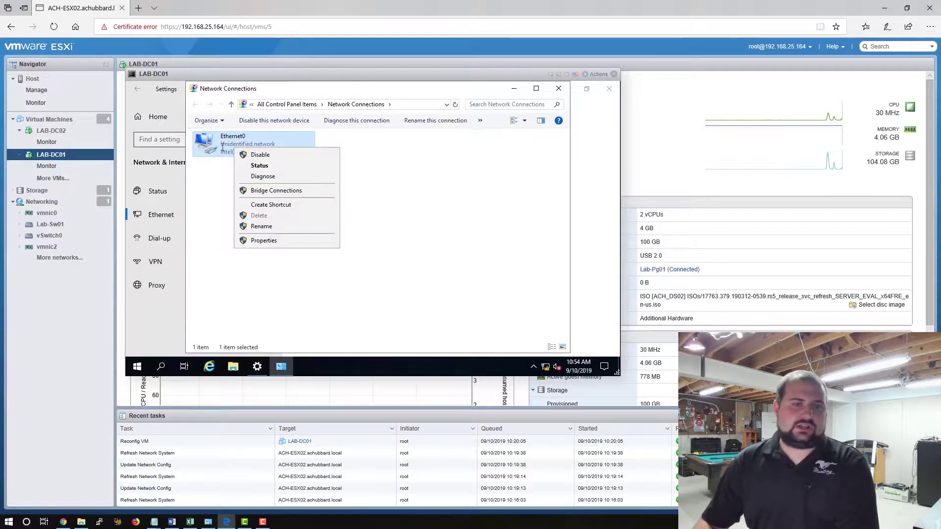
click(289, 240)
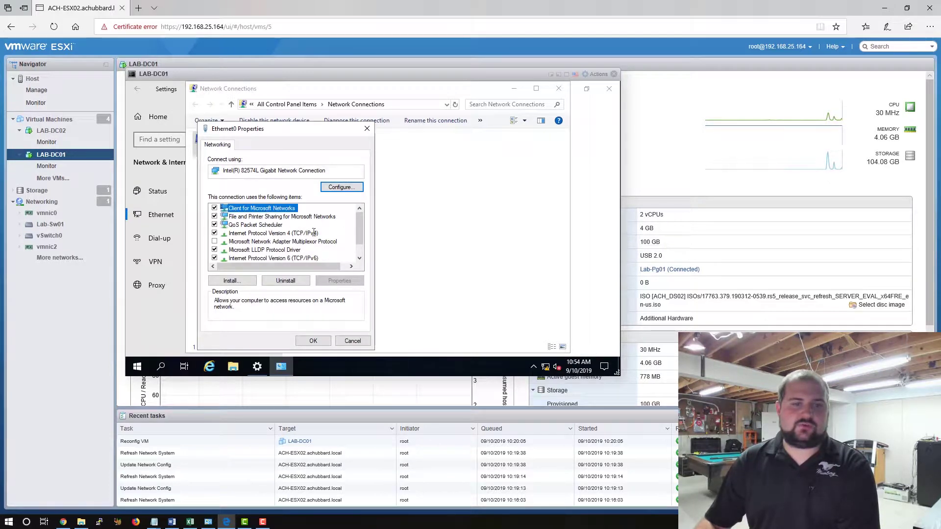
Give Ethernet0 static IP 10.10.10.10, subnet mask 255.255.255.0 and gateway 10.10.10.1.
double_click(282, 233)
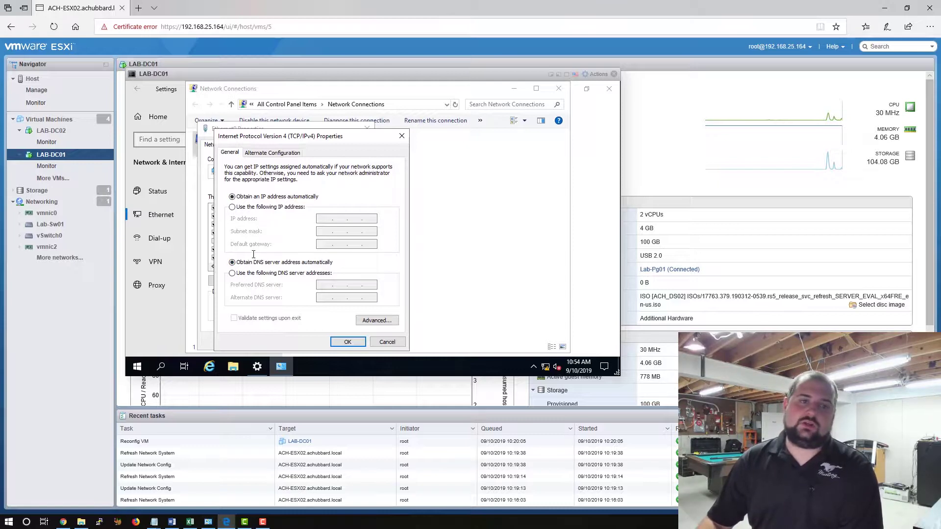
click(269, 206)
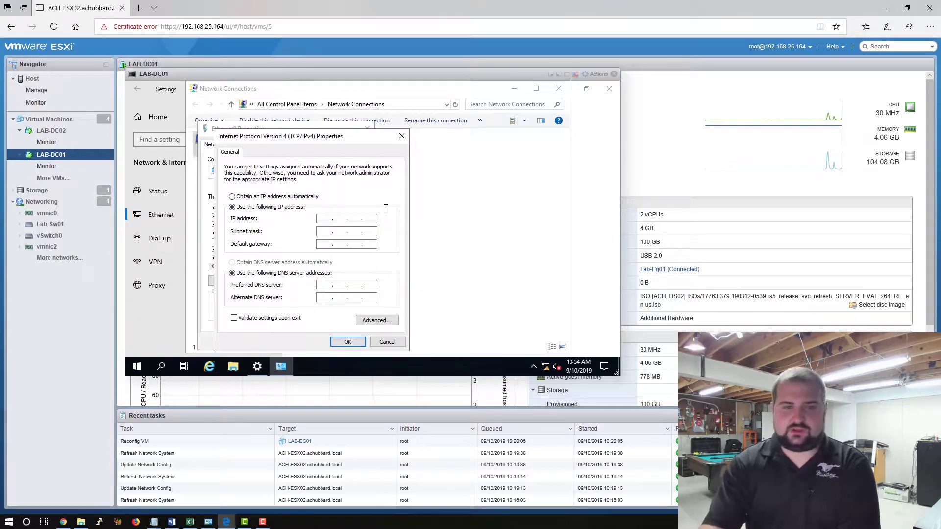
text(10.10.10.)
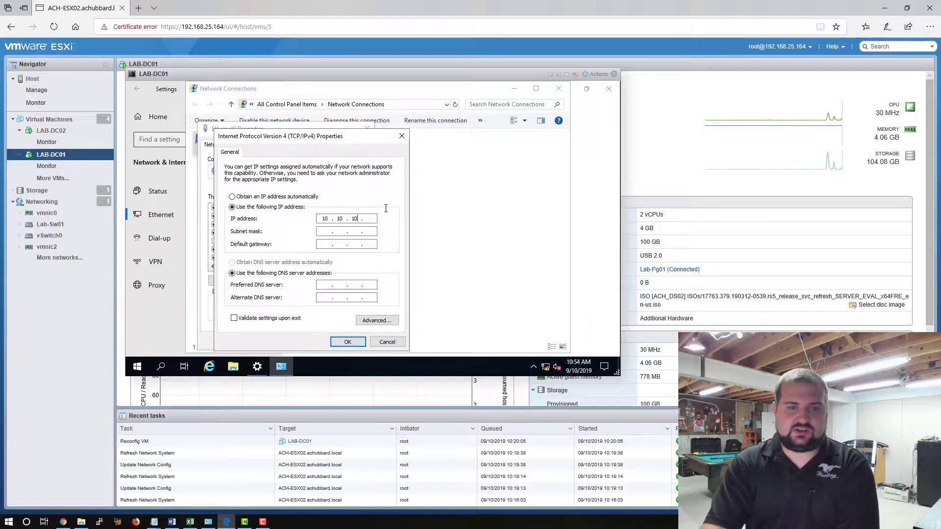
text(10)
key(Tab)
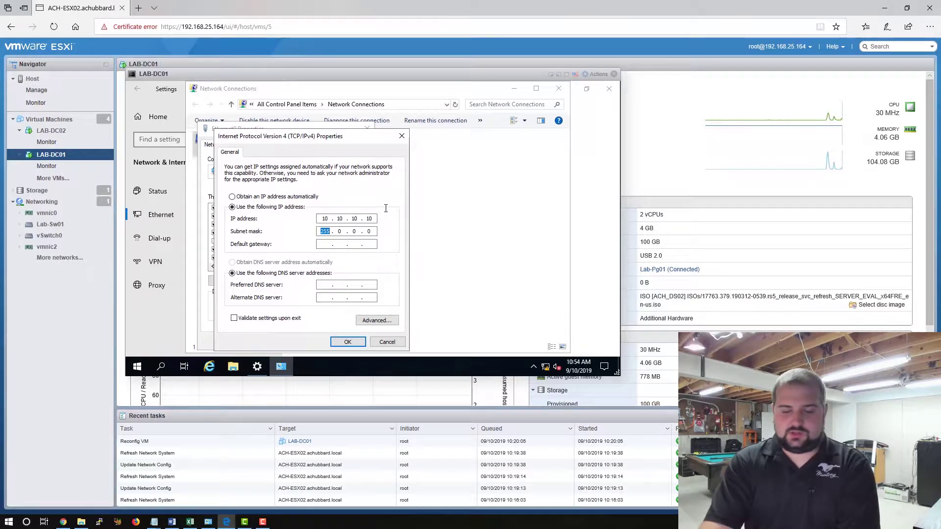
text(255 . 2)
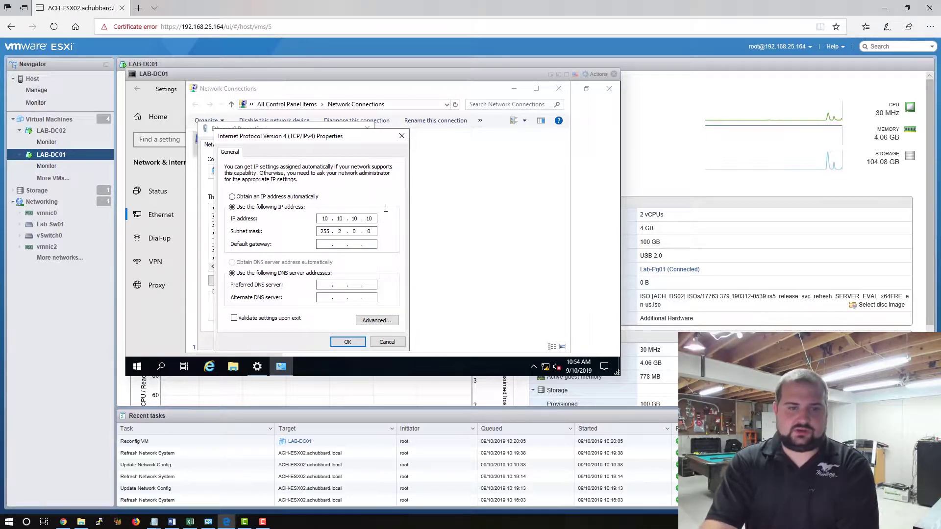
text(55 . 255)
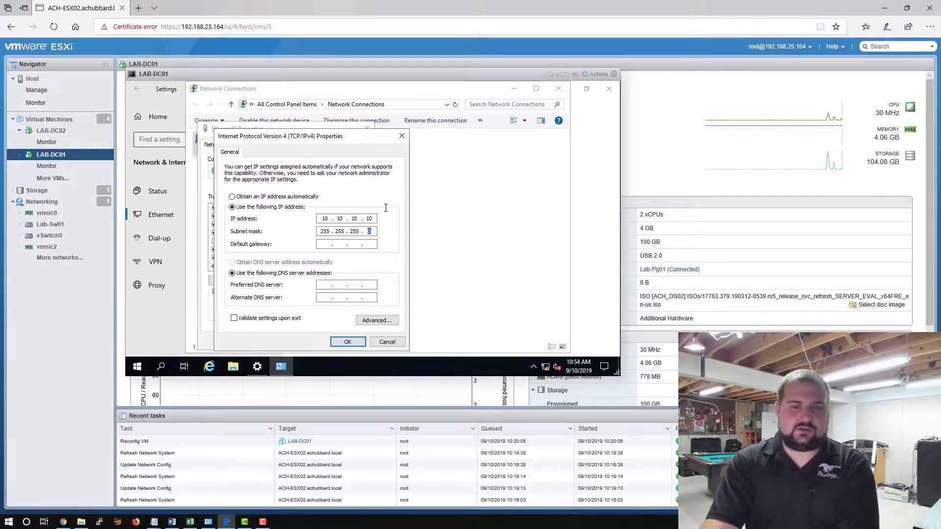
key(Tab)
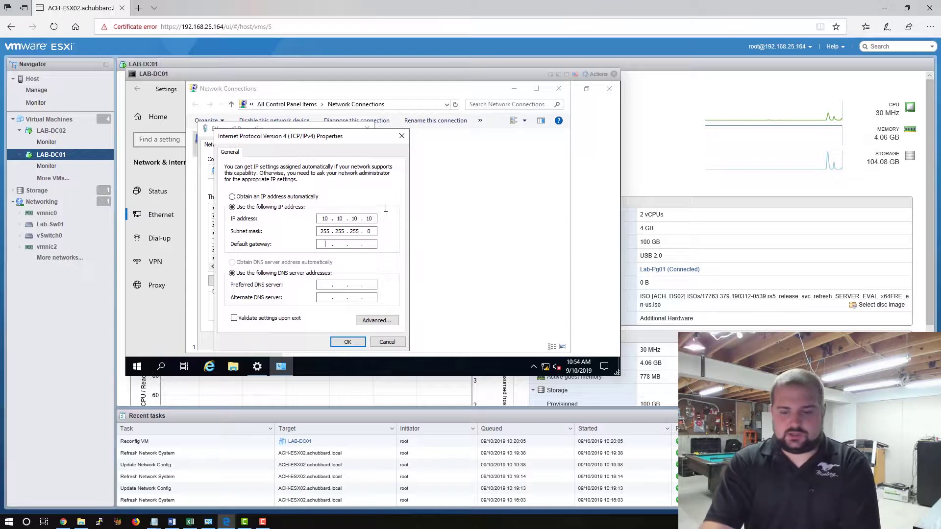
text(10 . 10 . 10 . )
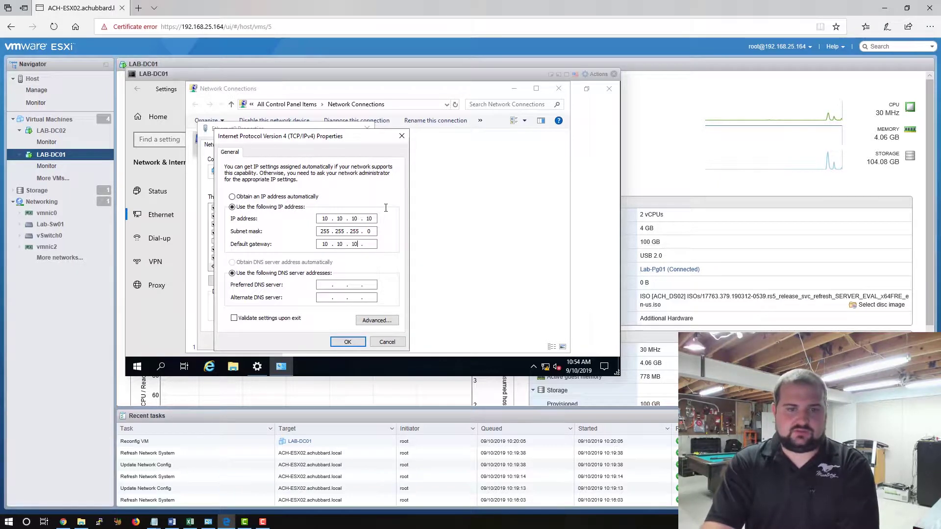
text(1)
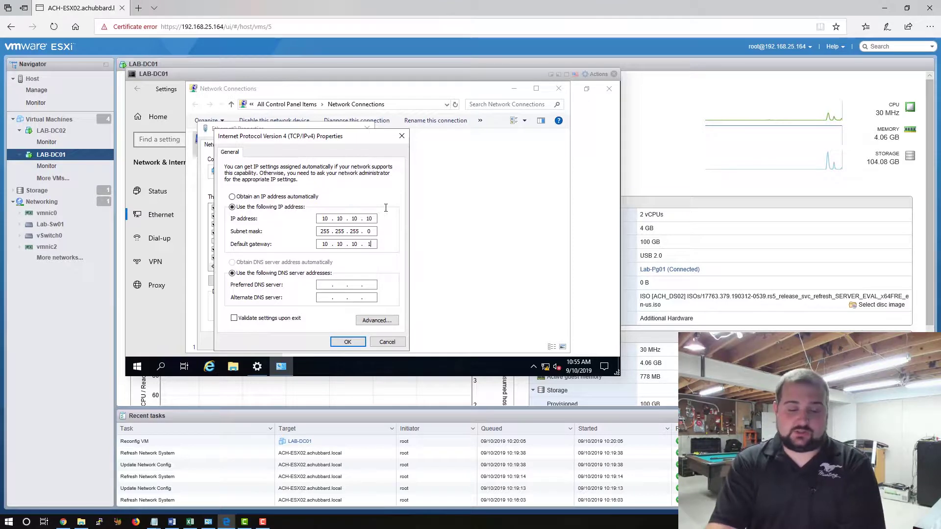
Set DNS servers 10.10.10.10 and 10.10.10.20 and apply the IPv4 settings.
key(Tab)
key(Tab)
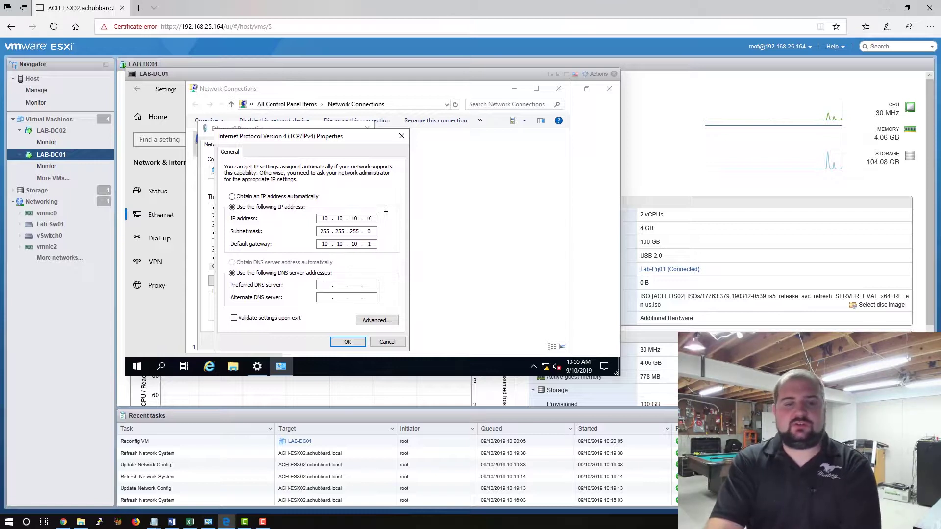
text(10.10.)
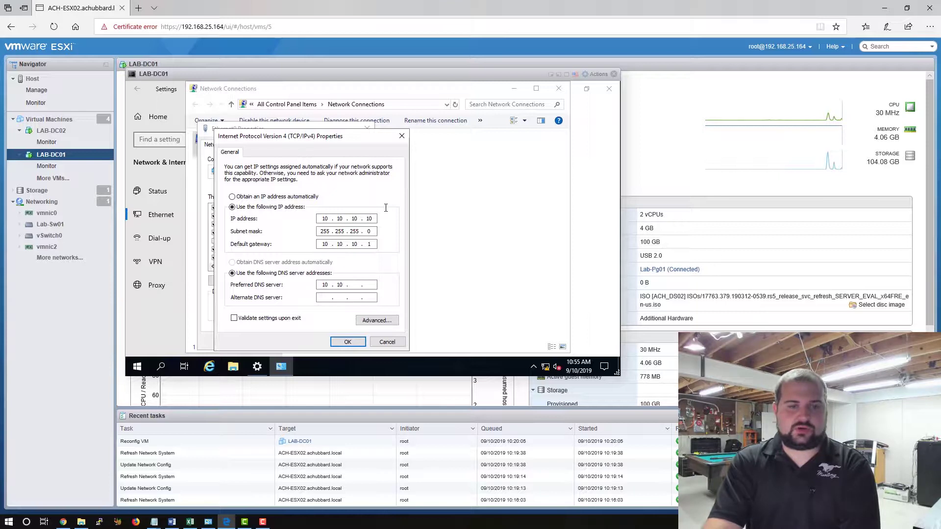
text(10.10)
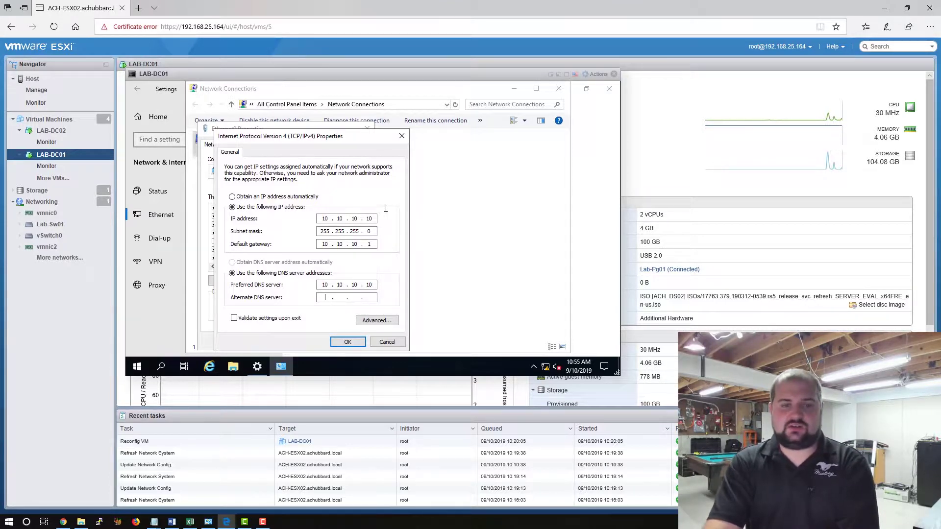
key(Tab)
text(10.10.10.)
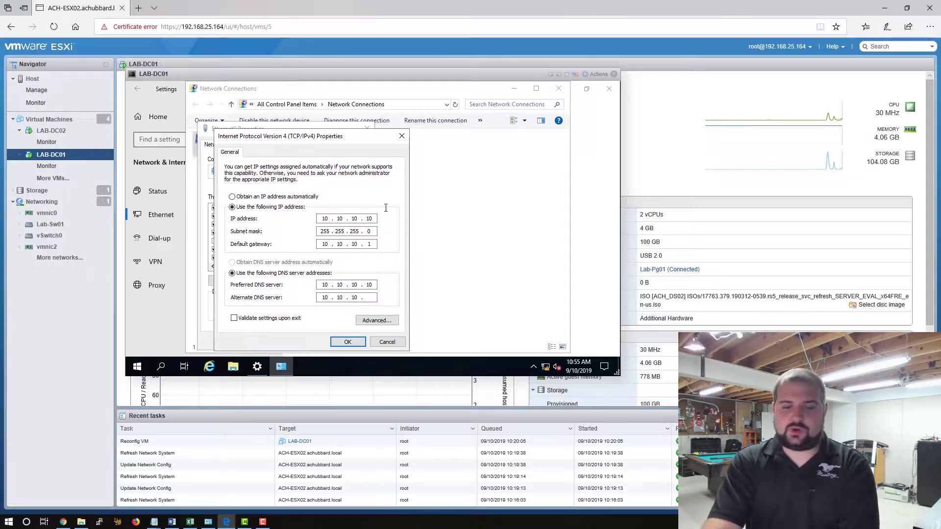
text(20)
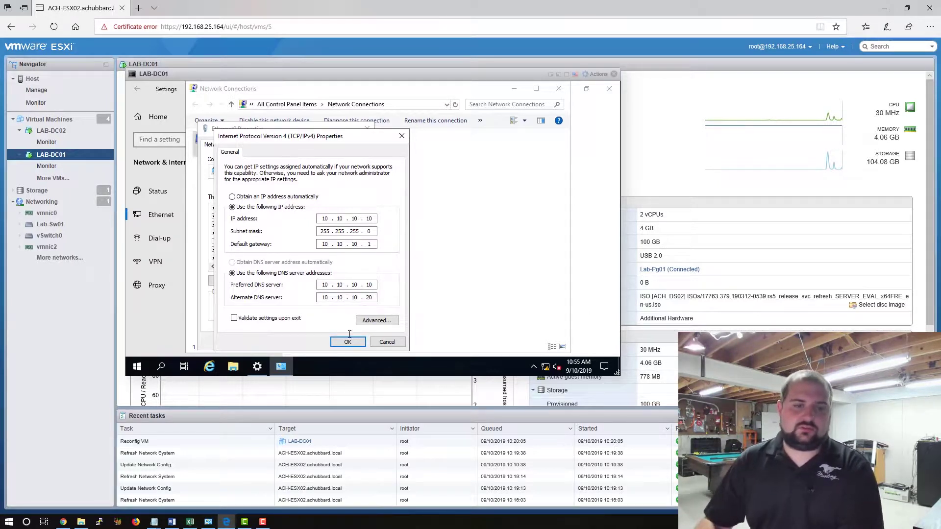
click(348, 340)
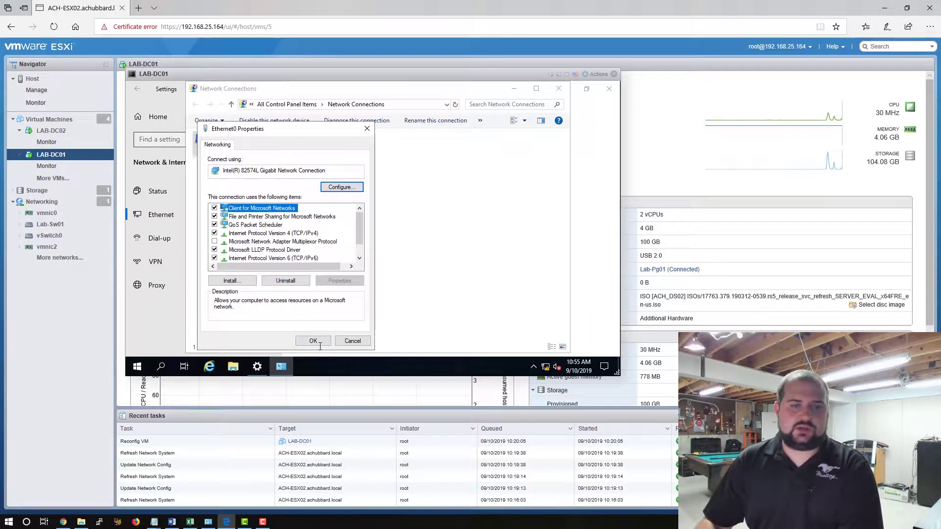
click(313, 341)
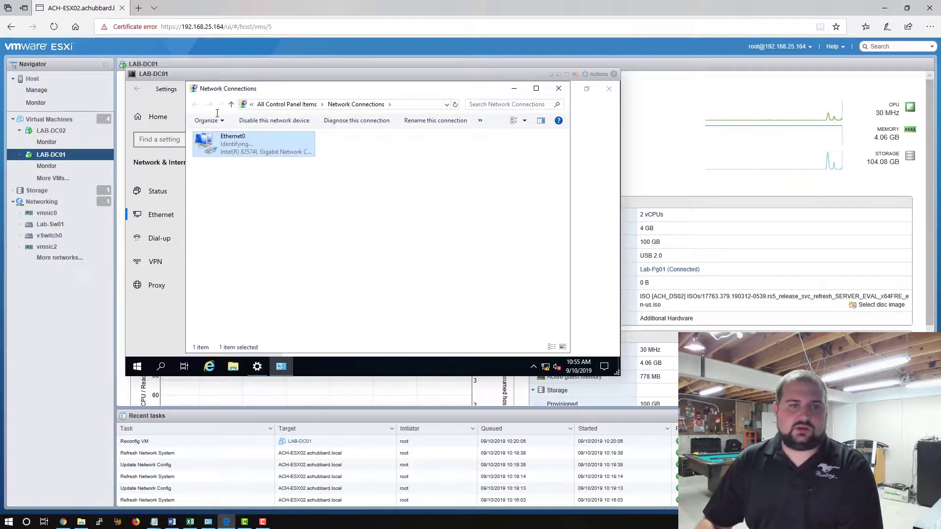
Close LAB-DC01's console and open LAB-DC02's browser console.
click(609, 88)
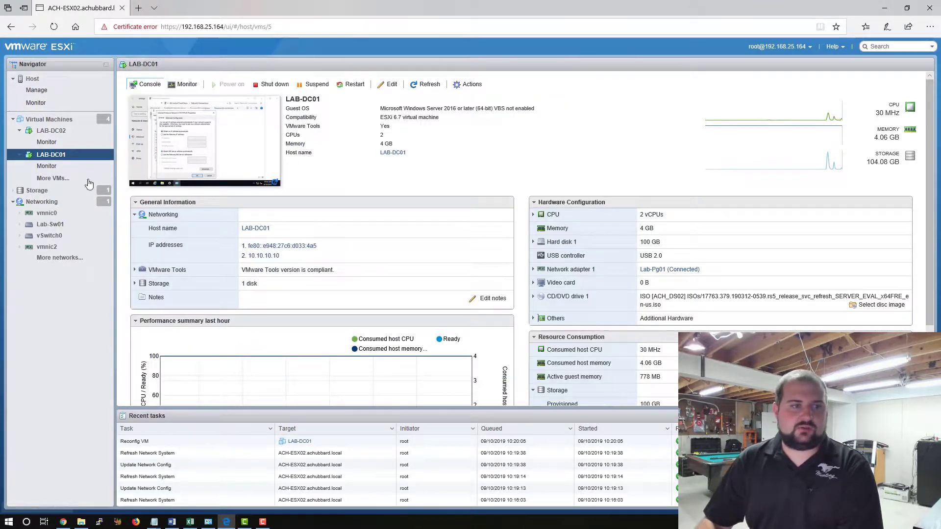
click(60, 132)
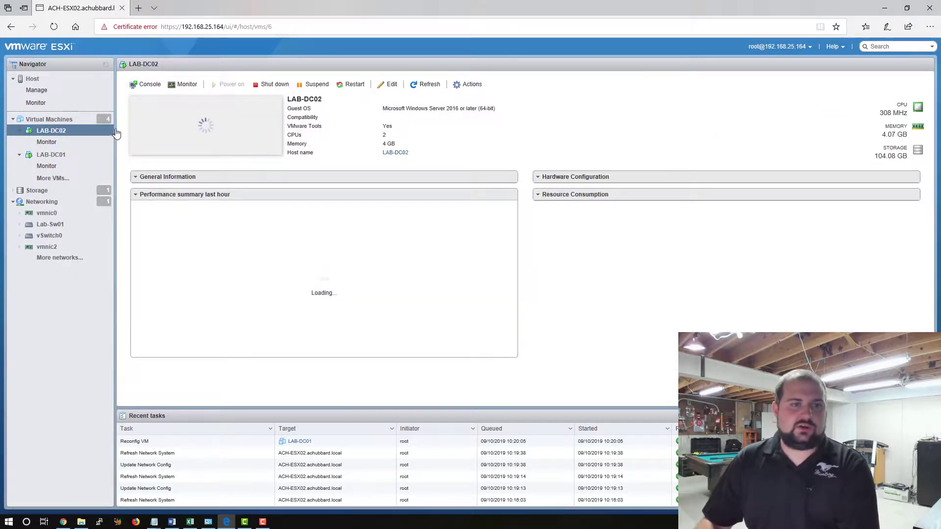
click(150, 86)
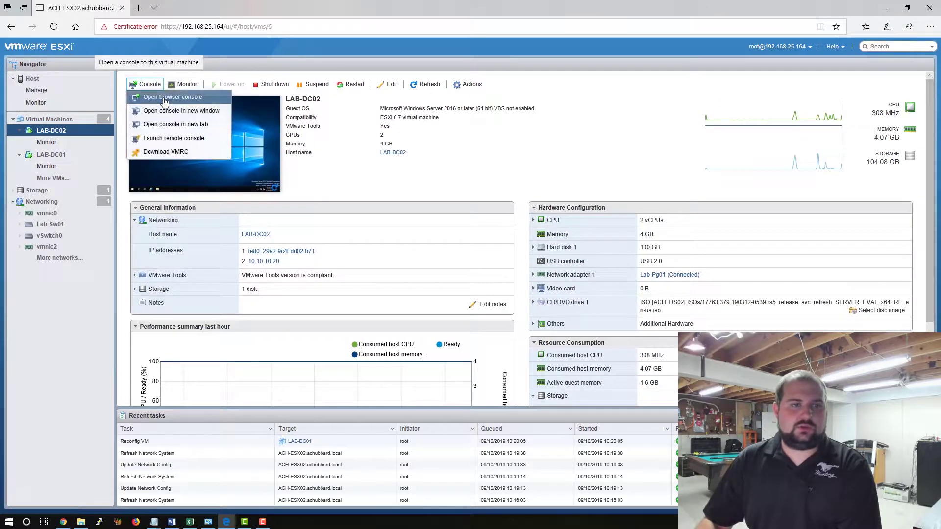
click(164, 95)
On LAB-DC02, open the Ethernet0 adapter's Properties from Network Connections.
right_click(137, 439)
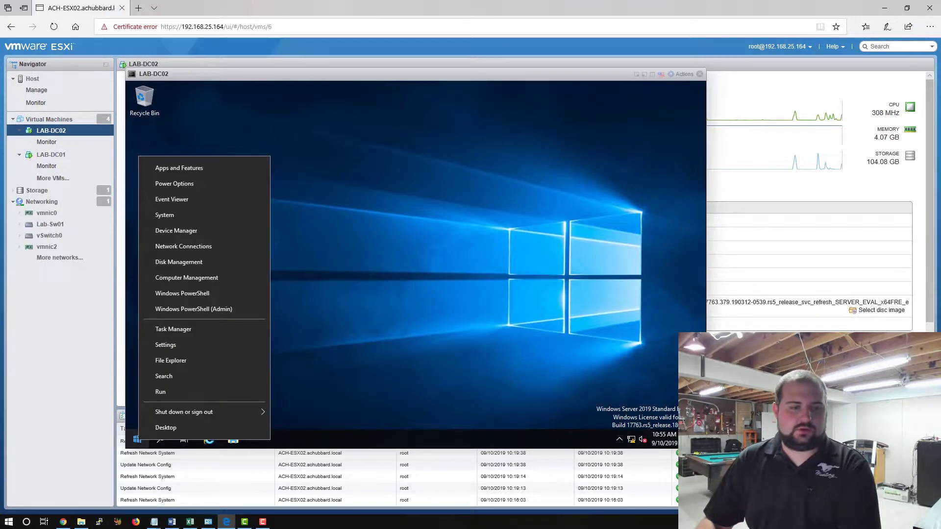
click(190, 345)
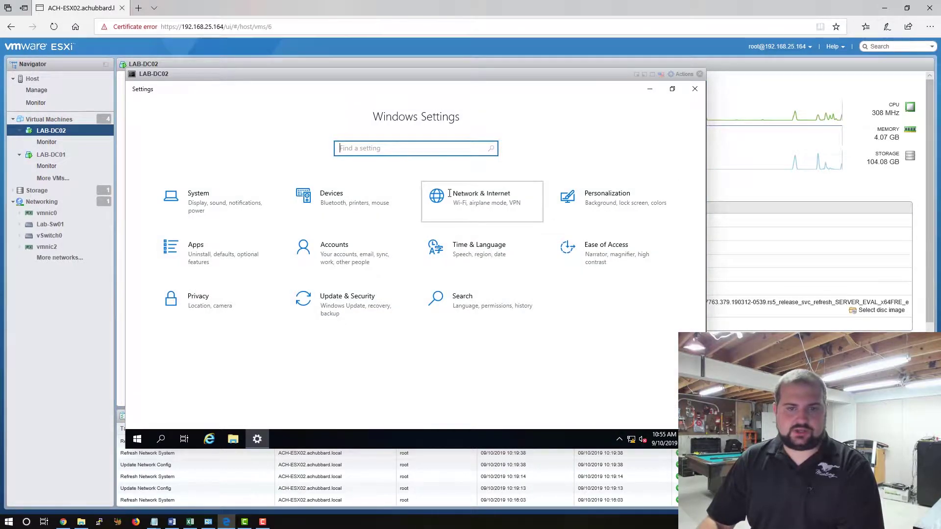
click(459, 195)
click(167, 214)
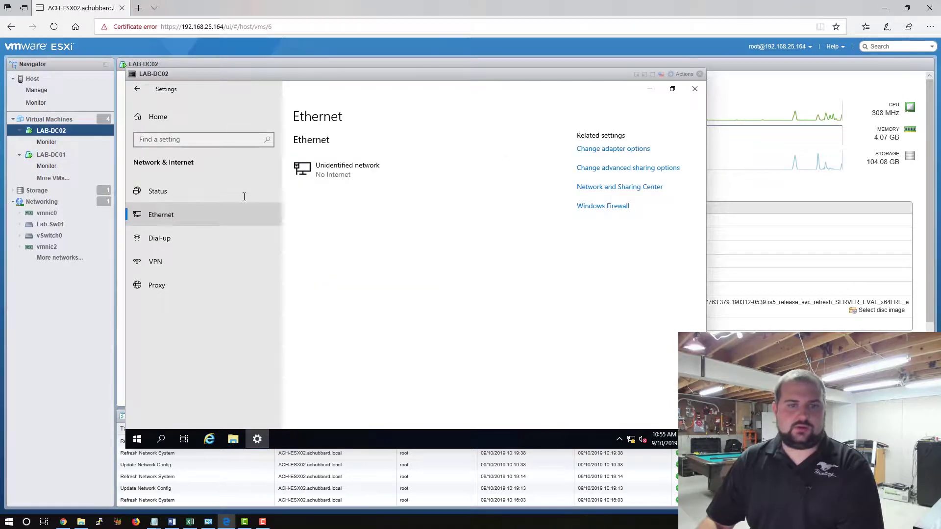
click(637, 148)
click(274, 178)
right_click(273, 177)
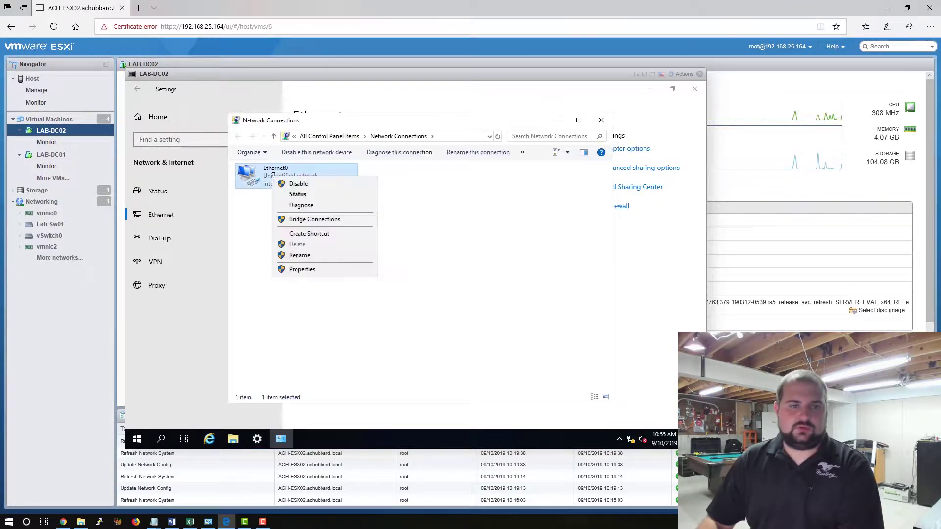
click(321, 270)
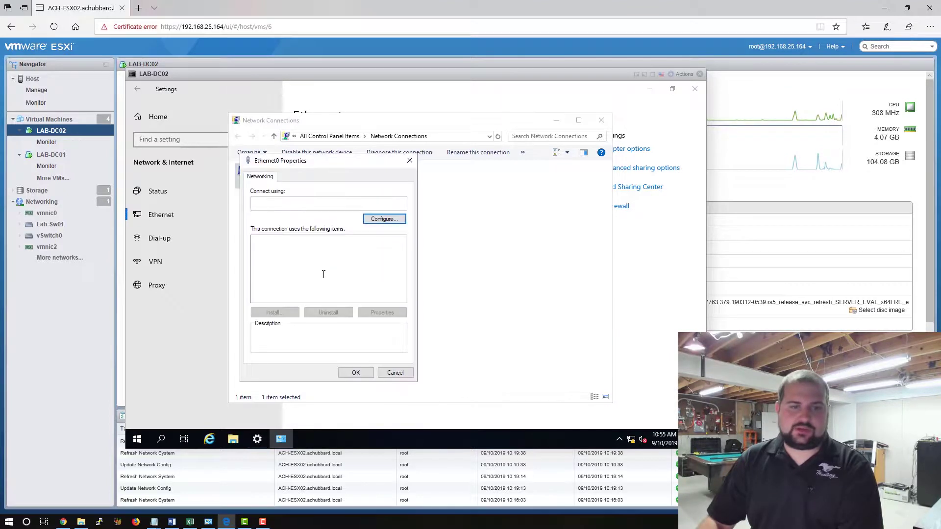
Give Ethernet0 static IP 10.10.10.20, subnet mask 255.255.255.0 and gateway 10.10.10.1.
click(351, 264)
double_click(351, 264)
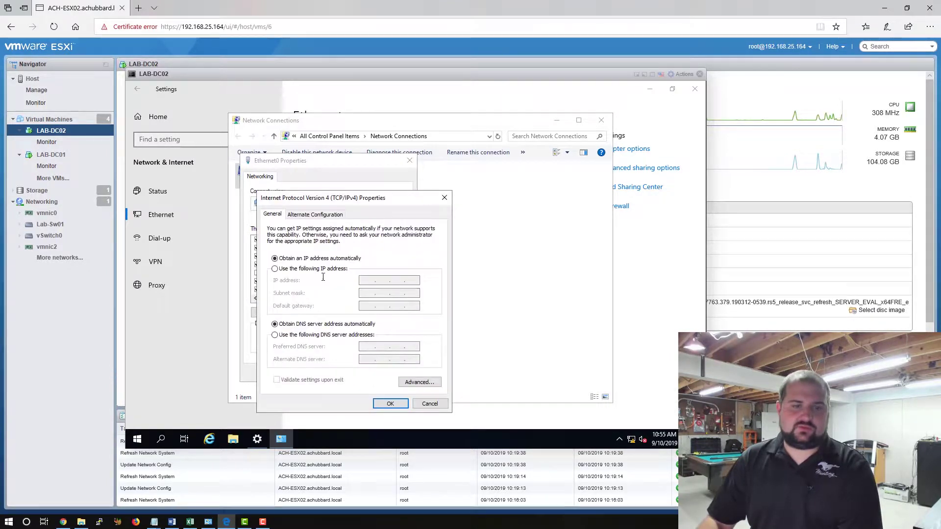
click(276, 269)
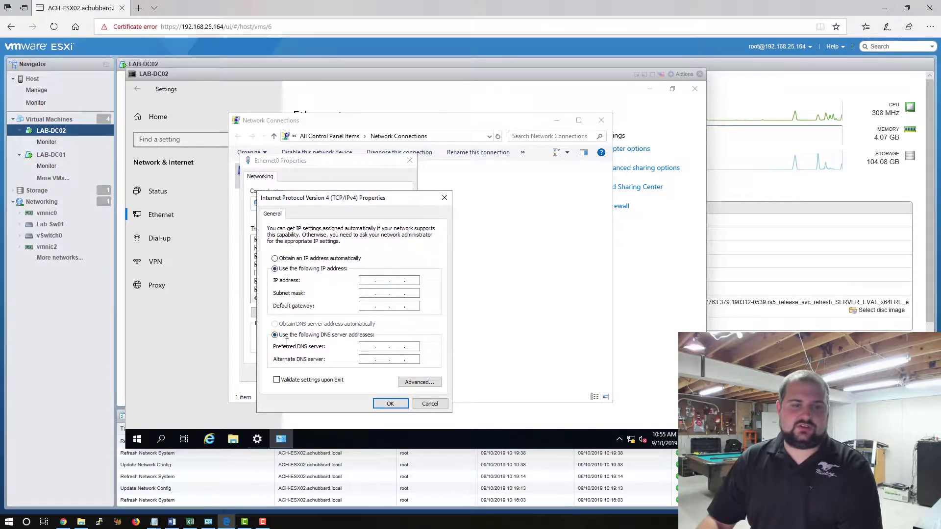
click(369, 281)
text(10 . 10 . 10 )
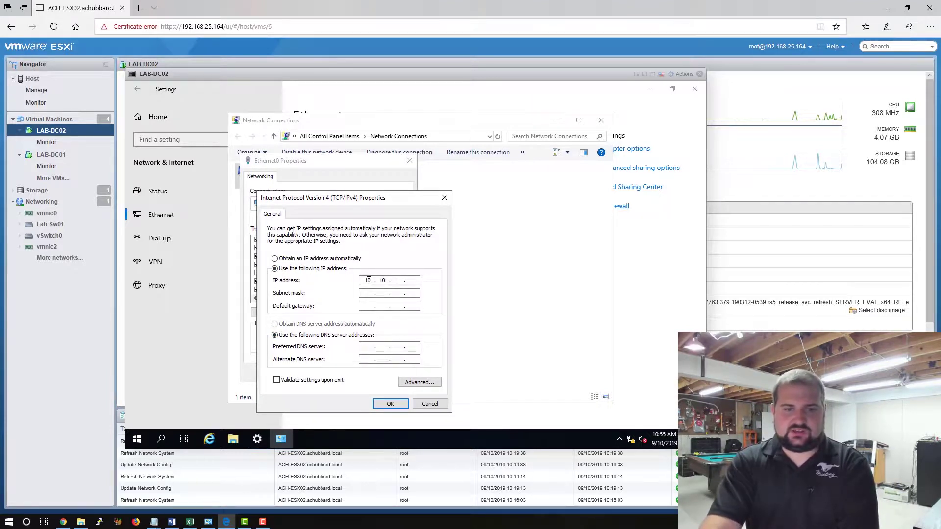
text(. 20)
key(Tab)
text(255 . 255 . 255)
key(Tab)
text(10 . 10 . 10 . 1)
Set DNS servers 10.10.10.20 and 10.10.10.10 and apply the settings on both dialogs.
key(Tab)
key(Tab)
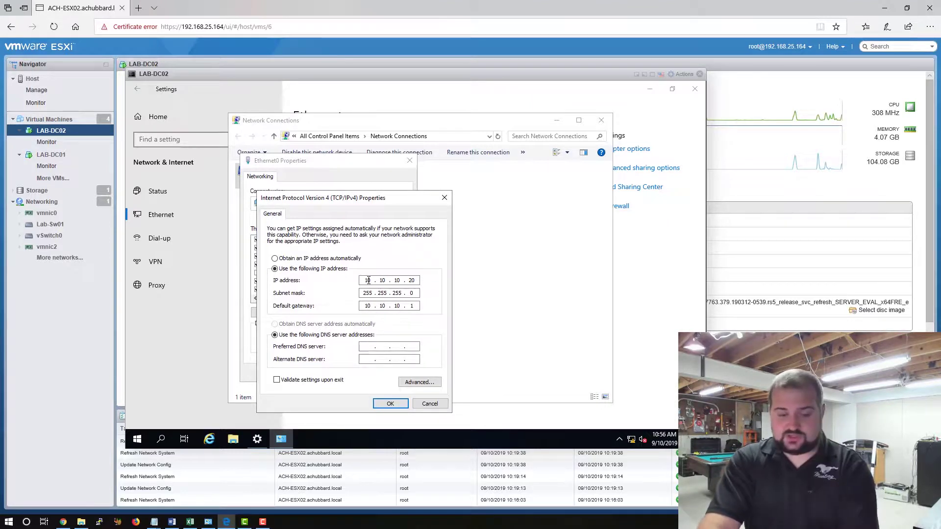
text(10 . 10 . 1)
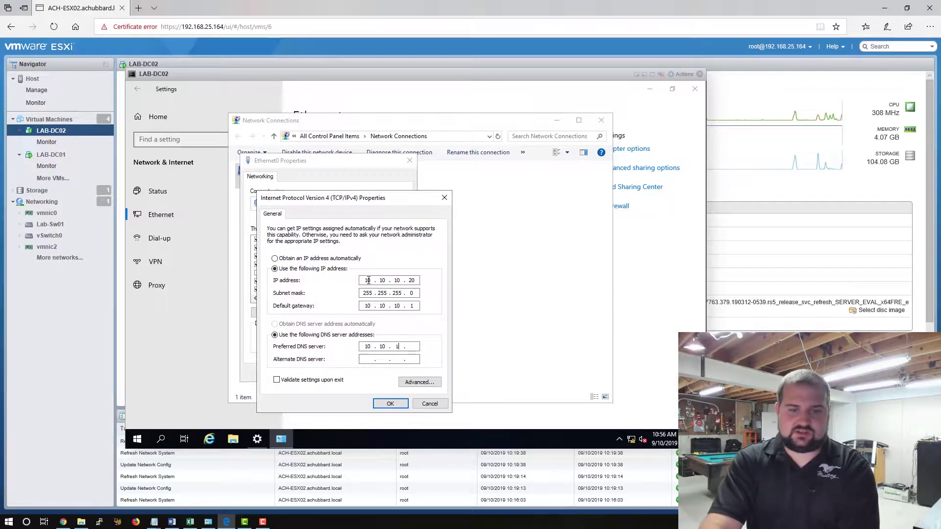
text(0 . 20)
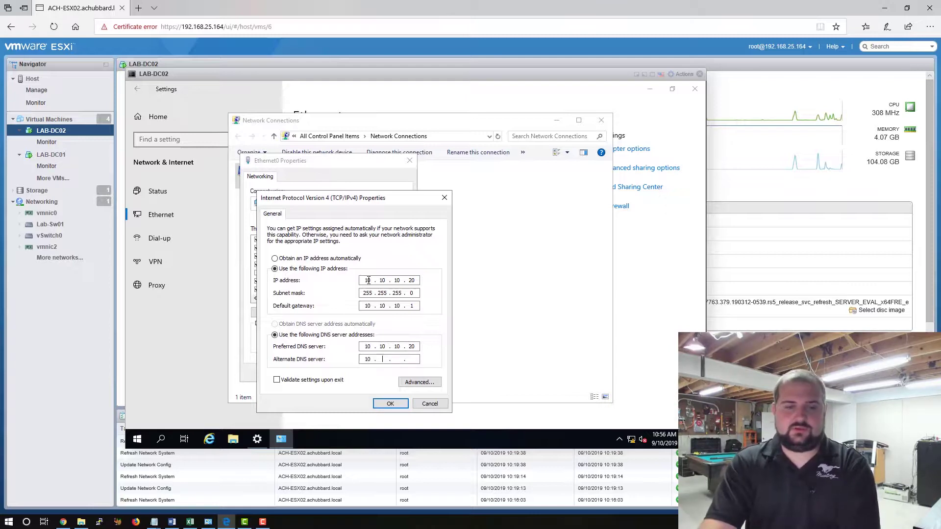
text(10.10)
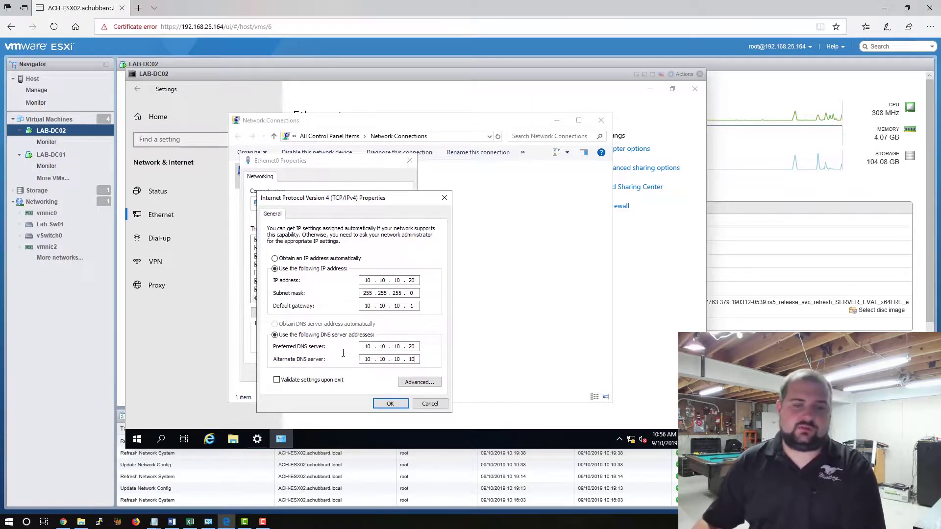
click(386, 403)
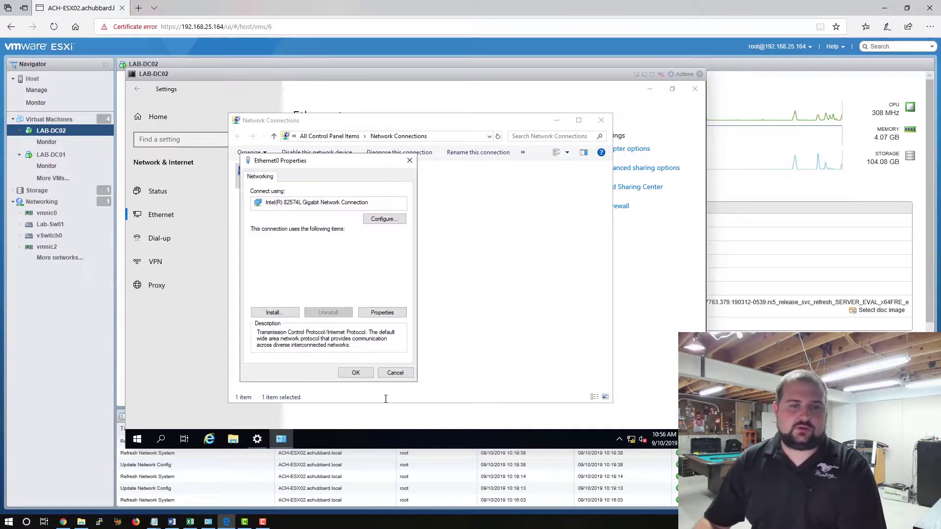
click(356, 373)
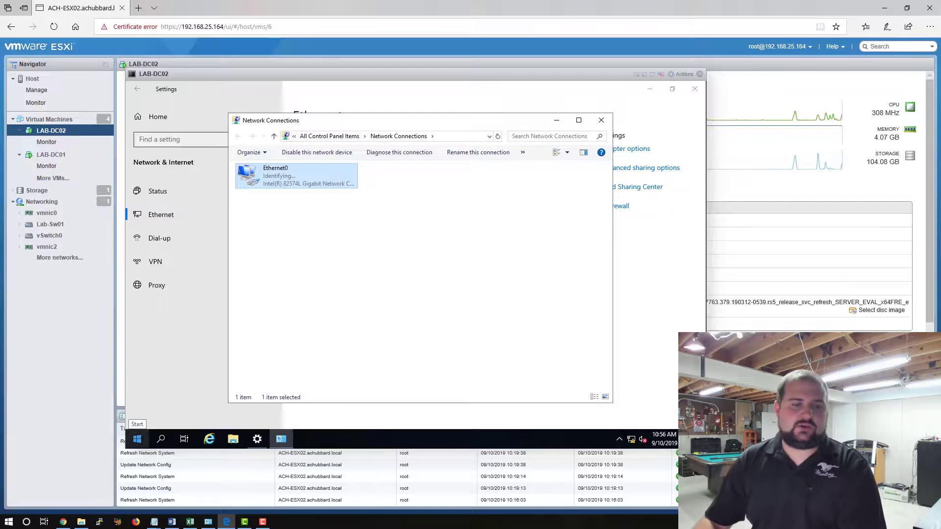
From a LAB-DC02 command prompt, ping 10.10.10.10 and get 4 of 4 replies.
right_click(137, 439)
click(162, 393)
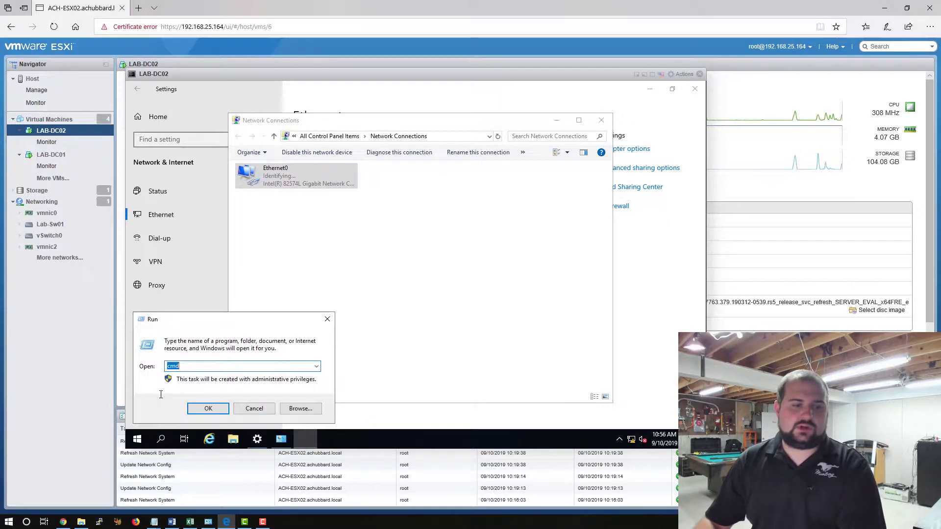
key(Return)
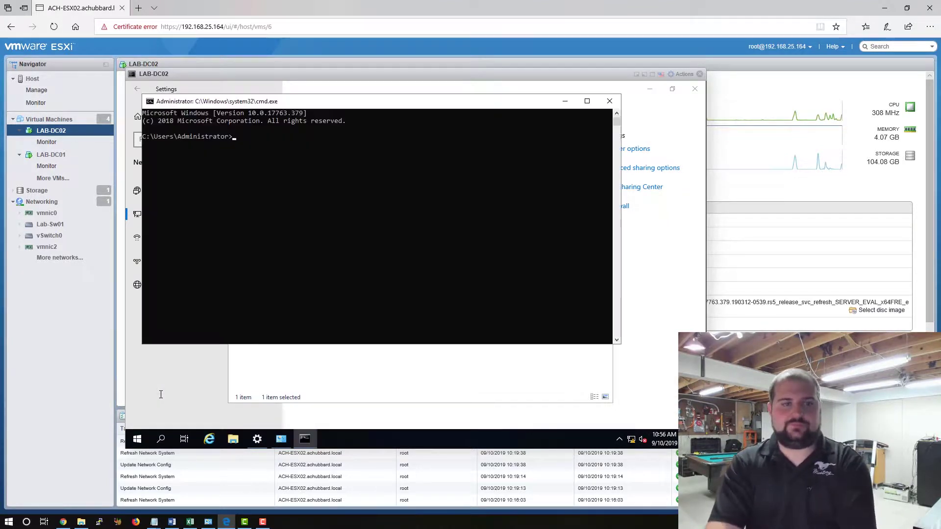
text(ping 10.10.10.10)
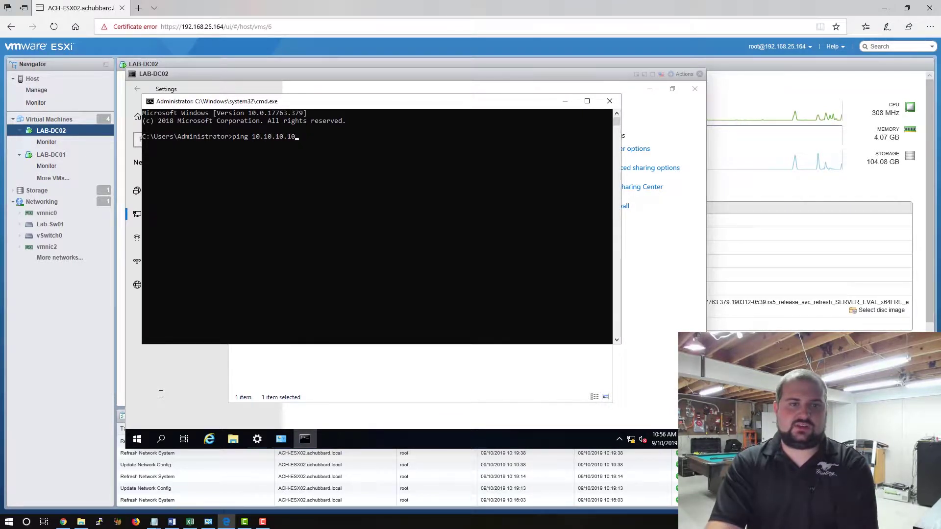
key(Return)
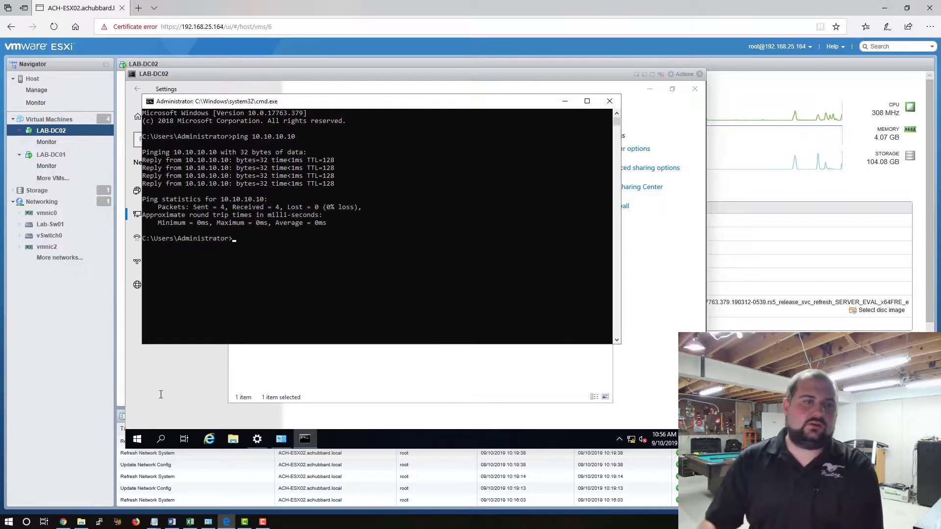
Close LAB-DC02's console and open LAB-DC01's browser console.
click(699, 75)
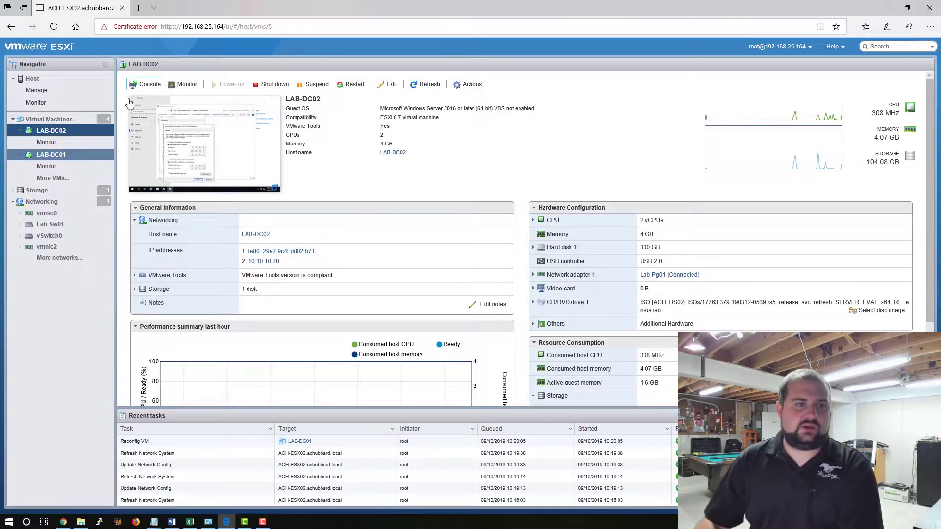
click(55, 154)
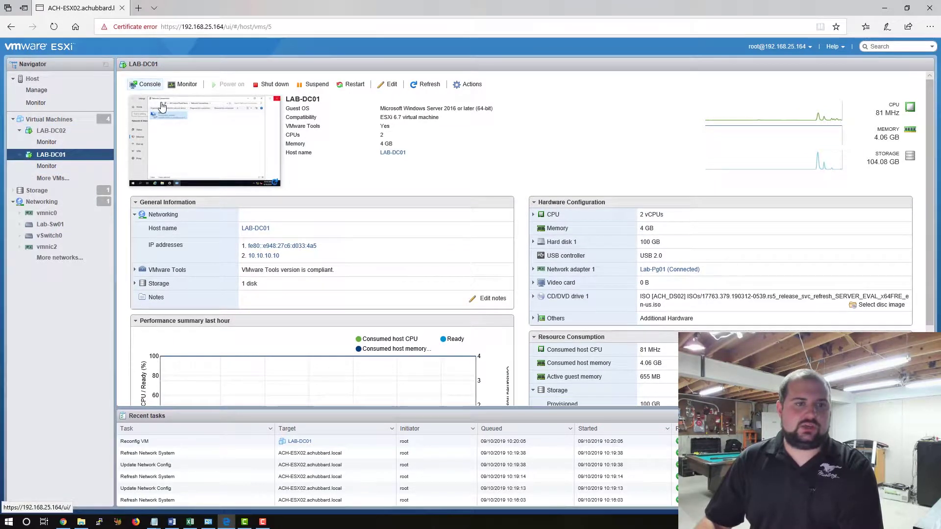
click(147, 84)
click(168, 95)
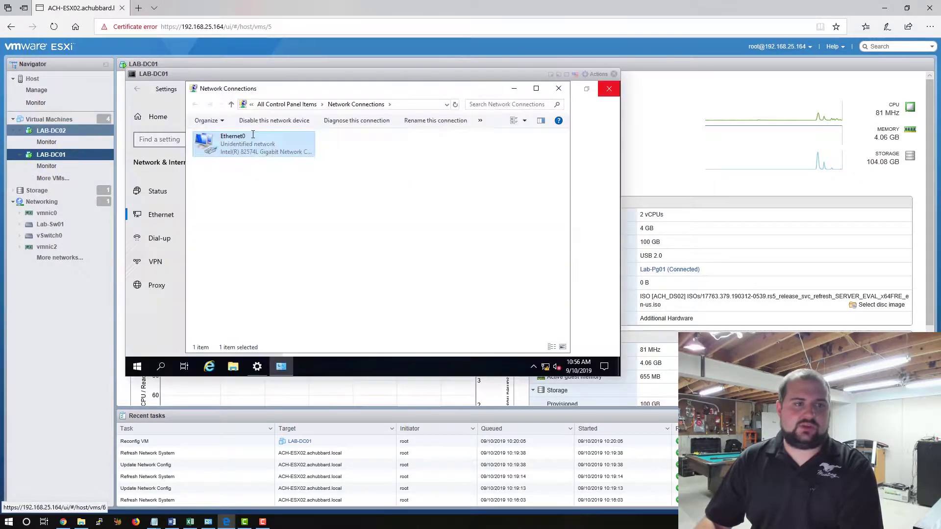
Ping 10.10.10.20 from a LAB-DC01 command prompt, then close the prompt.
right_click(137, 366)
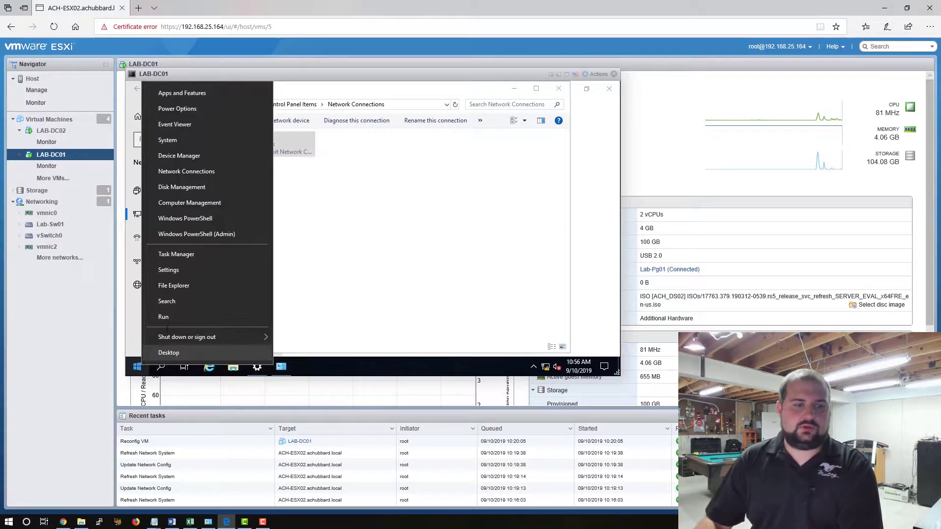
click(166, 321)
key(Return)
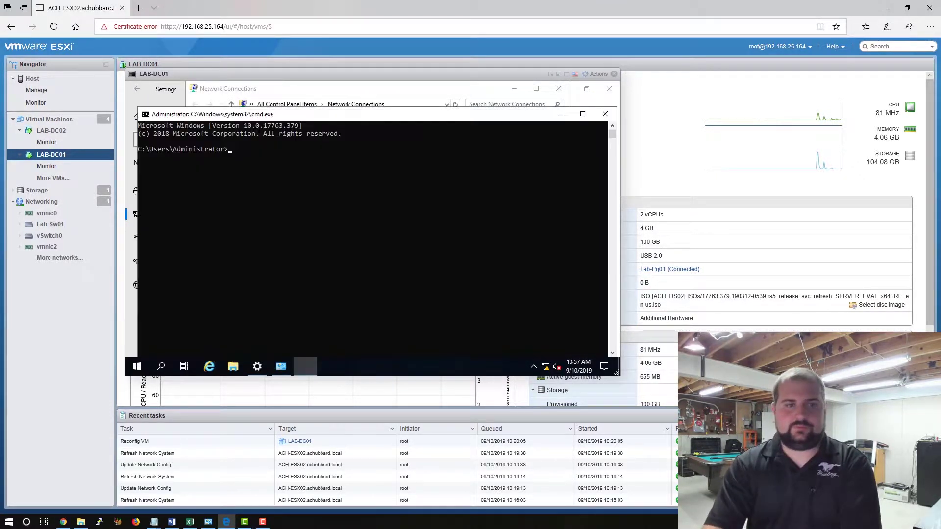
text(ping 10.)
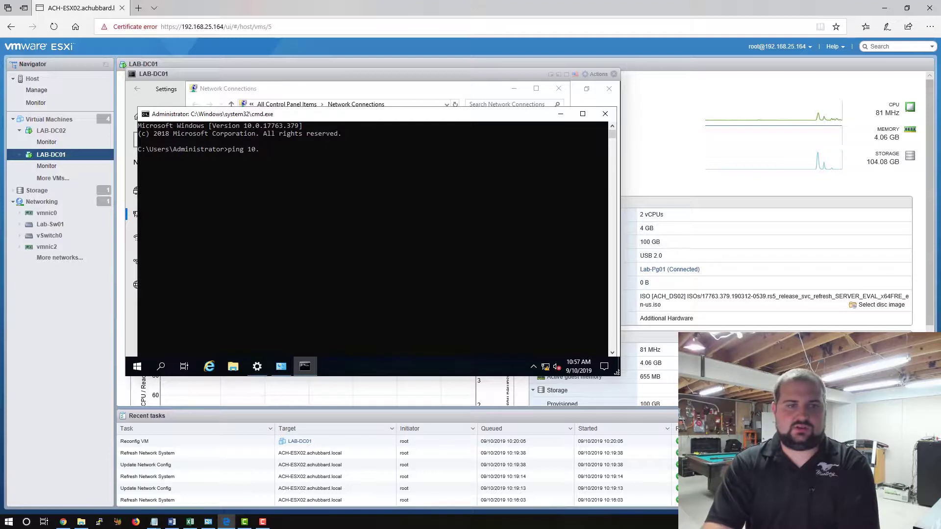
text(10.10.20)
key(Return)
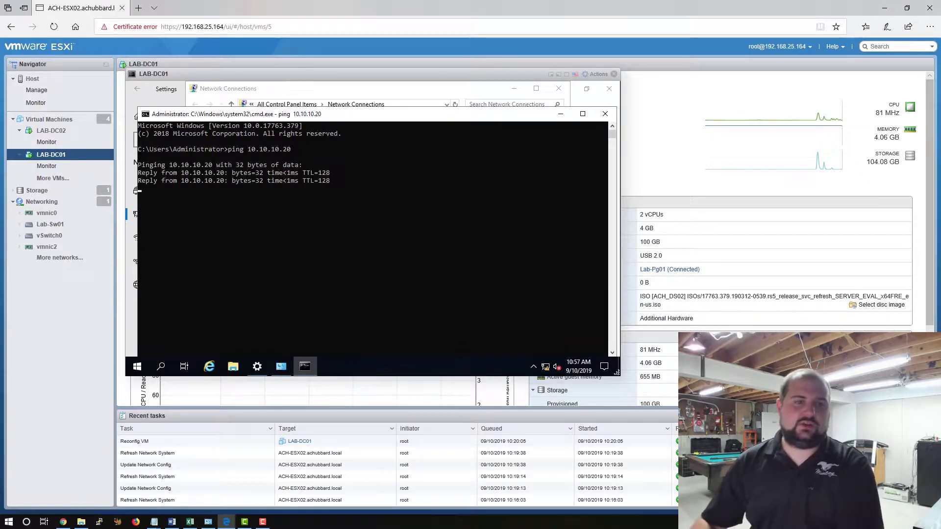
click(604, 113)
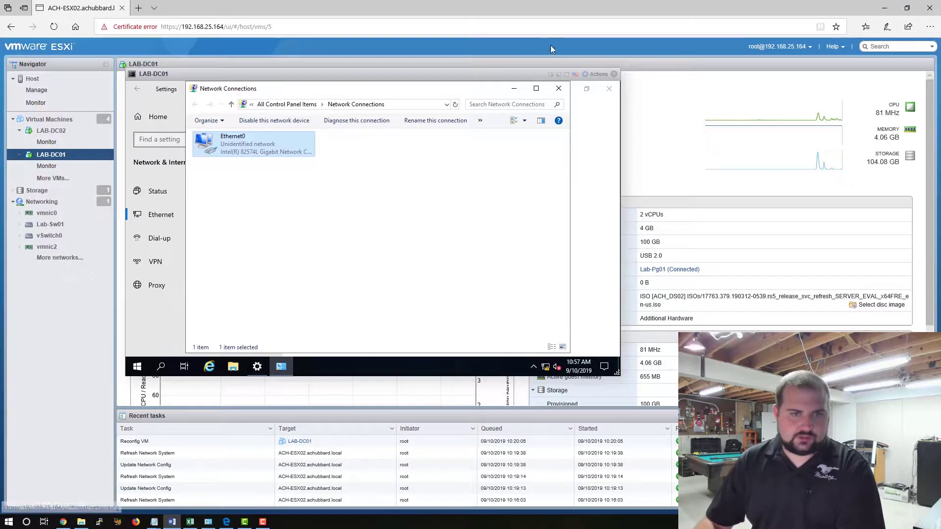
Close Network Connections and Settings, then show Server Manager maximized in an enlarged console.
click(559, 88)
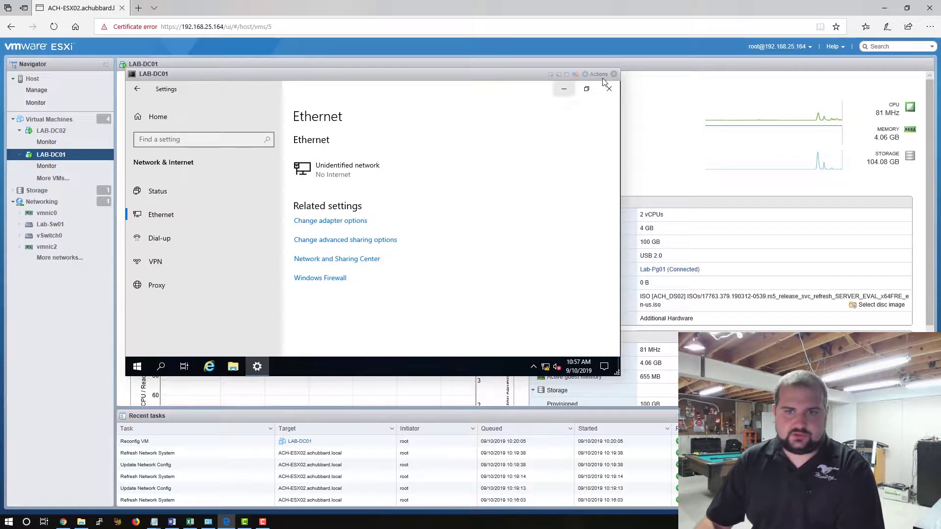
click(610, 89)
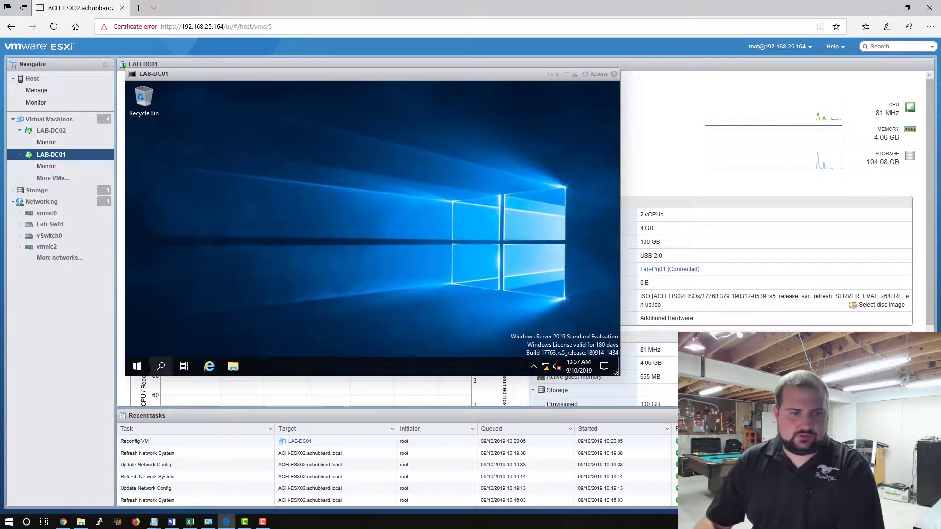
click(137, 367)
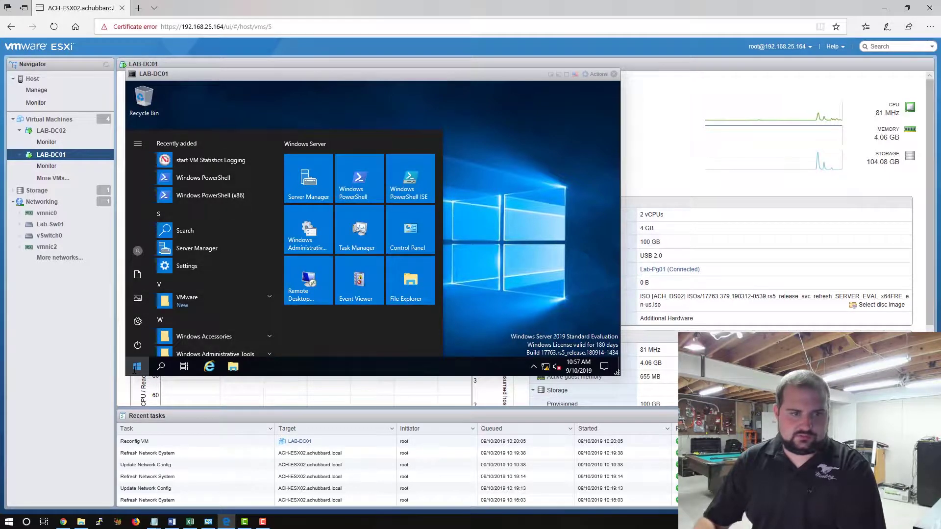
click(196, 248)
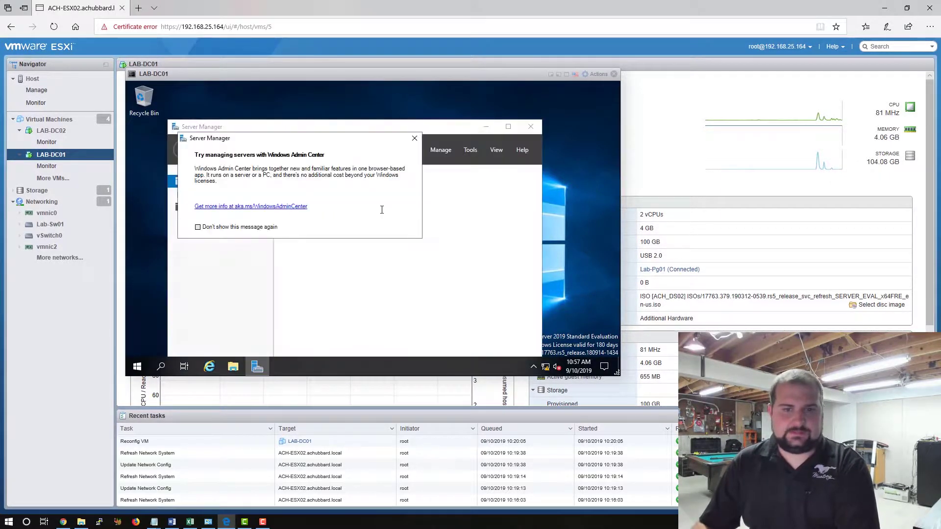
click(414, 139)
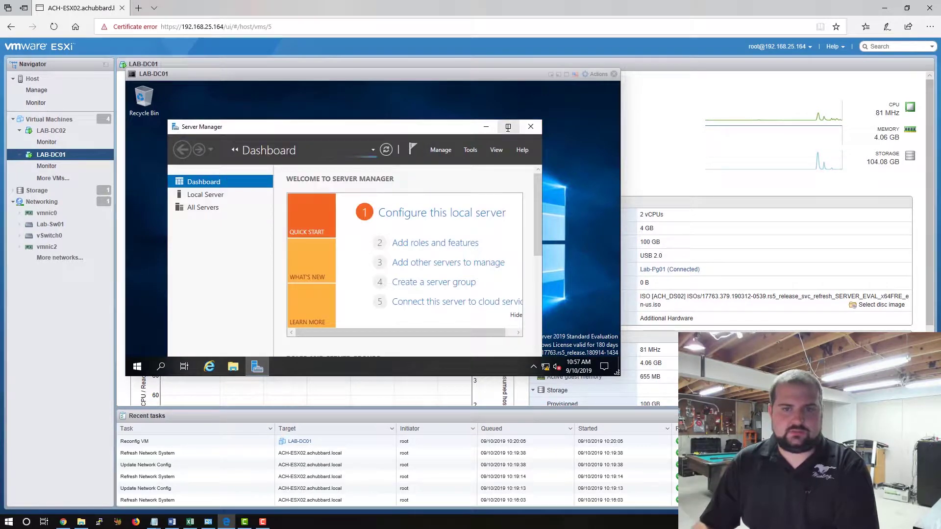
click(509, 126)
drag(621, 375, 752, 436)
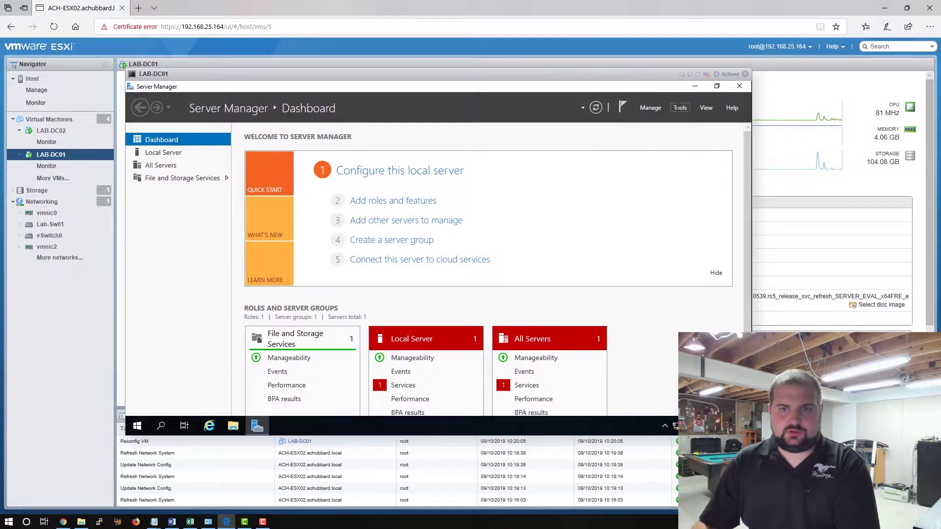
Launch Add Roles and Features with role-based installation on LAB-DC01, reaching the roles list.
click(648, 108)
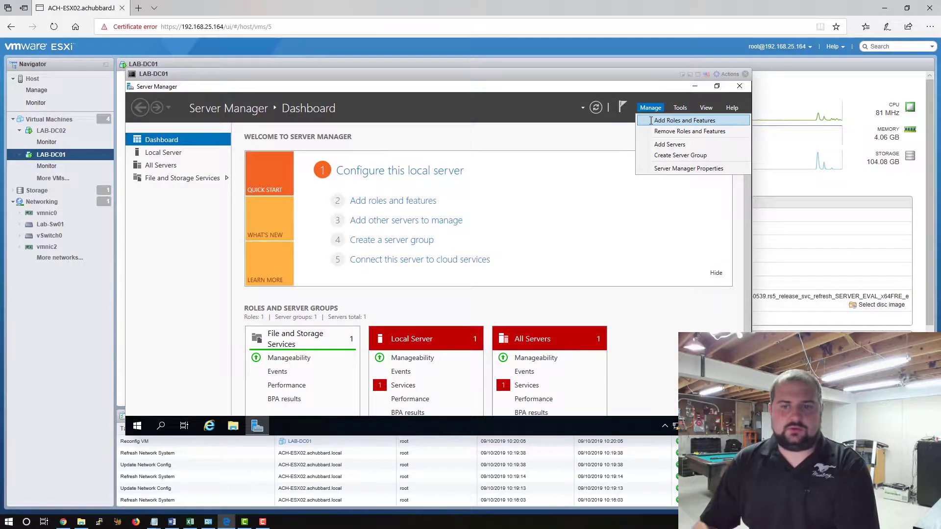
click(651, 121)
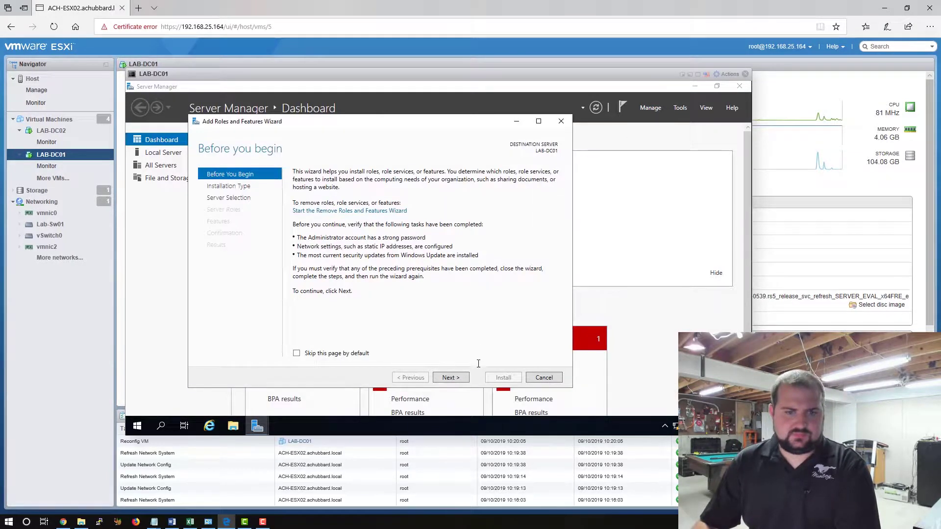
click(451, 378)
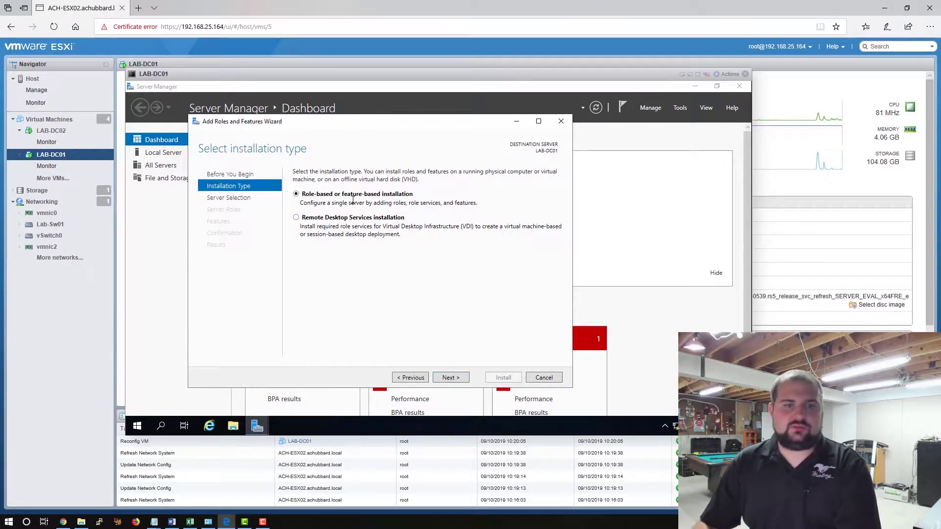
click(453, 378)
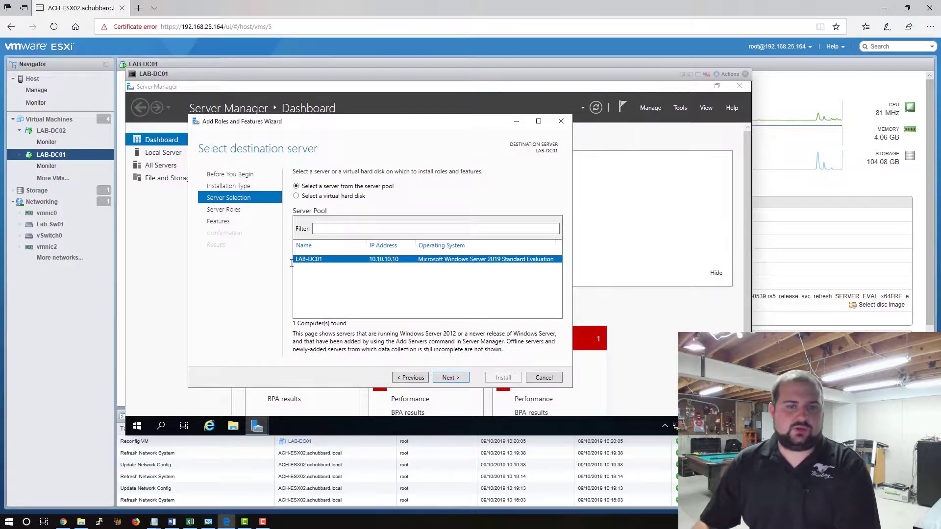
click(452, 377)
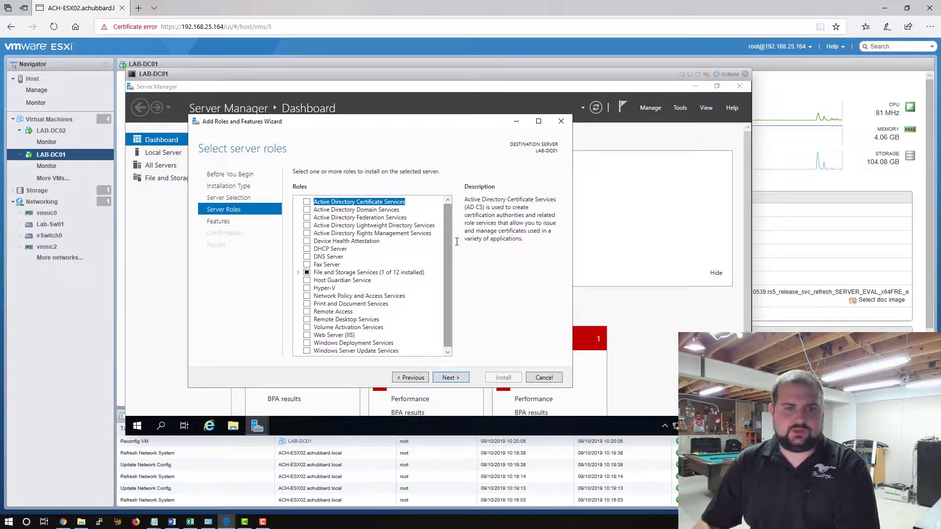
Tick DNS Server, DHCP Server and Active Directory Domain Services, adding their management tools.
click(307, 256)
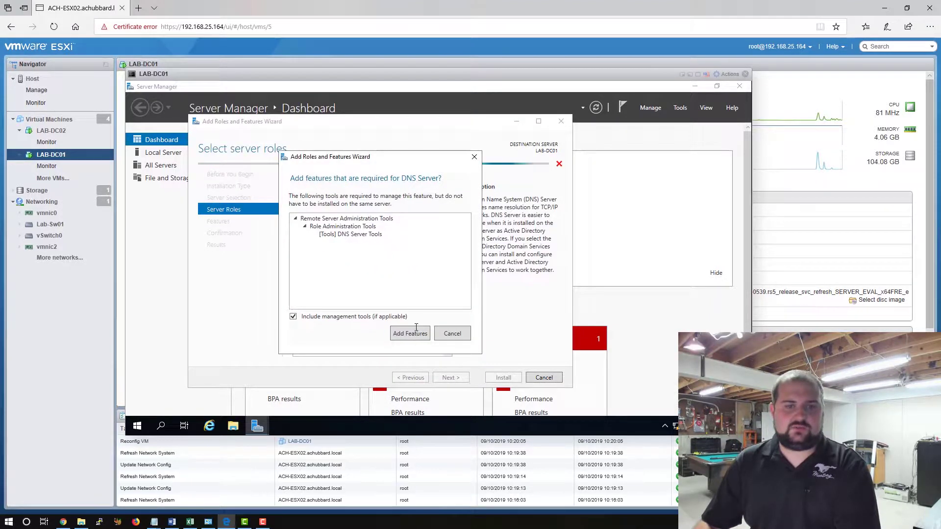
key(Return)
click(306, 248)
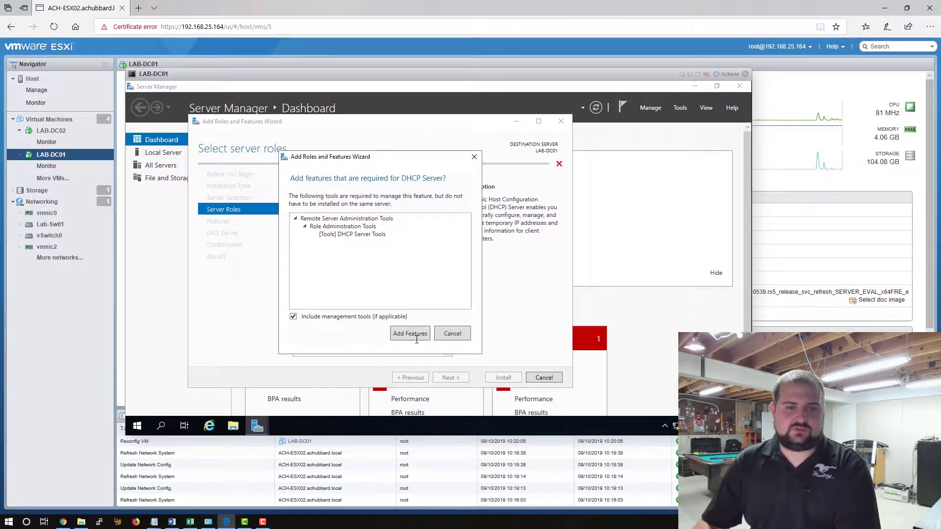
click(410, 333)
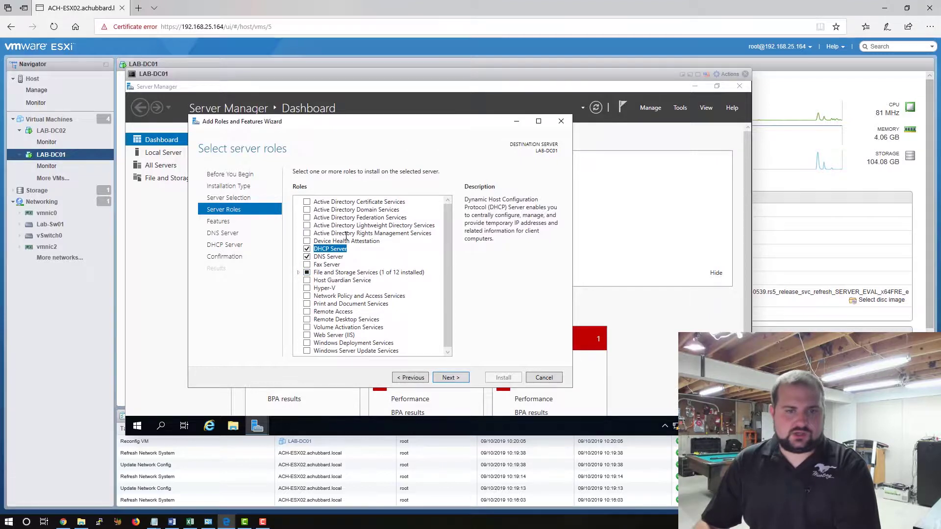
click(307, 210)
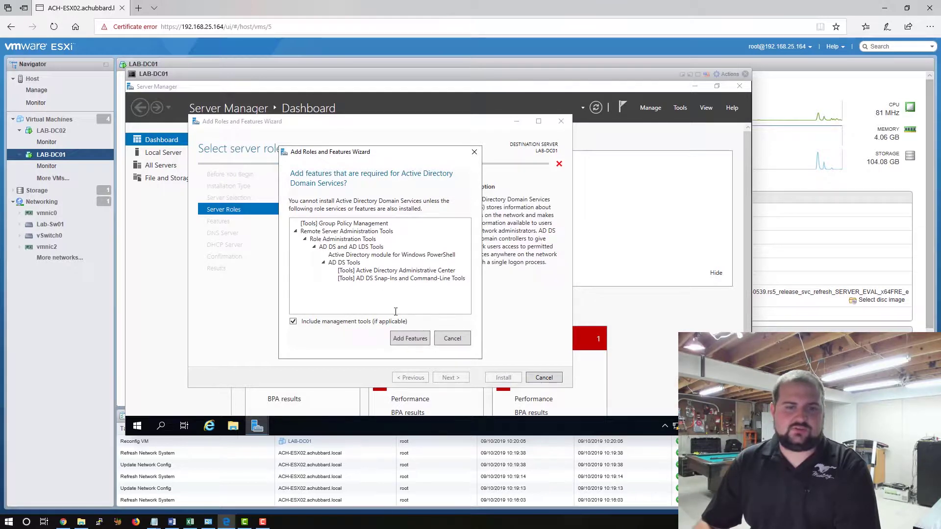
click(411, 338)
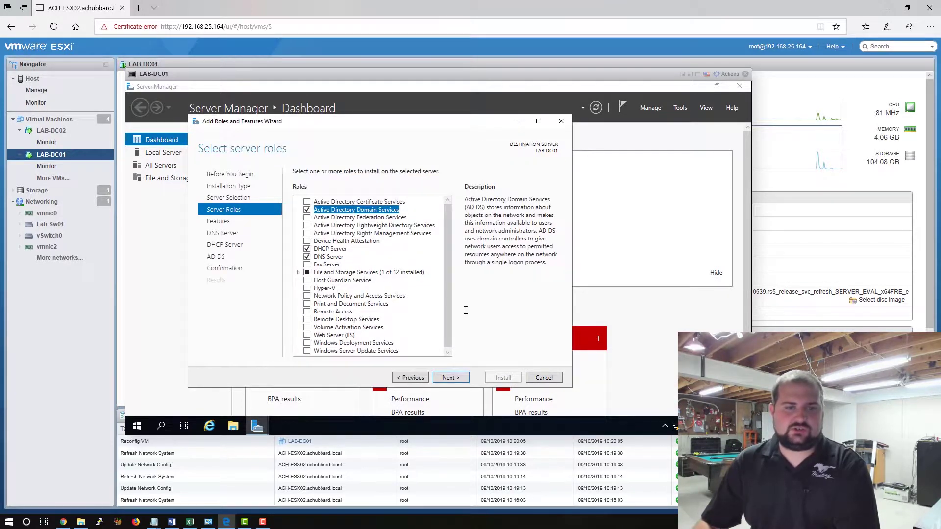
Pass the Features, DNS, DHCP and AD DS pages, allow automatic restart, and begin installation.
click(458, 378)
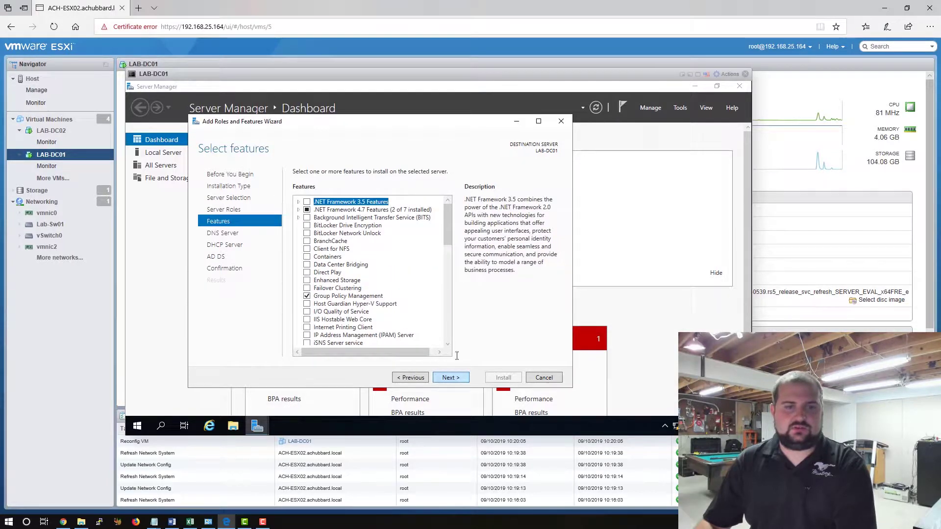
click(456, 378)
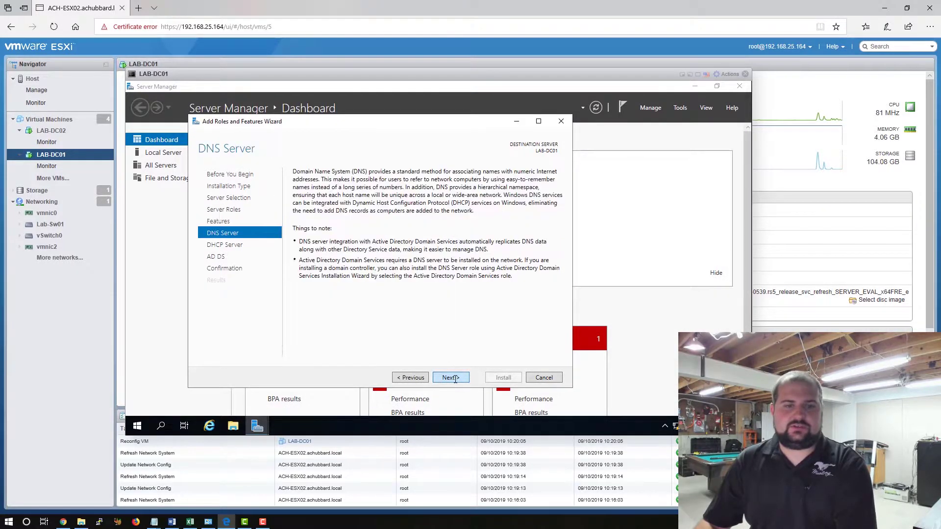
click(455, 378)
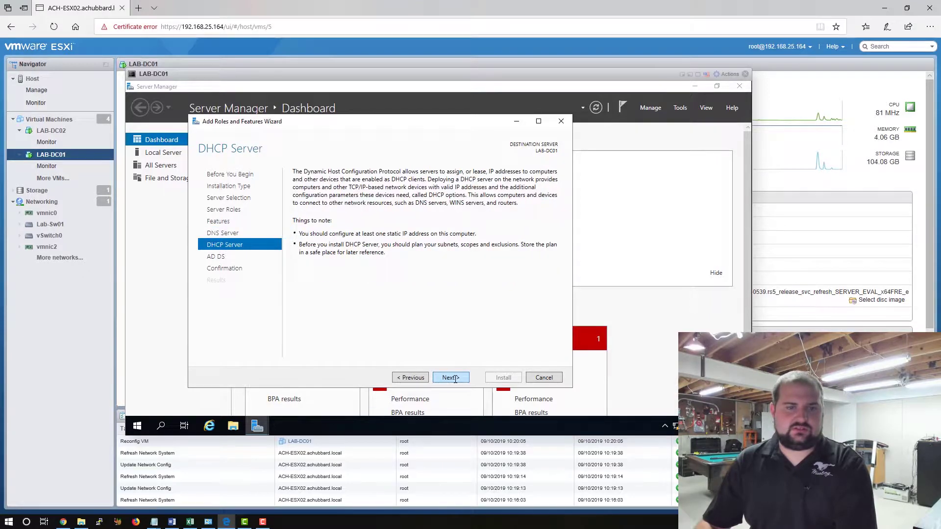
click(455, 378)
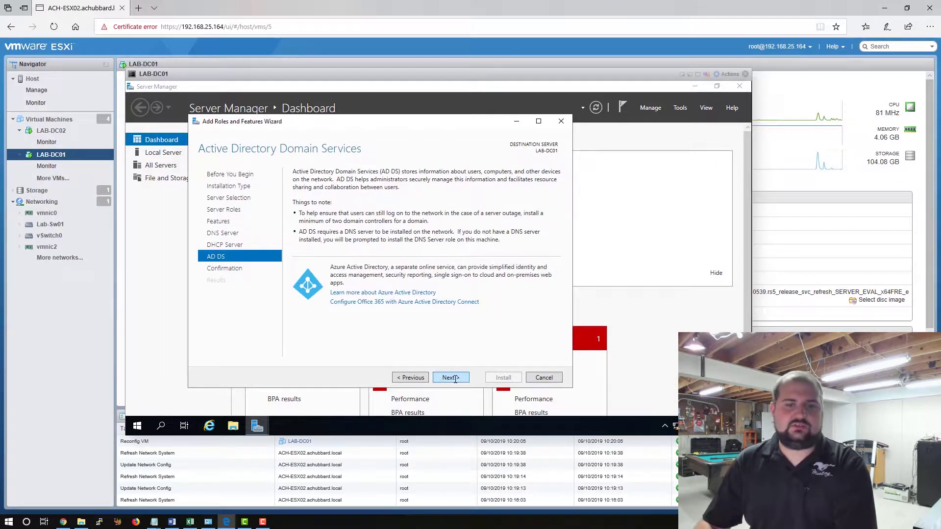
click(455, 378)
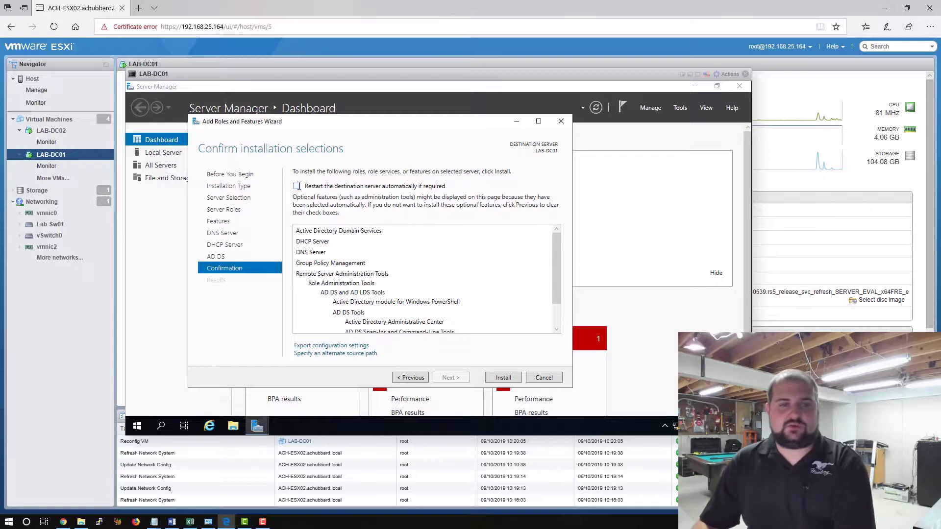
click(297, 186)
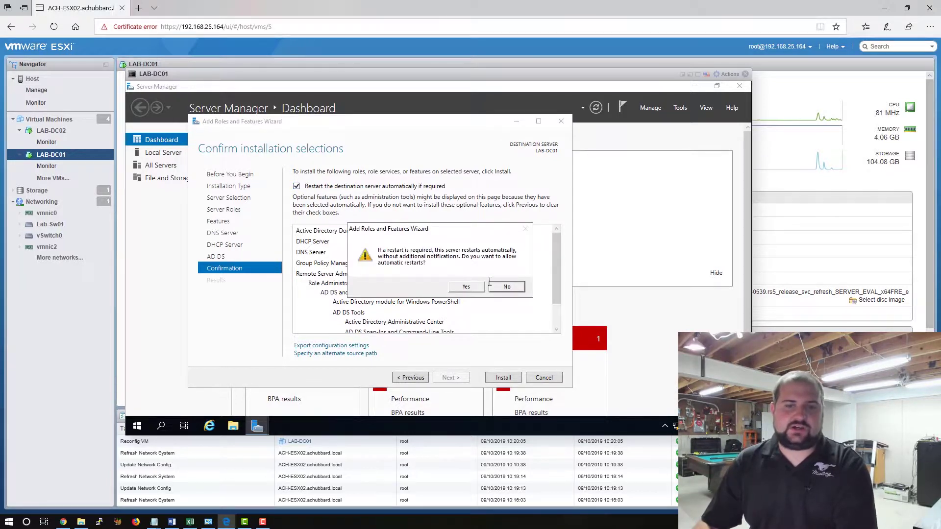
click(467, 287)
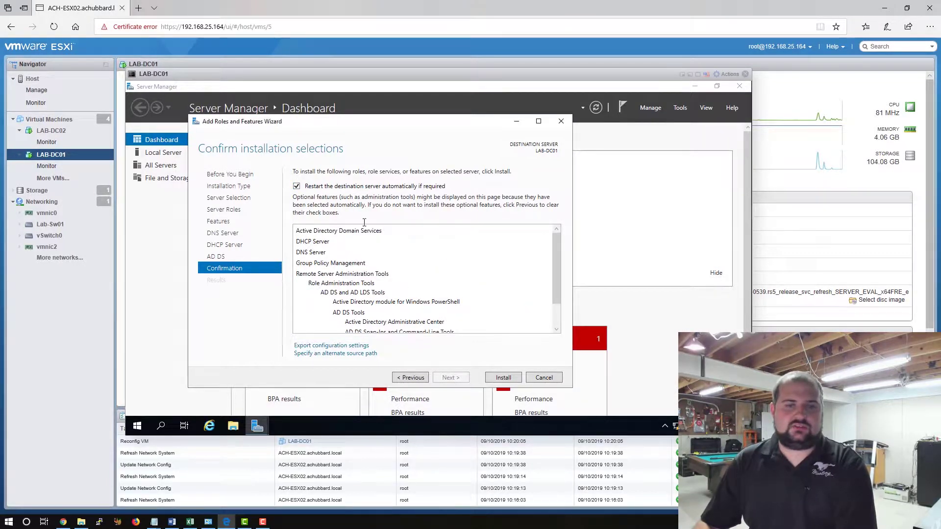
click(503, 377)
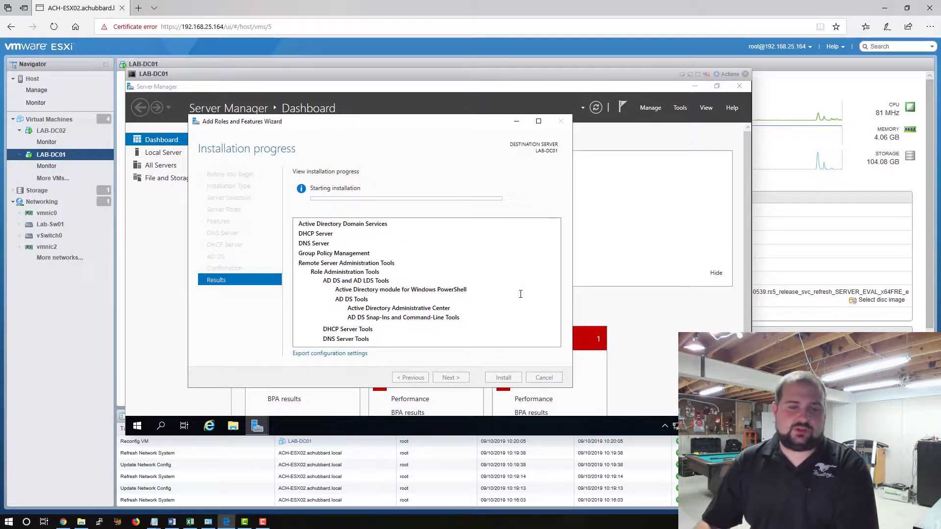
Close LAB-DC01's console, open LAB-DC02's browser console and close its command prompt, Settings and Network Connections windows.
click(744, 74)
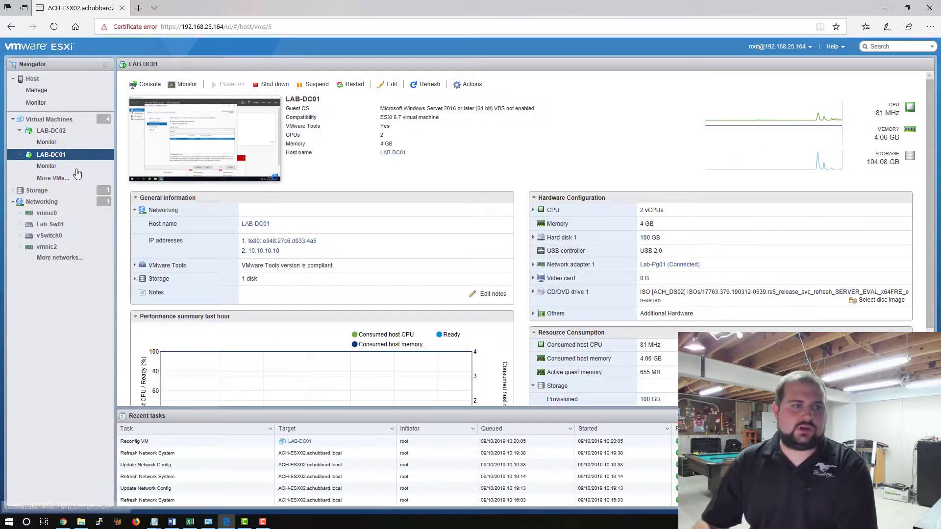
click(52, 132)
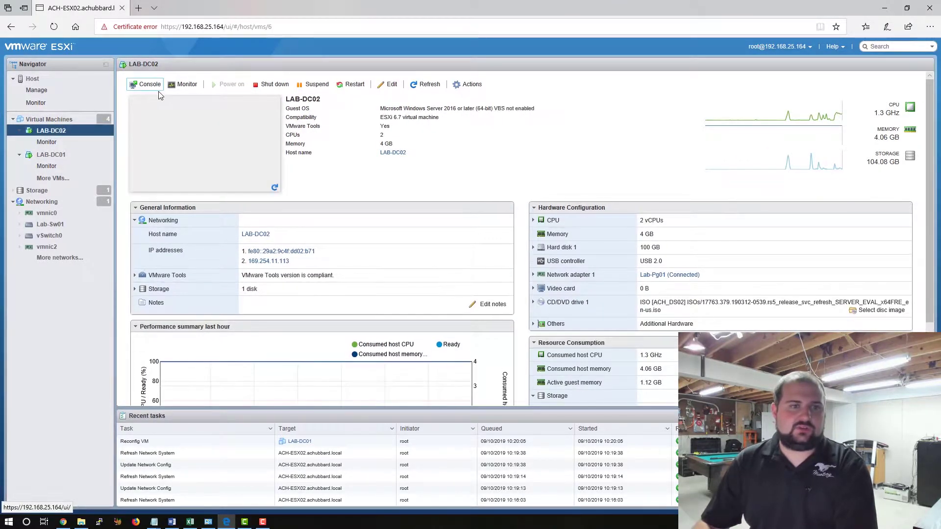
click(147, 86)
click(162, 96)
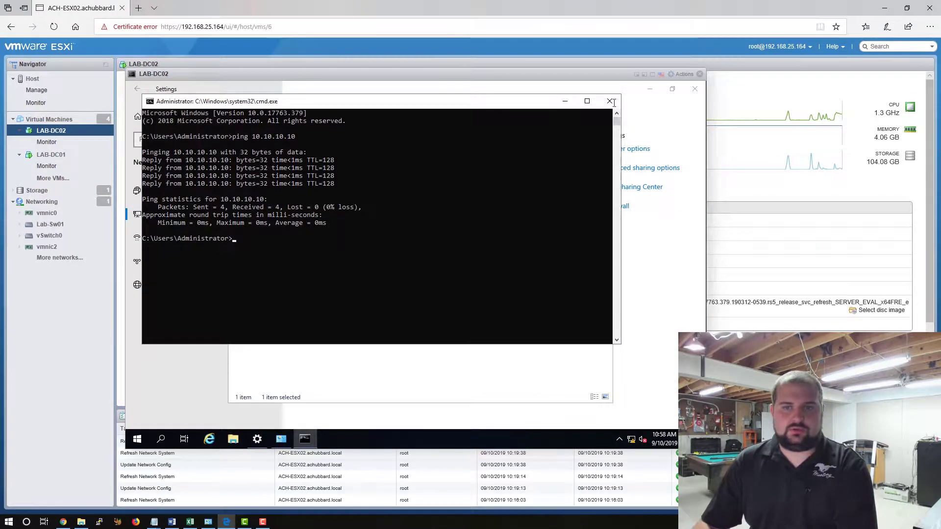
click(609, 101)
click(694, 89)
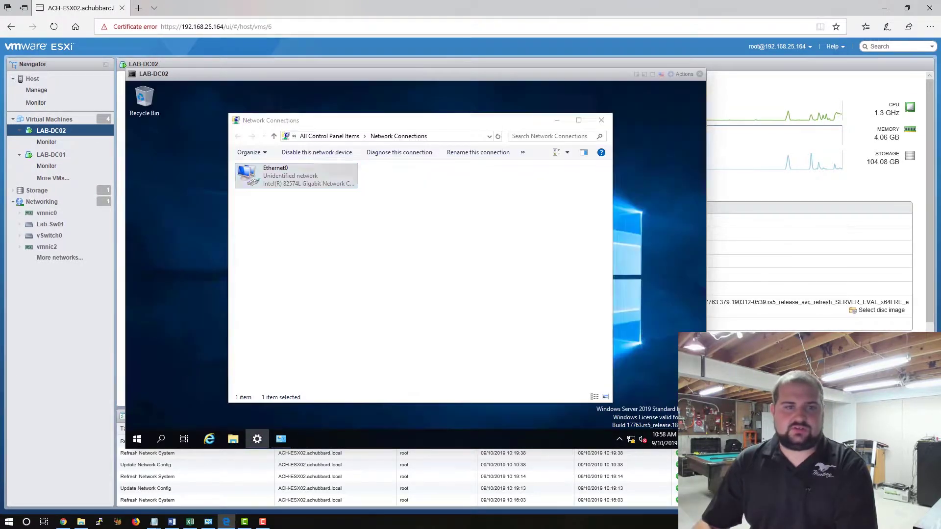
click(601, 120)
Launch Server Manager on LAB-DC02 and start the Add Roles and Features wizard.
click(137, 439)
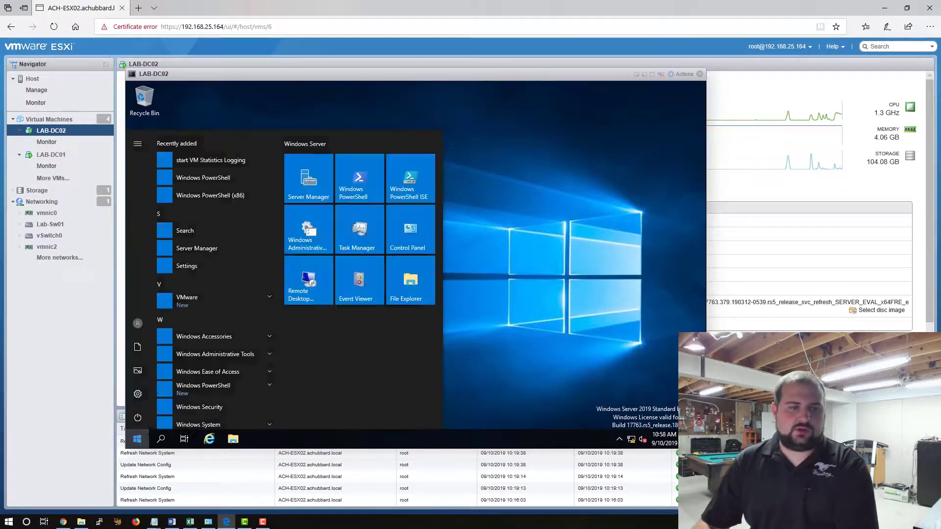
click(216, 248)
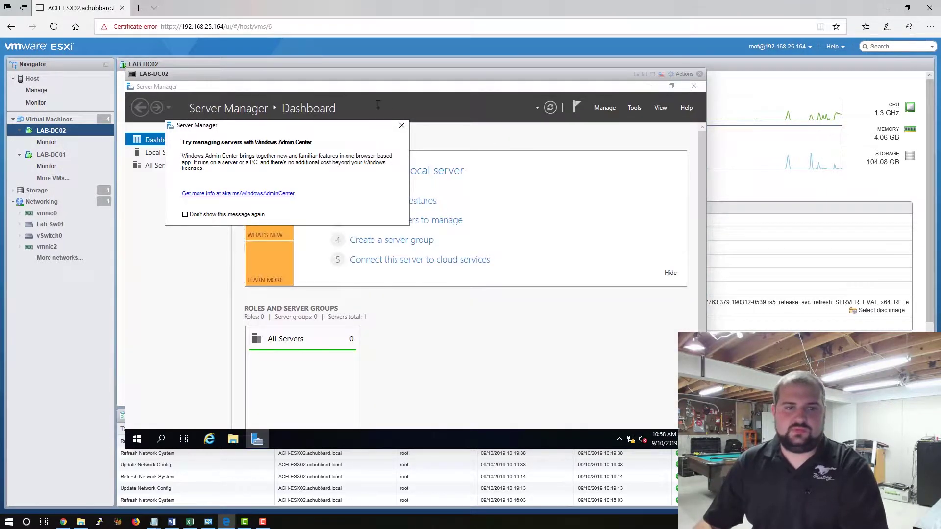
click(401, 127)
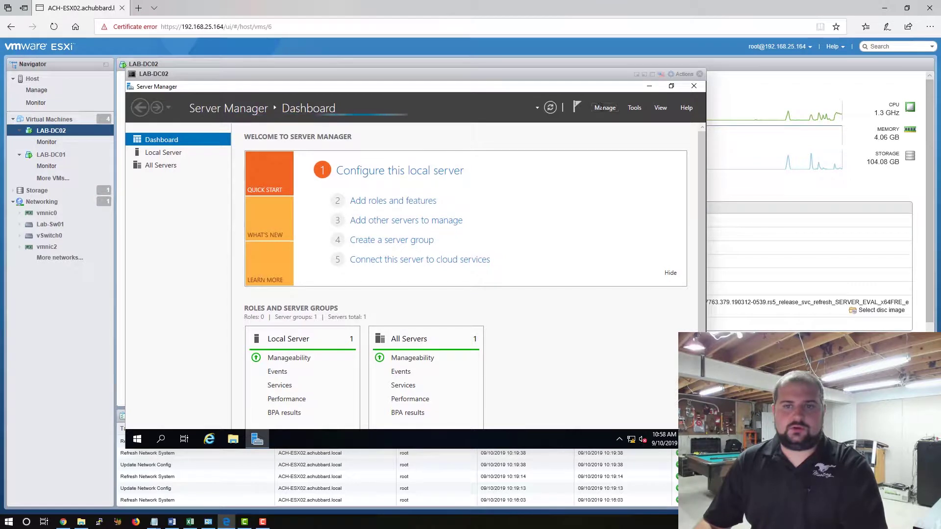
click(605, 107)
click(639, 120)
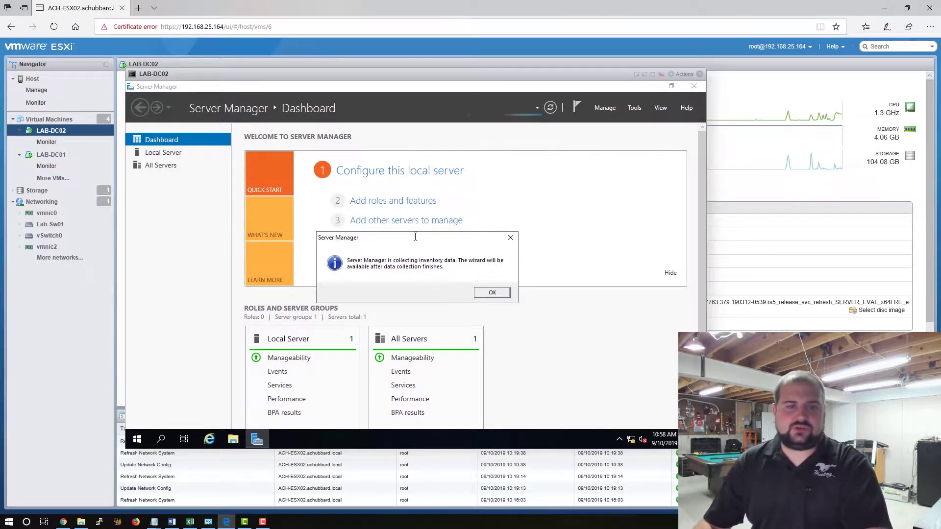
click(491, 292)
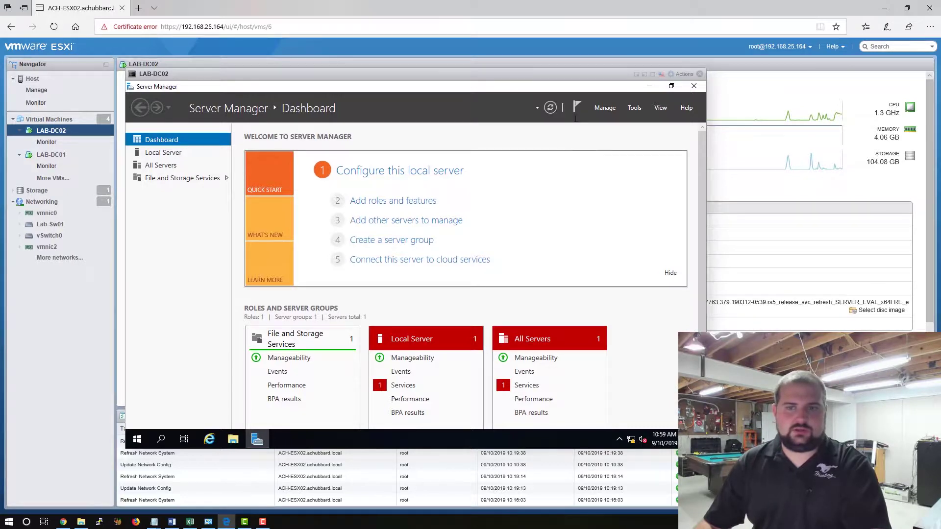
click(605, 108)
click(619, 123)
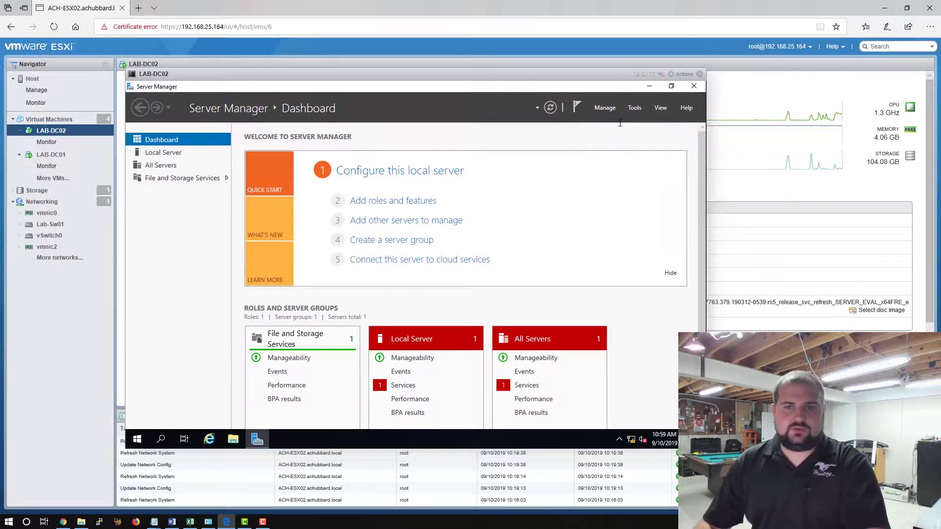
Advance to Server Roles with role-based installation on LAB-DC02, leaving AD FS and AD LDS unselected.
click(451, 393)
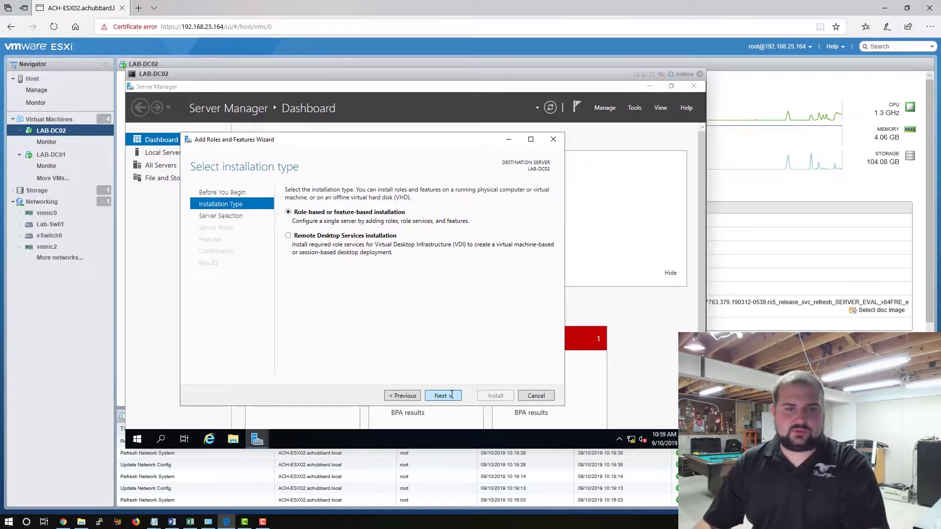
click(451, 395)
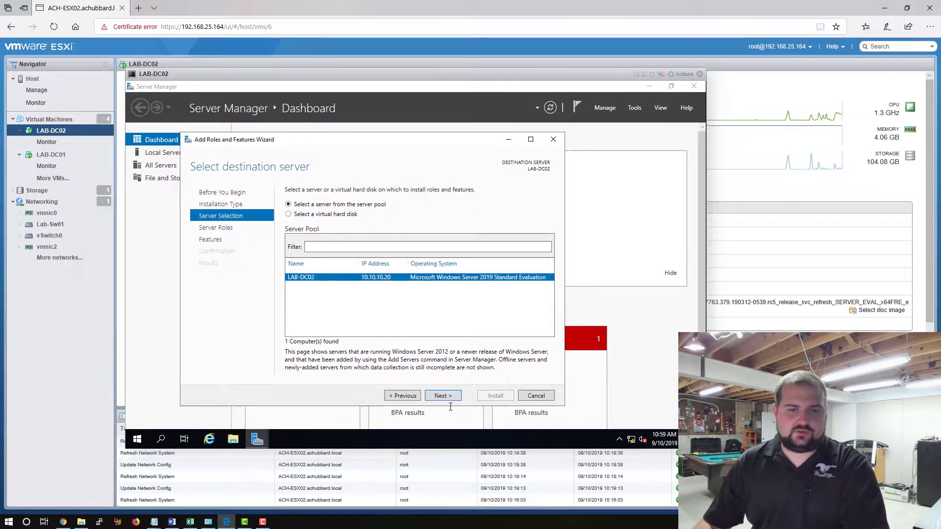
click(443, 395)
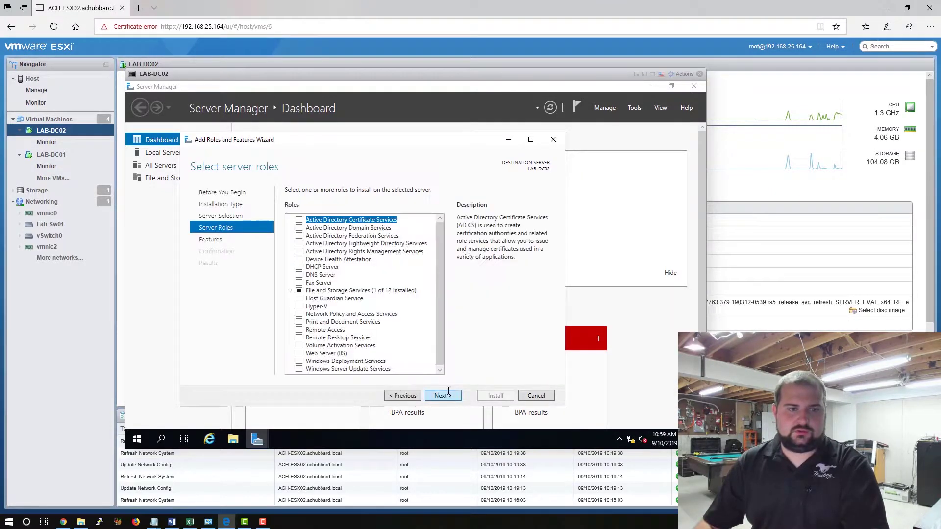
click(299, 236)
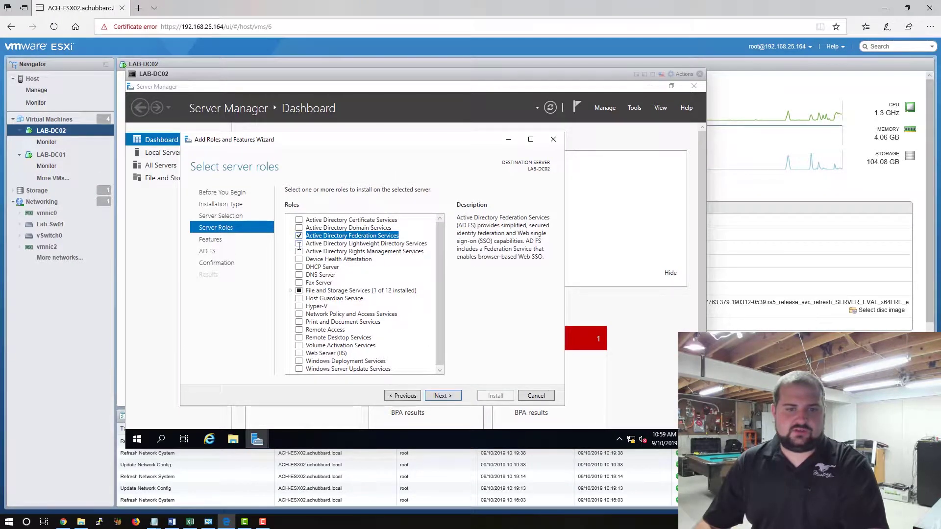
click(299, 244)
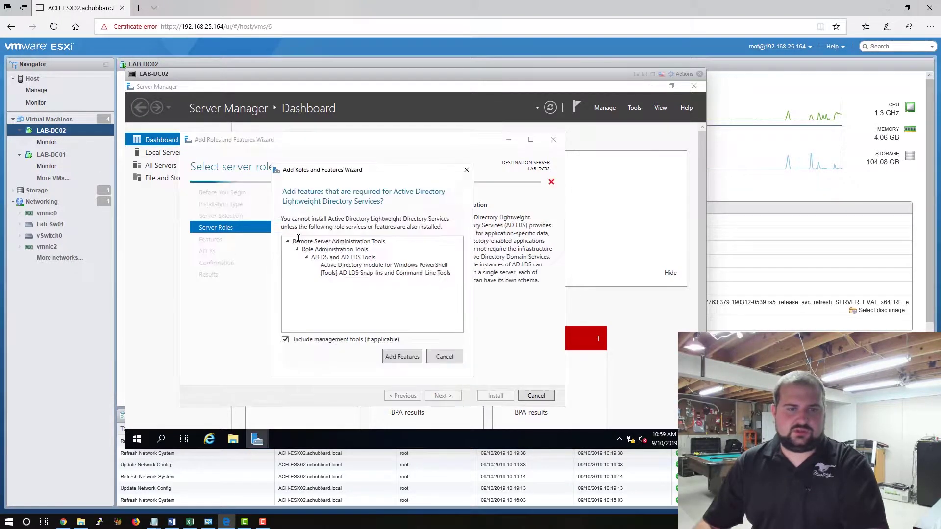
click(443, 355)
click(298, 236)
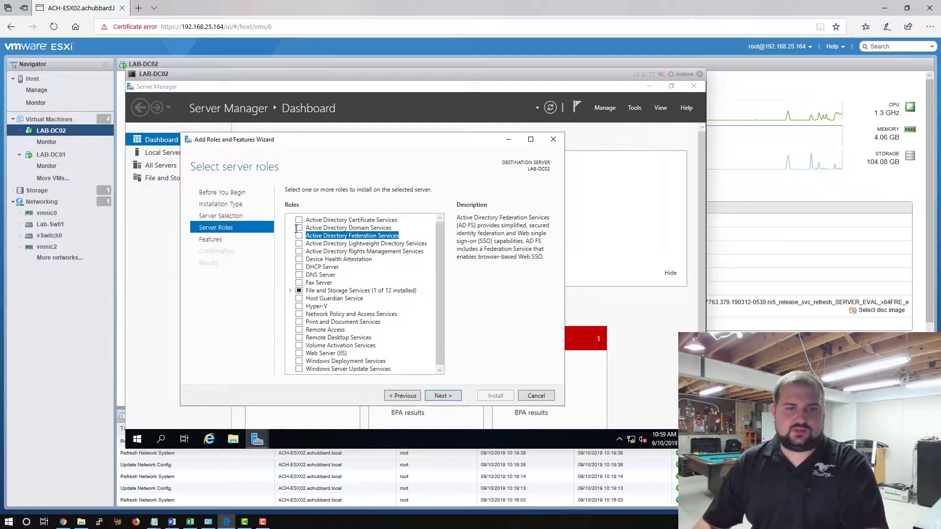
Select Active Directory Domain Services, DHCP Server and DNS Server, accepting their required features.
click(298, 228)
click(402, 355)
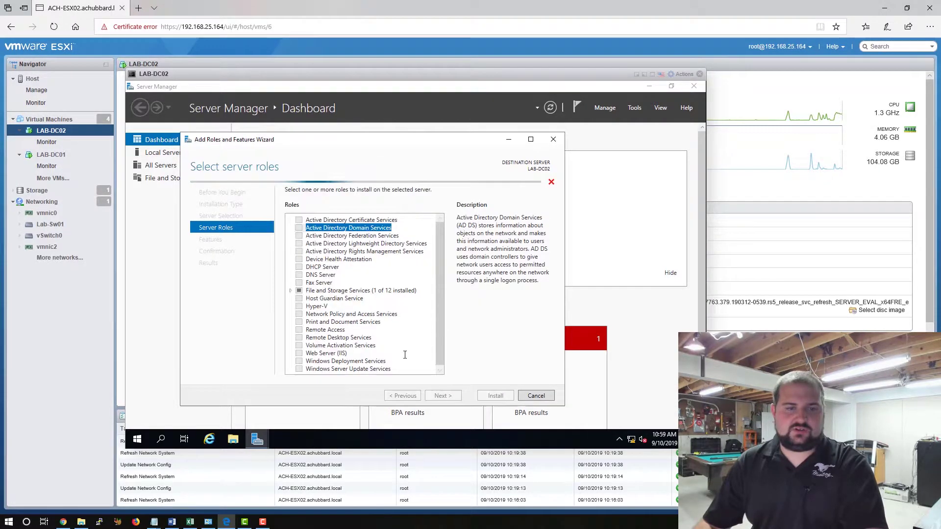
click(299, 266)
click(402, 352)
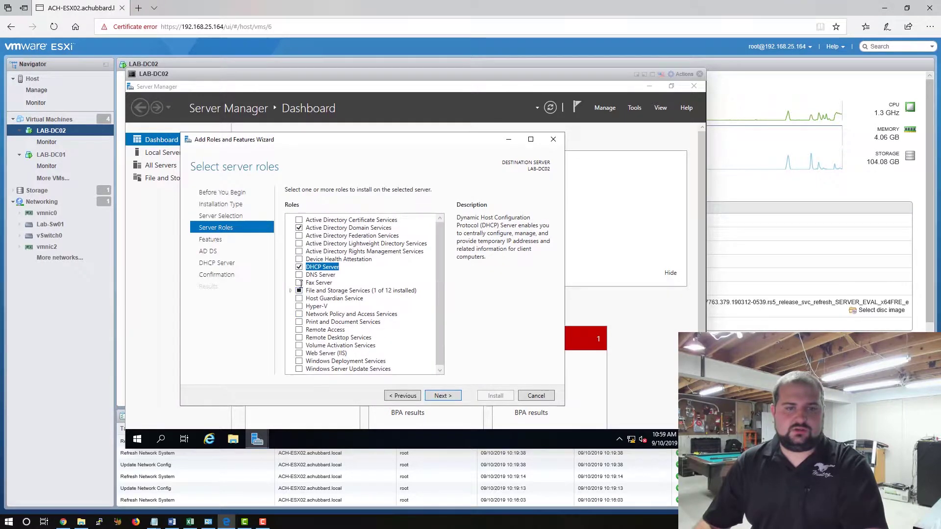
click(298, 275)
click(402, 351)
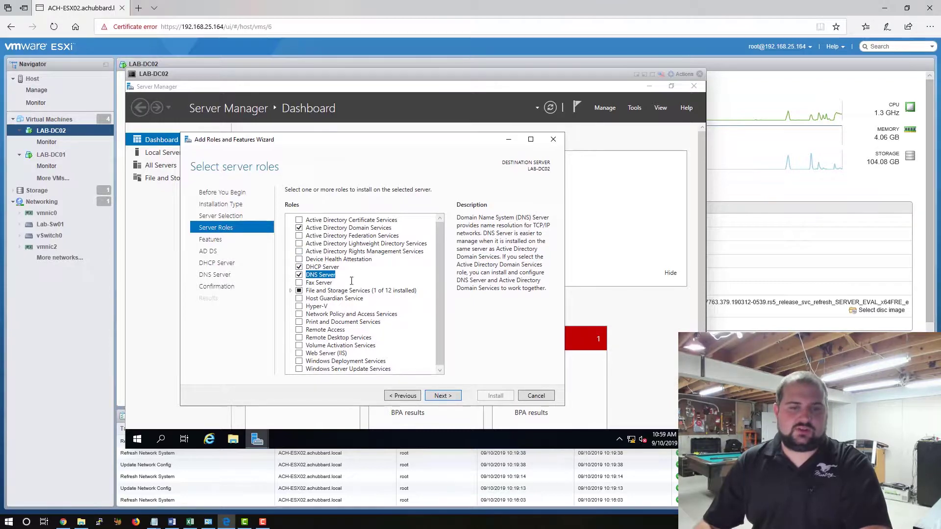
Continue to confirmation, allow automatic restarts, and start installing the selected roles.
click(442, 396)
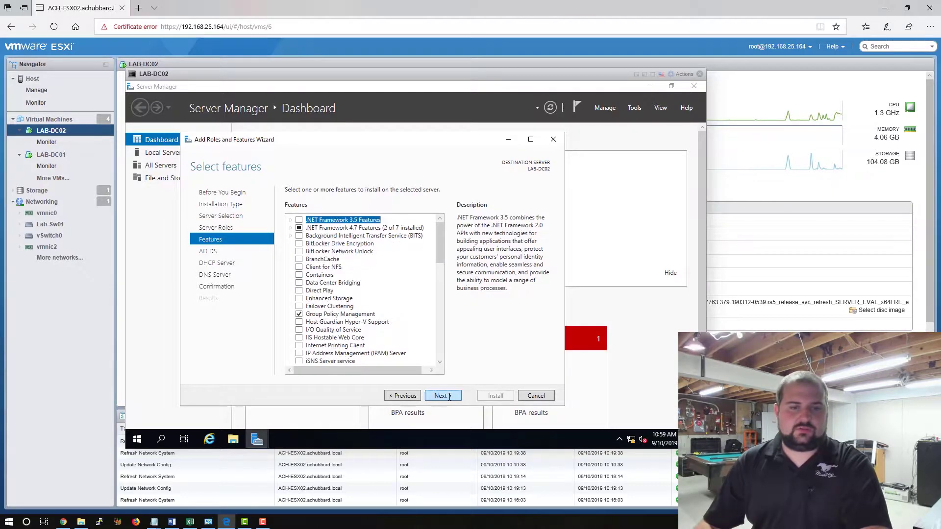
click(442, 396)
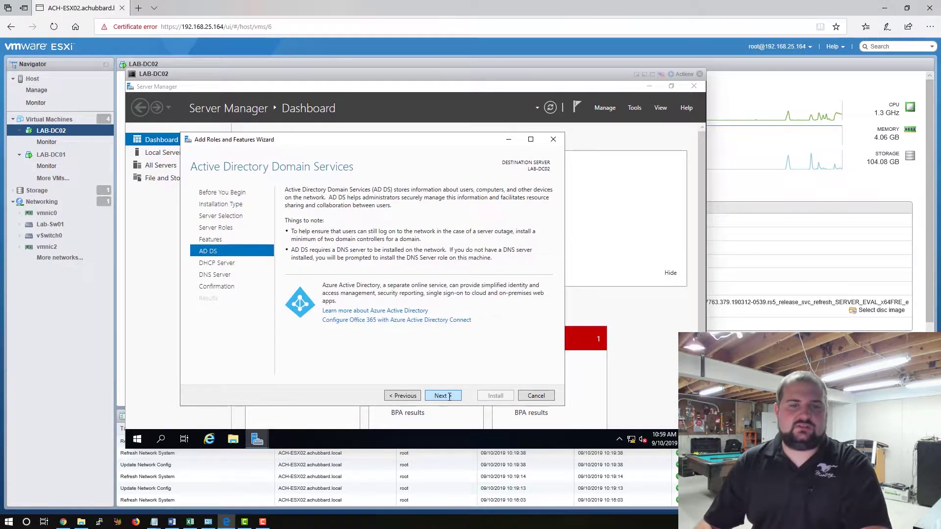
click(448, 396)
click(449, 397)
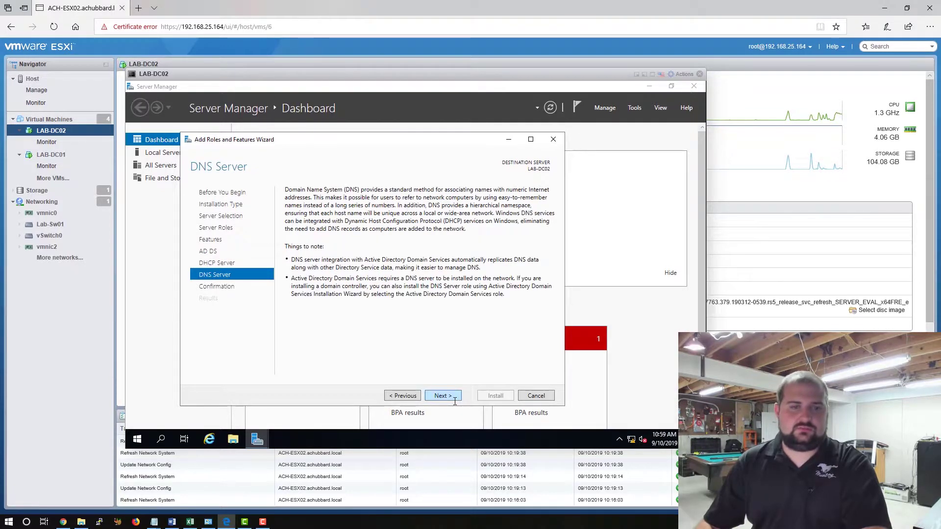
click(455, 399)
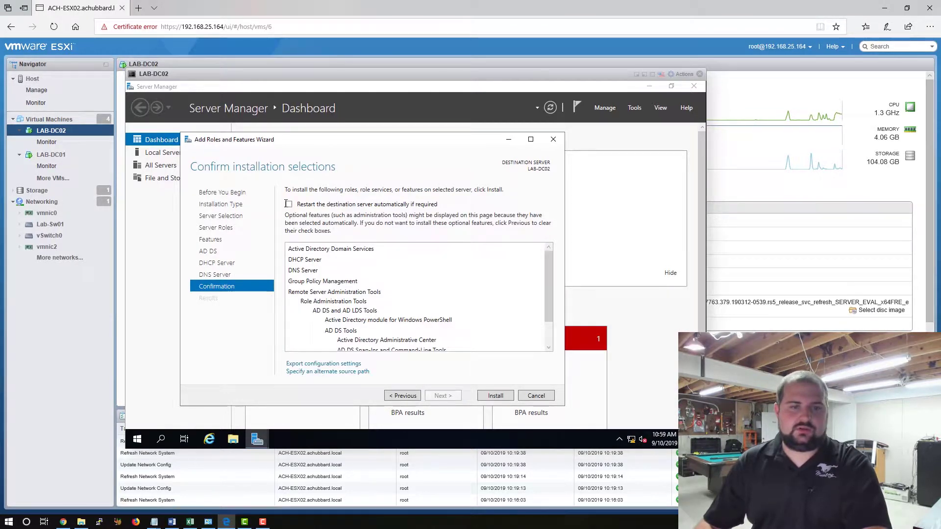
click(296, 204)
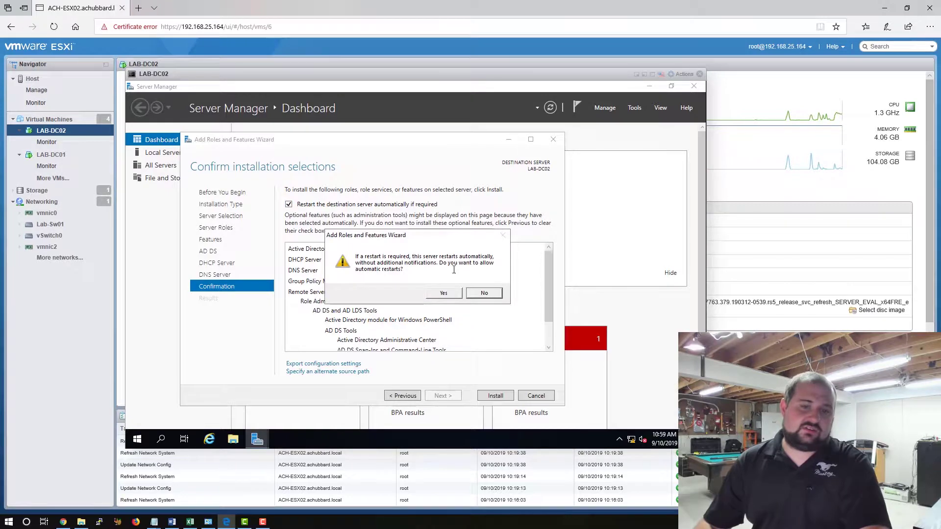
click(456, 294)
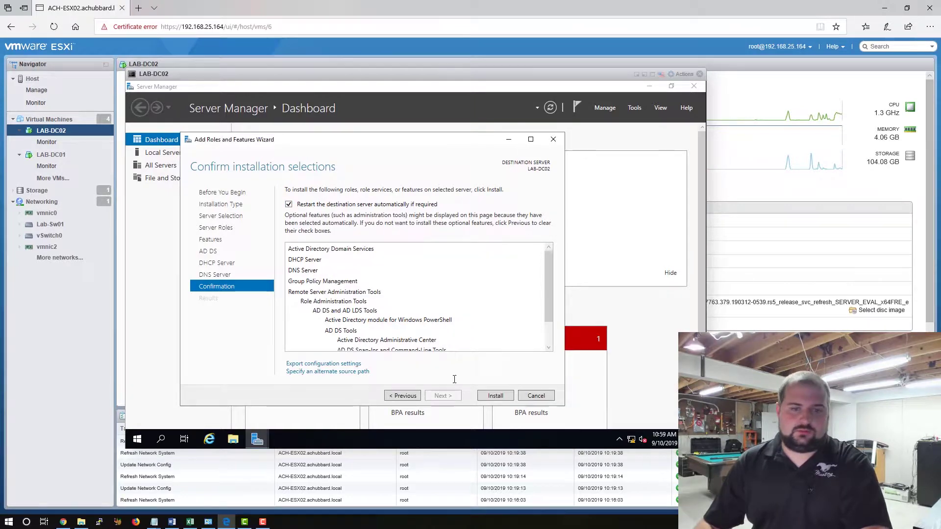
click(496, 395)
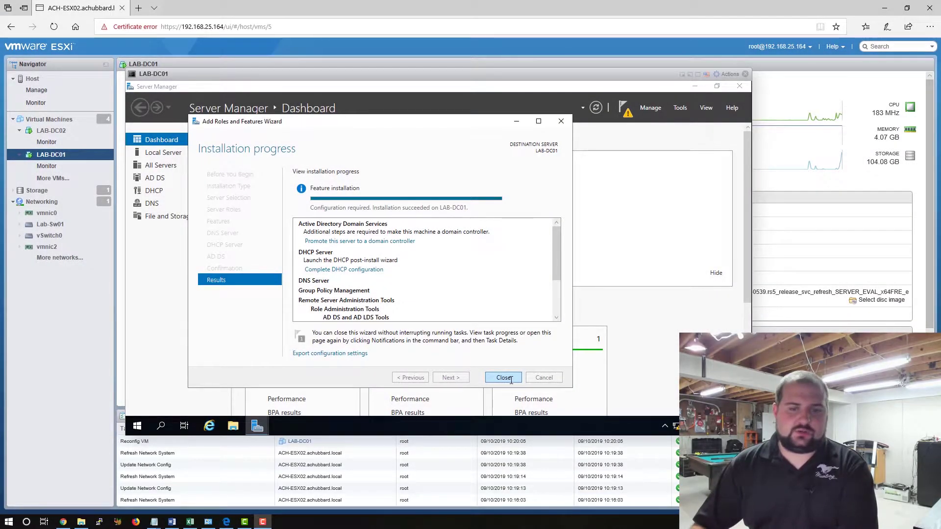
Close LAB-DC01's finished installation wizard and open LAB-DC02's browser console.
click(503, 377)
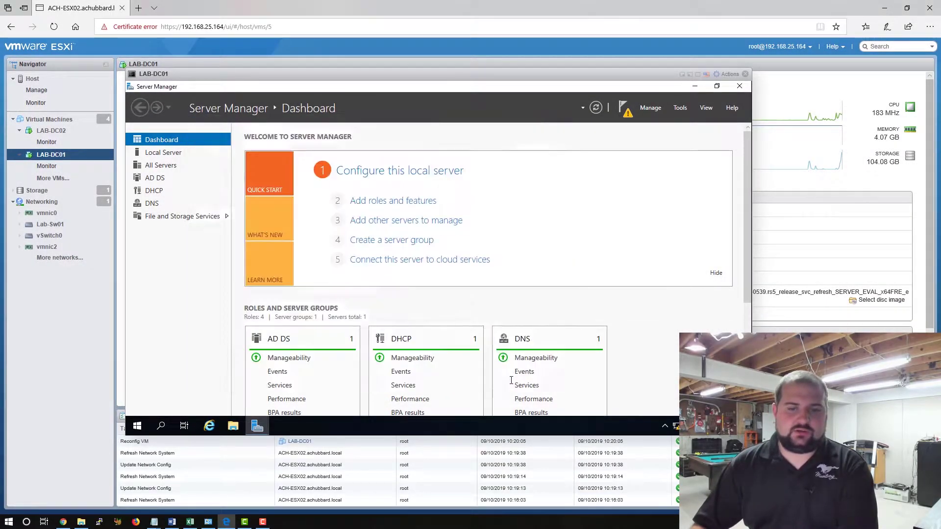
click(744, 74)
click(51, 130)
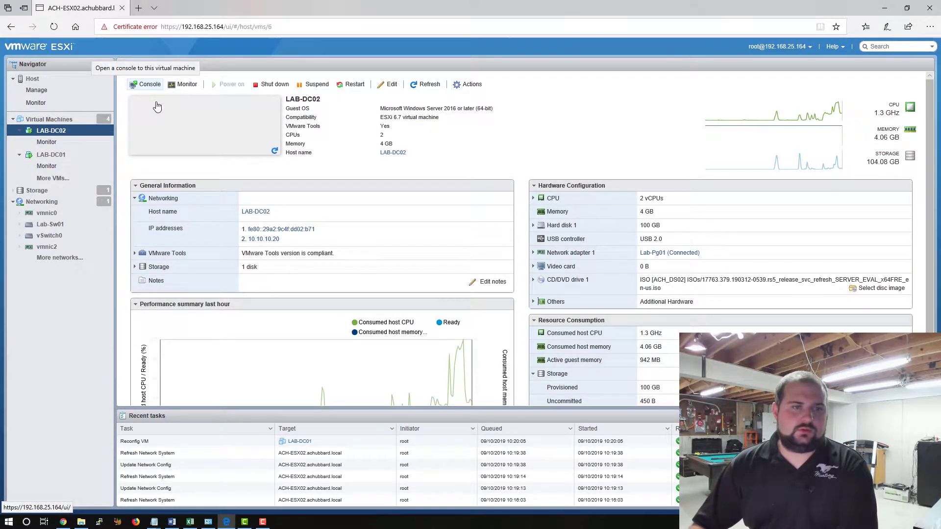
click(146, 84)
click(154, 97)
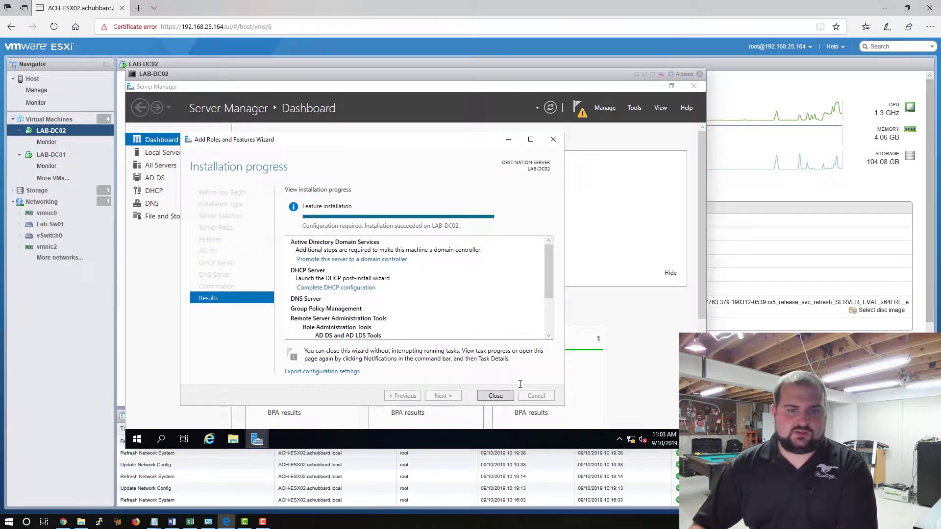
Close LAB-DC02's finished installation wizard and reopen LAB-DC01's browser console.
click(496, 396)
click(699, 74)
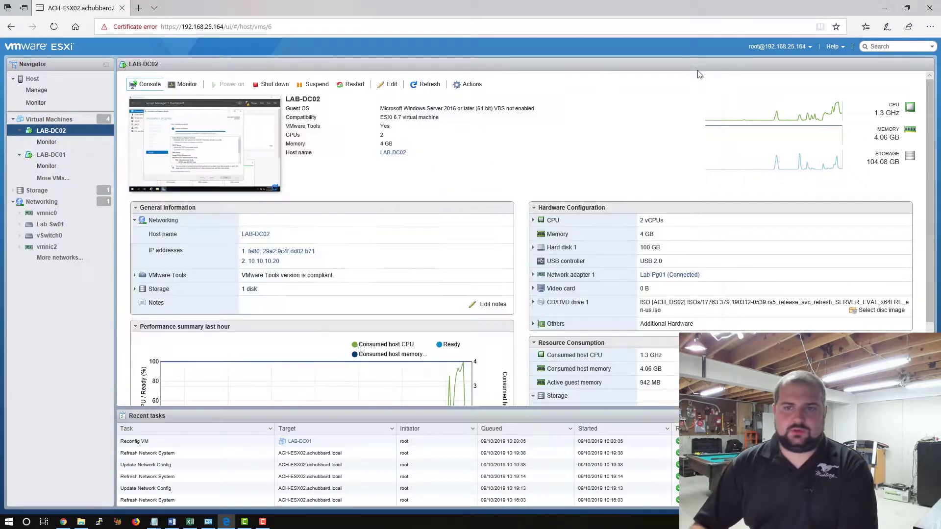
click(51, 155)
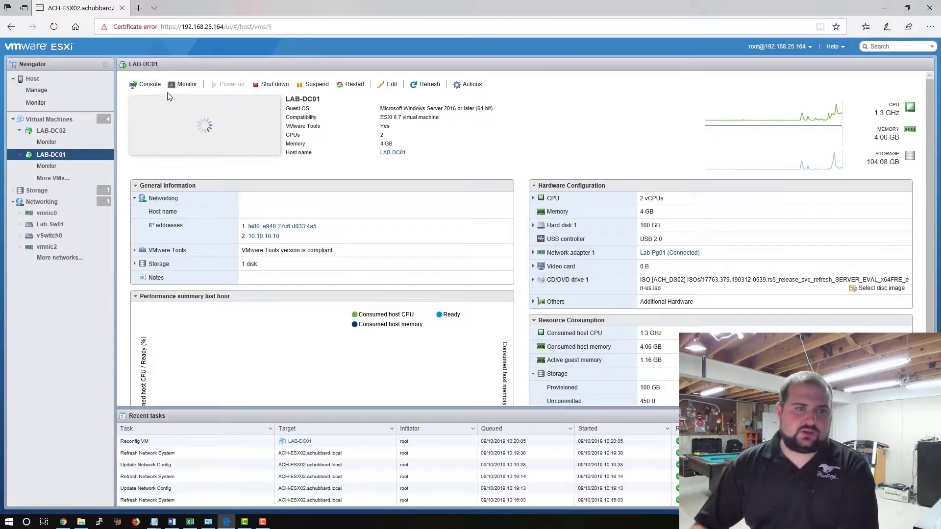
click(147, 85)
click(167, 97)
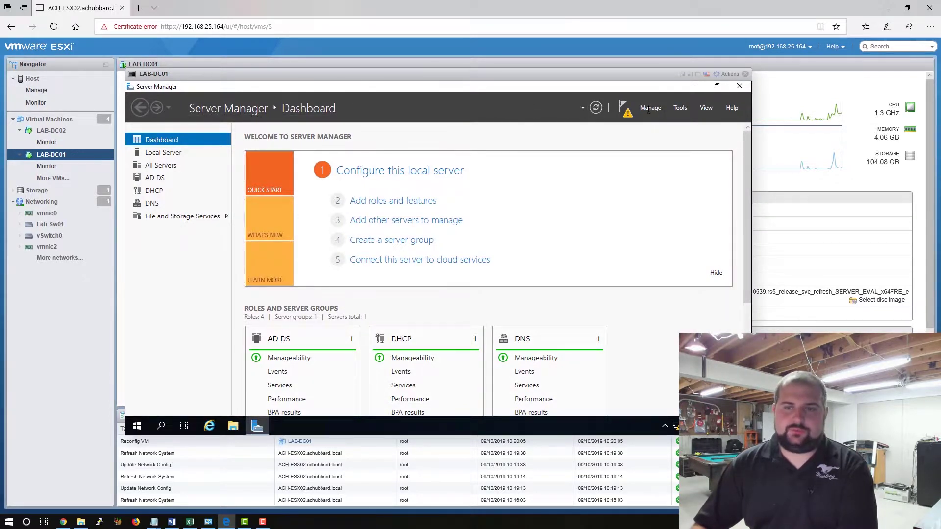
Promote LAB-DC01 from the notifications, adding a new forest with root domain lab.lan.
click(649, 108)
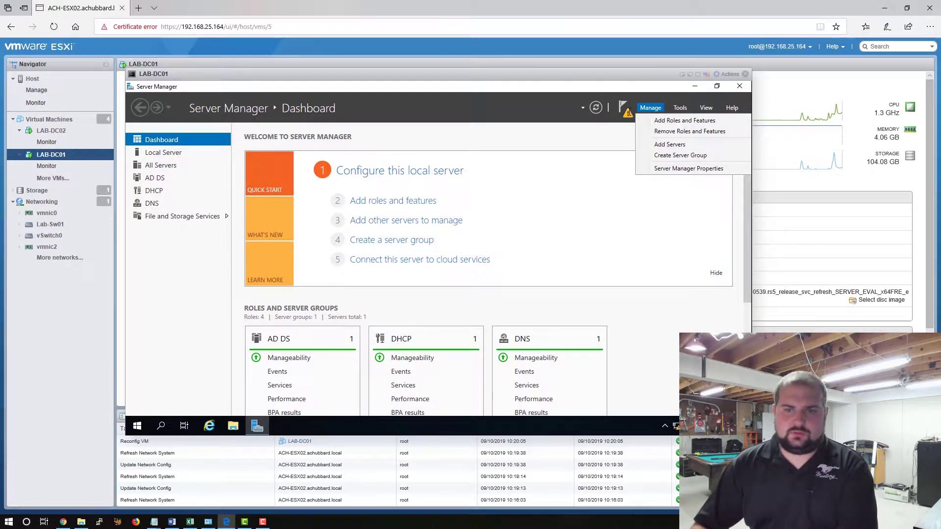
click(623, 108)
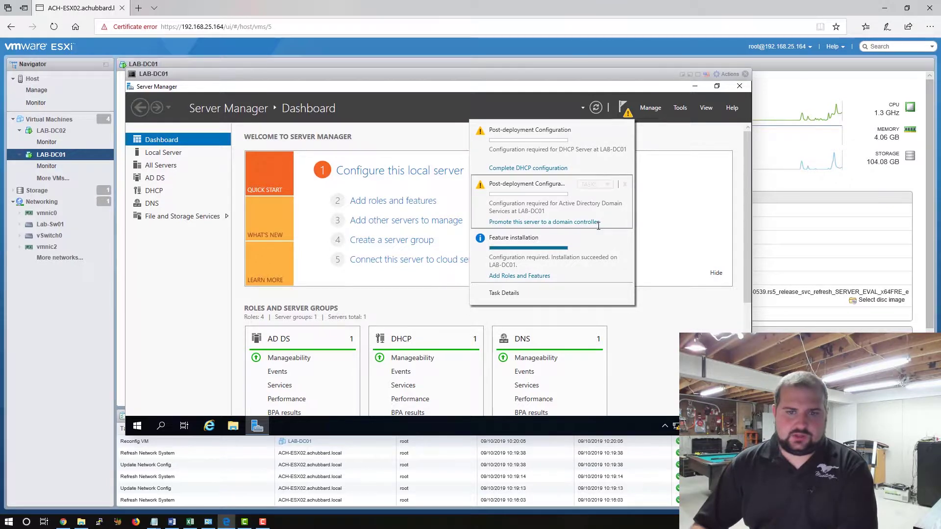
click(574, 222)
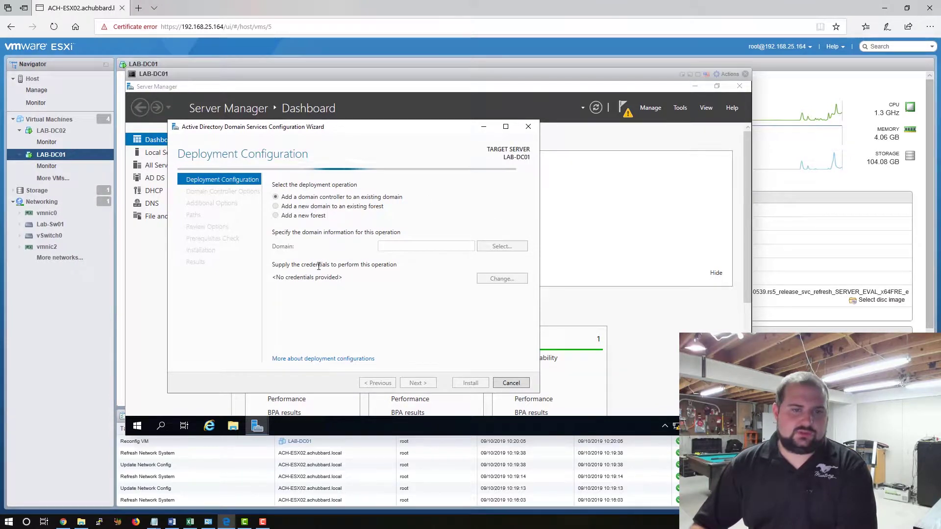
click(276, 216)
click(424, 245)
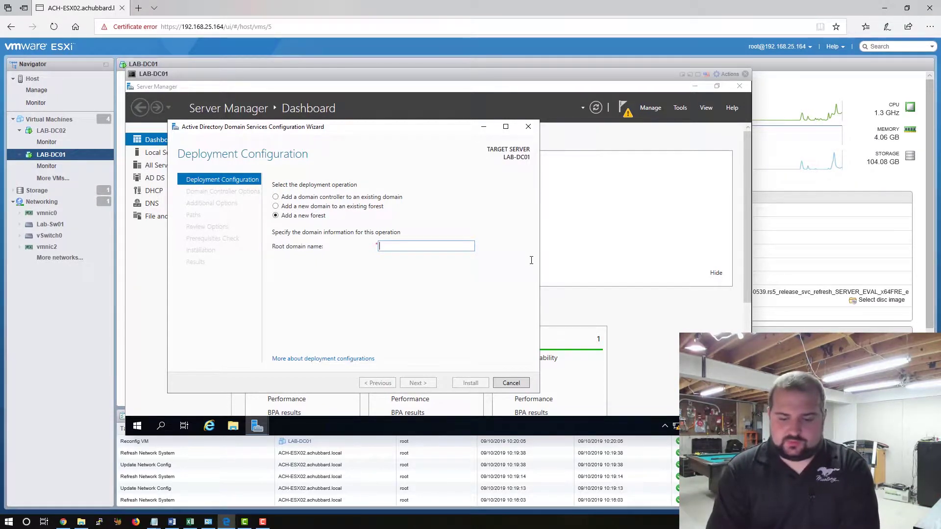
text(lab)
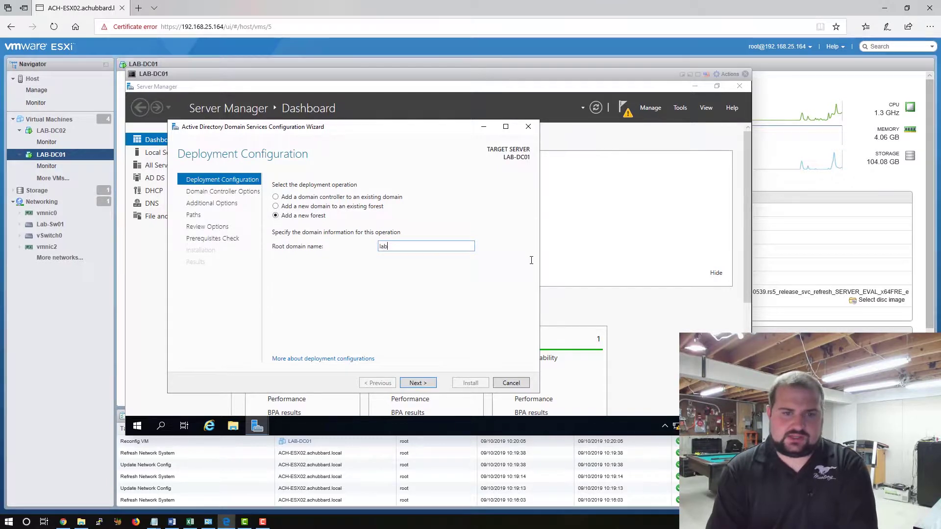
text(.lan)
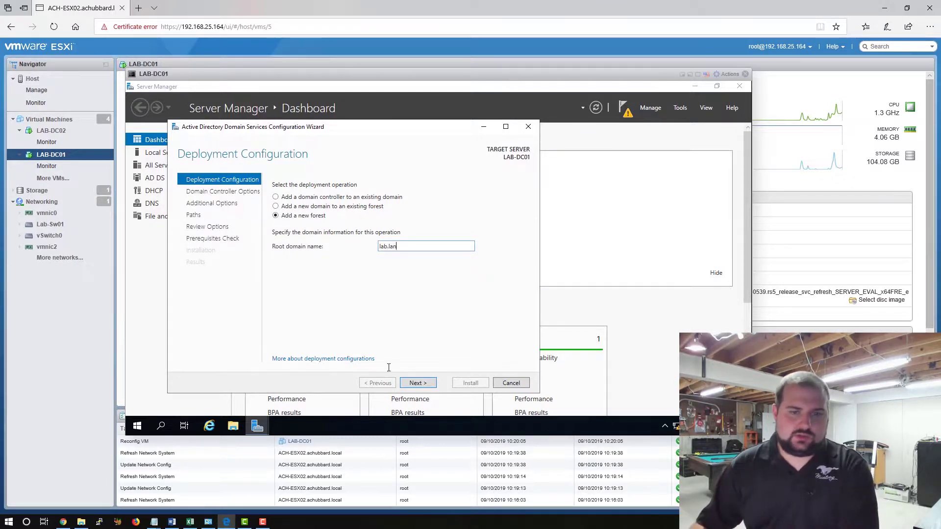
click(418, 383)
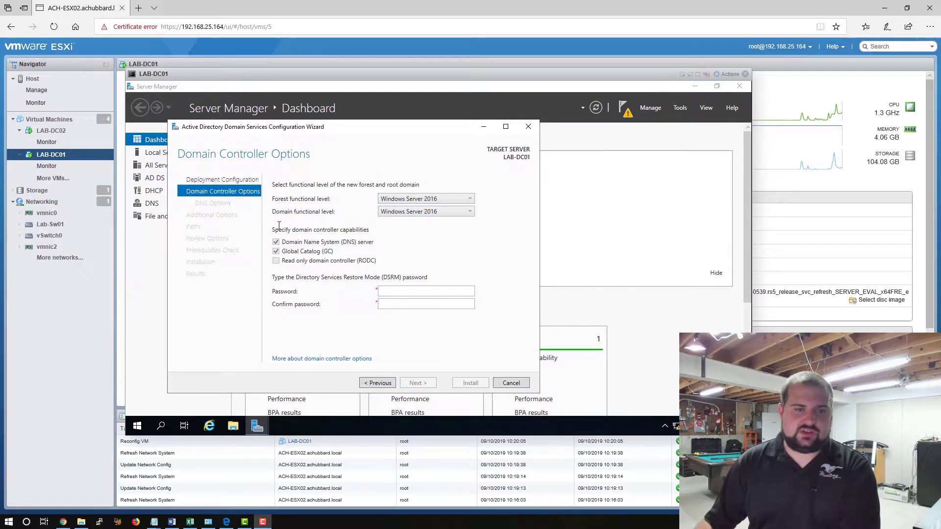
Keep Windows Server 2016 functional level and enter and confirm the DSRM password.
click(453, 213)
click(459, 211)
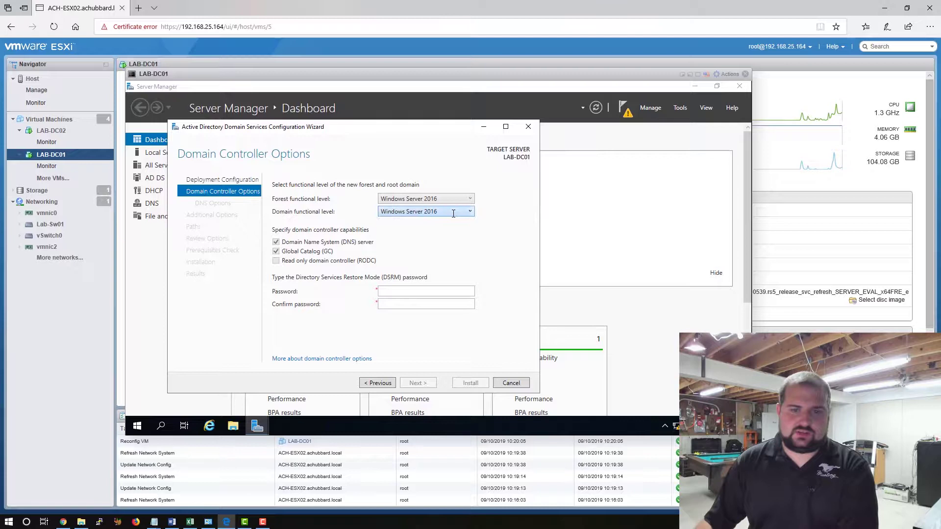
click(454, 292)
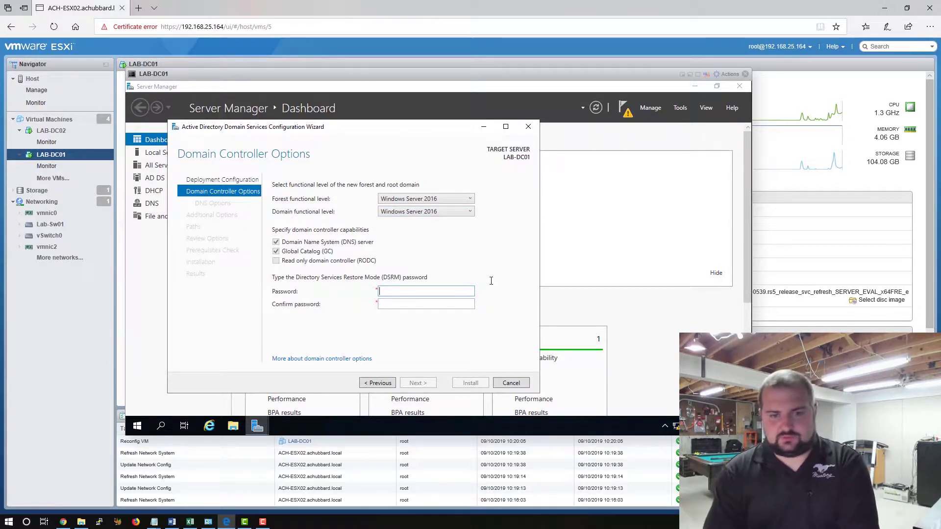
text(•)
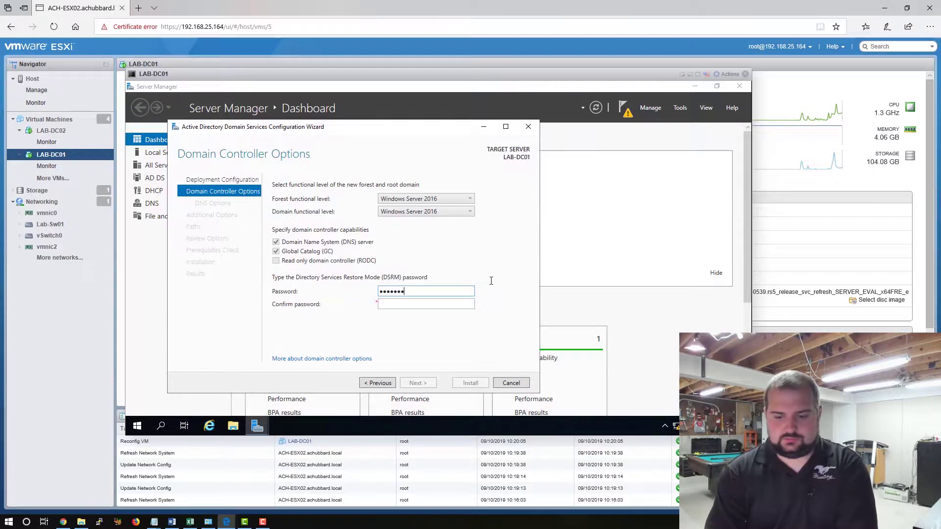
text(••••••••••••)
key(Tab)
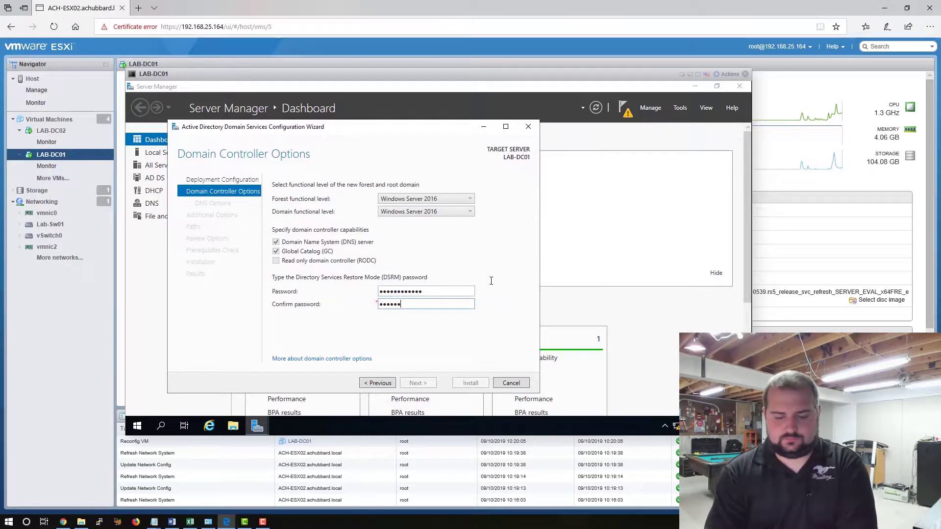
text(••••••••••••)
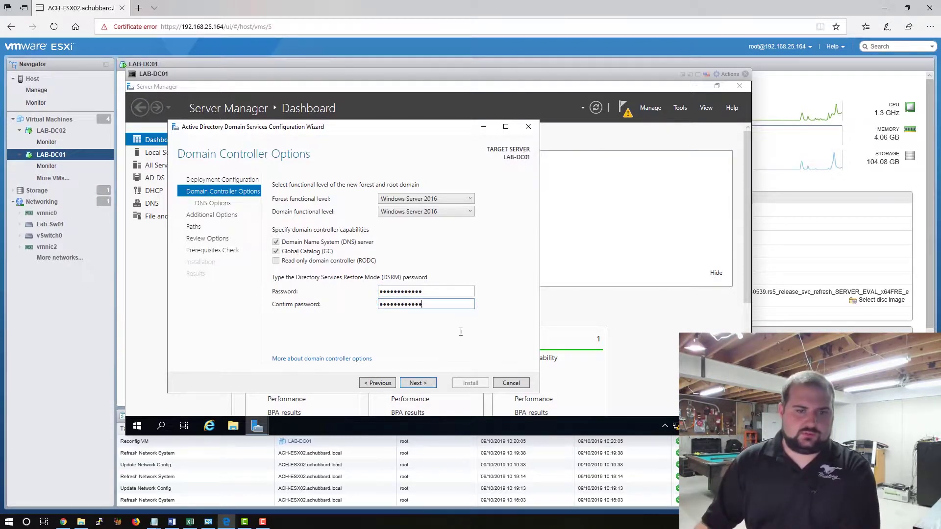
Continue past the DNS delegation warning without creating a delegation.
click(417, 383)
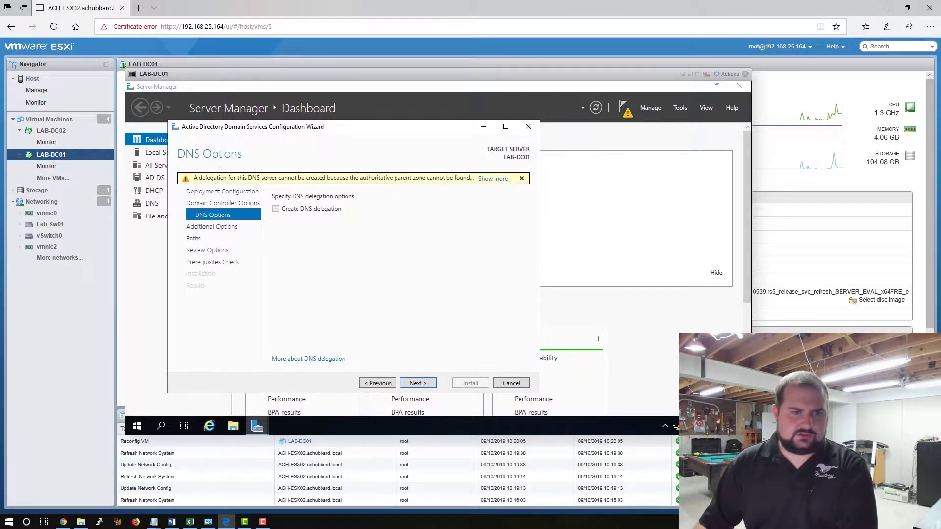
click(522, 179)
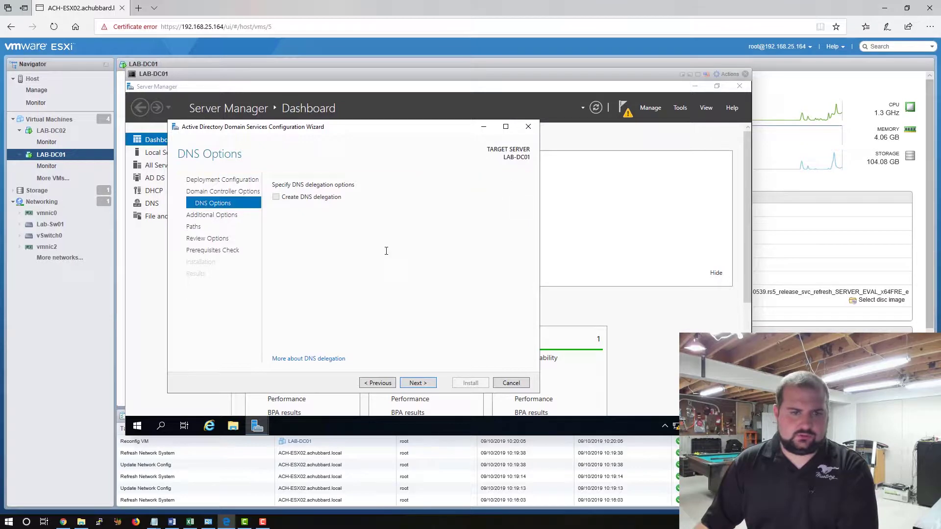
click(420, 382)
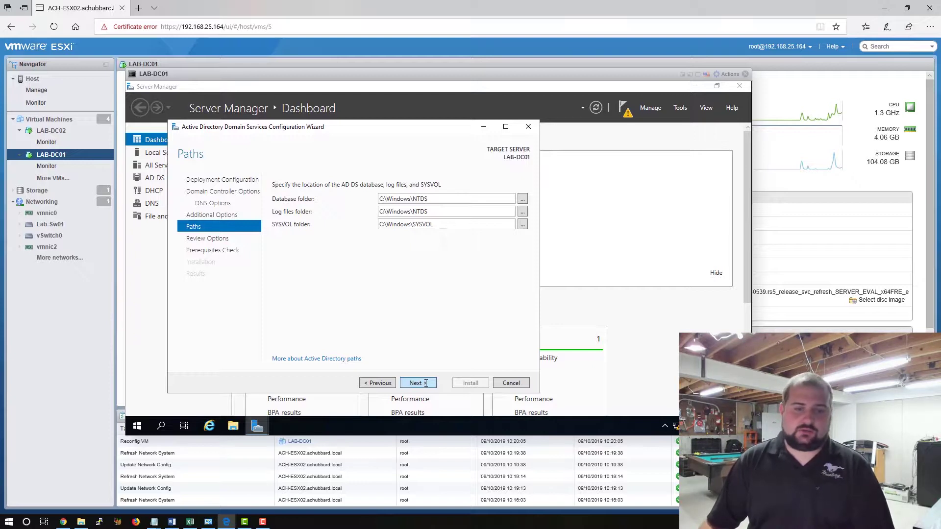
Accept the default paths and review, pass the prerequisites check, and install AD DS on LAB-DC01.
click(416, 384)
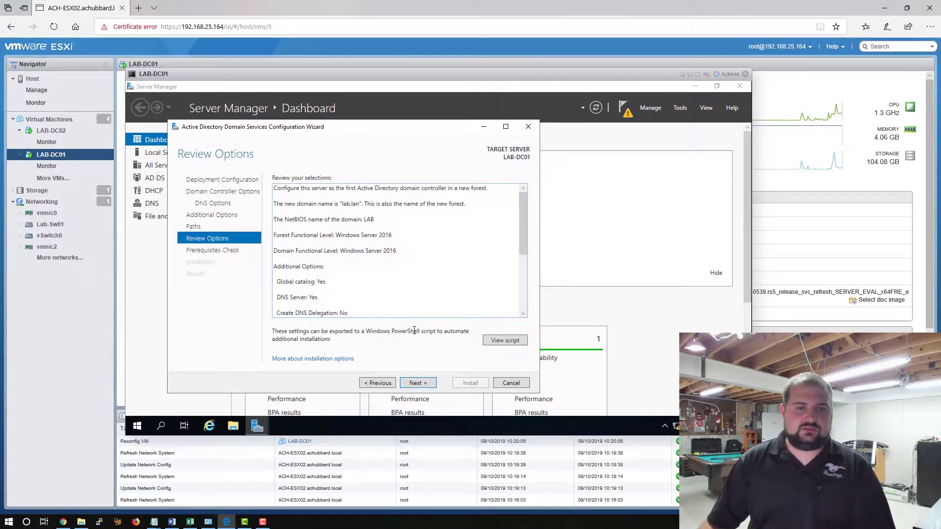
click(417, 384)
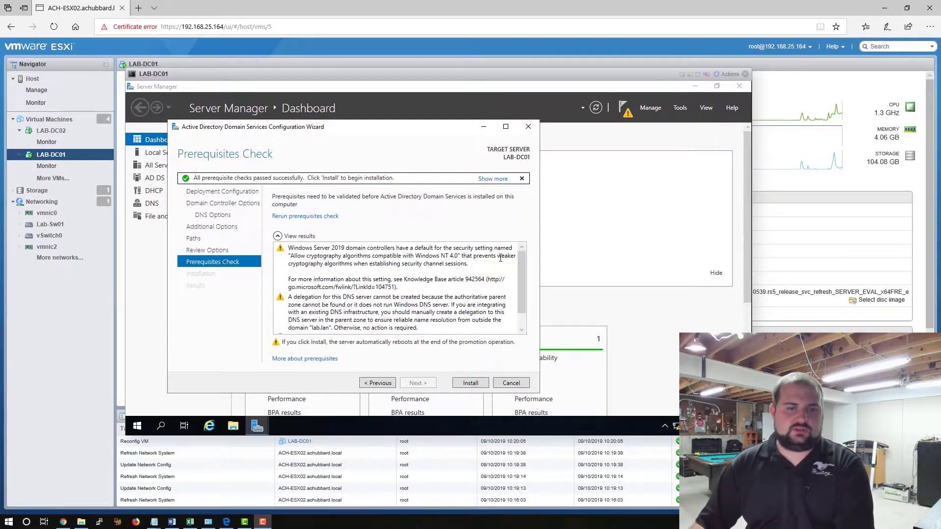
drag(520, 250, 522, 271)
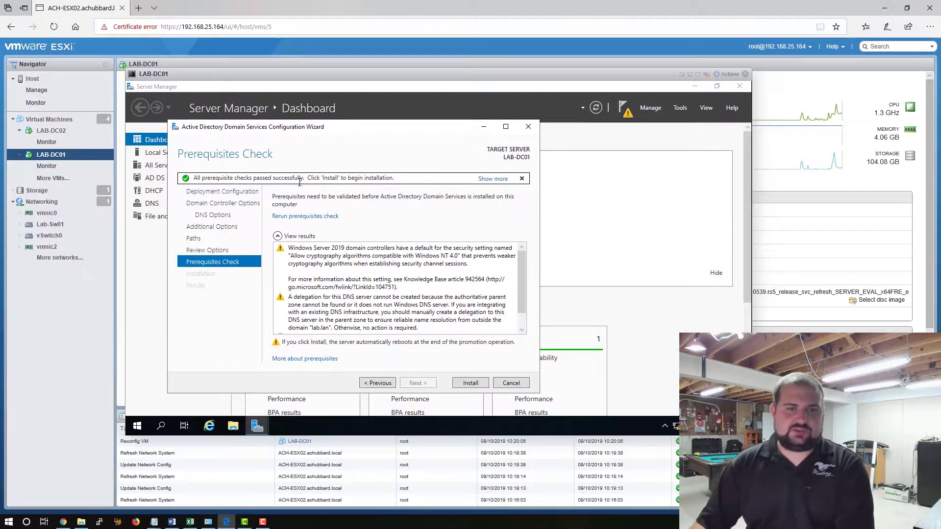
click(470, 383)
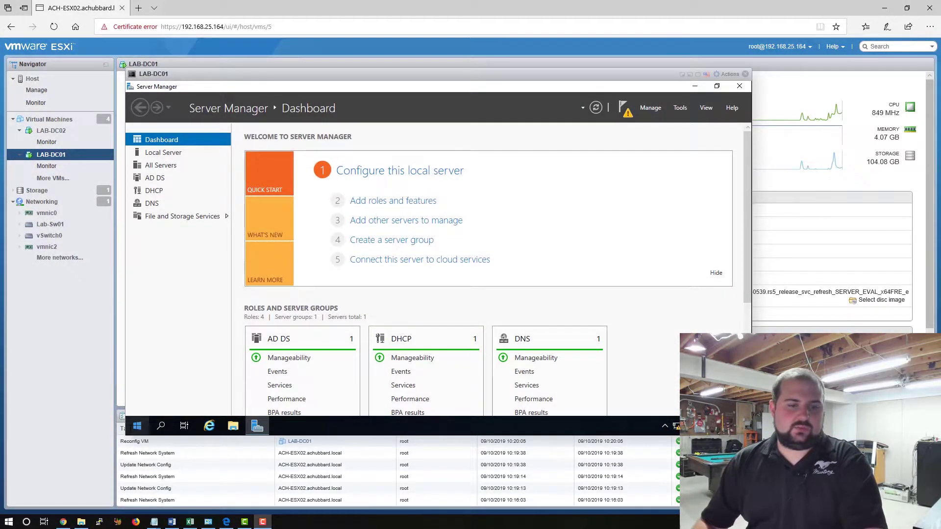
click(137, 426)
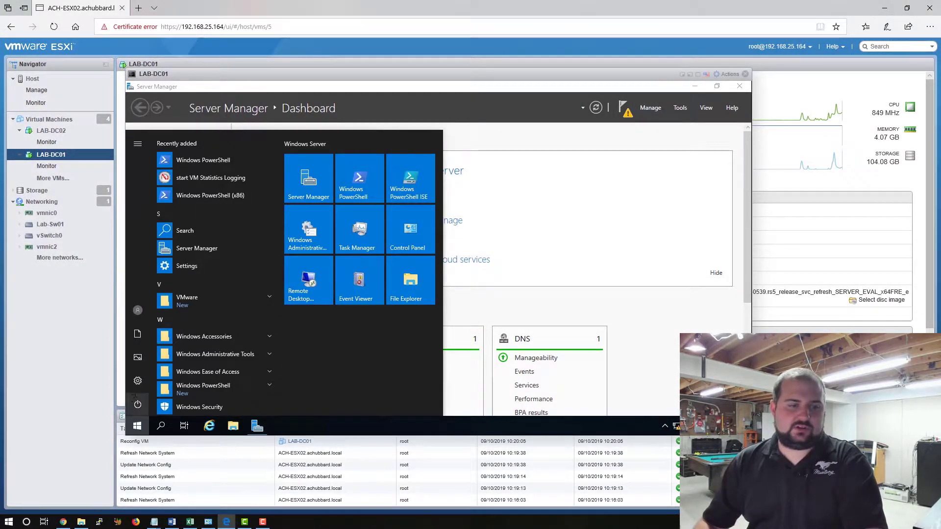
click(138, 380)
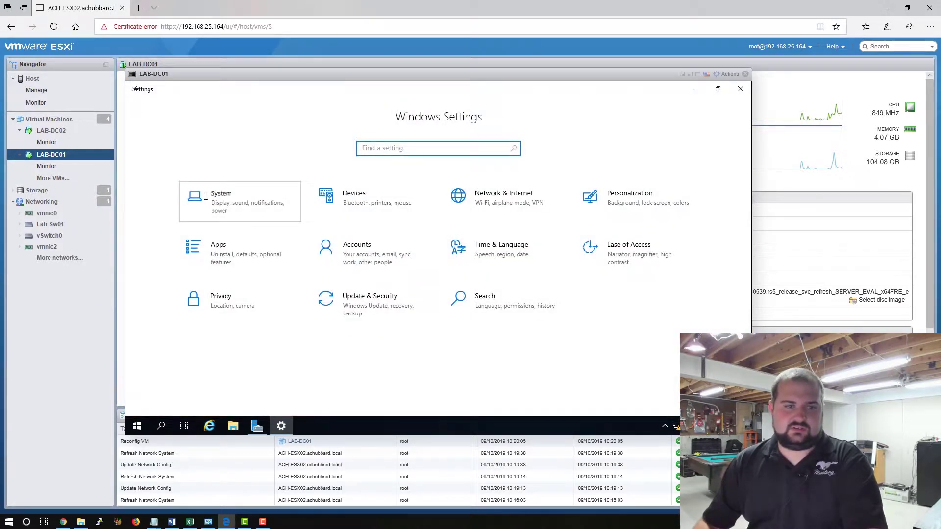
click(206, 196)
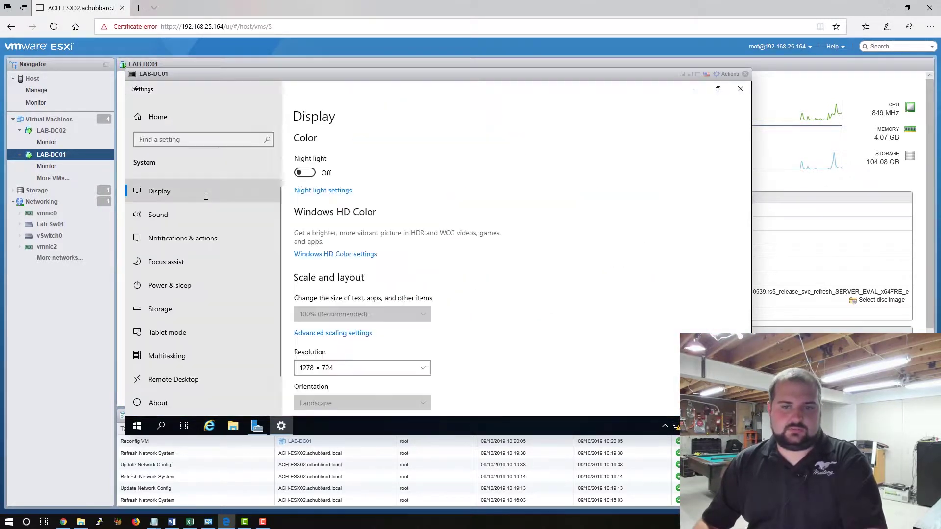
click(171, 402)
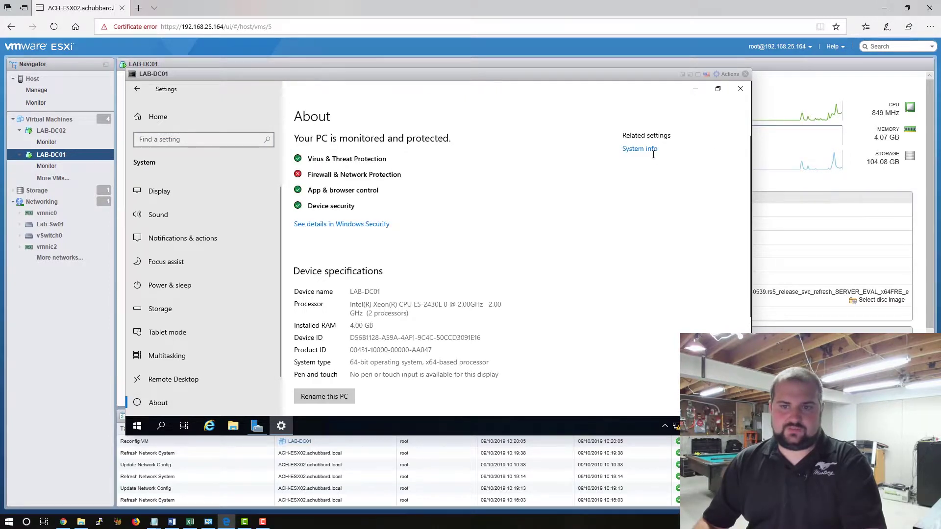
click(648, 150)
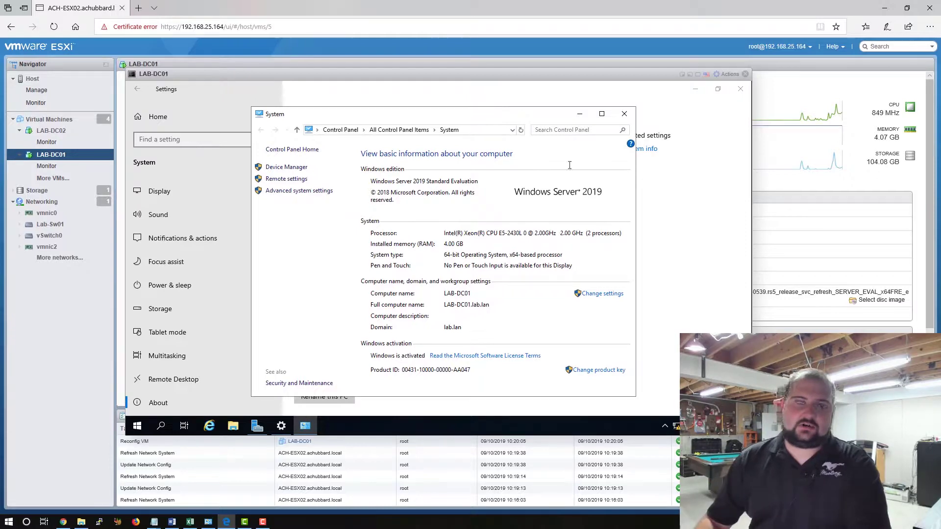
click(624, 113)
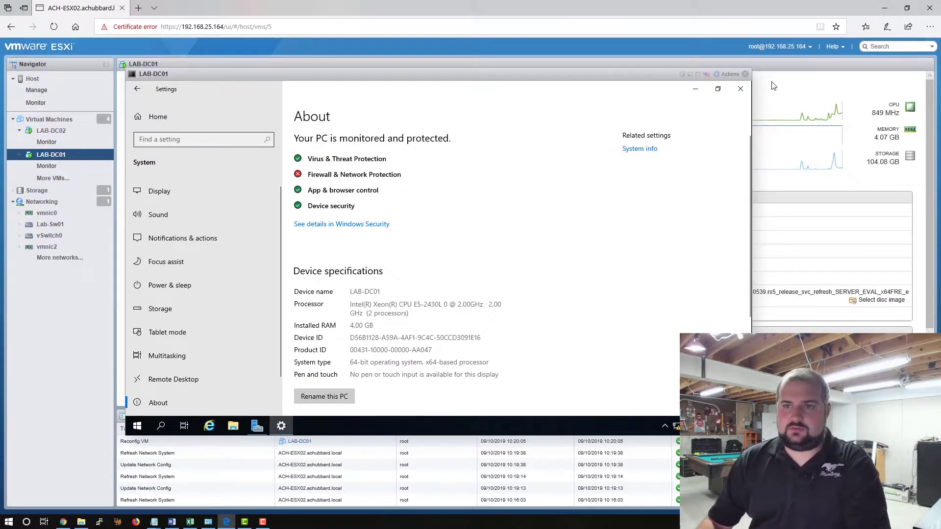
click(740, 89)
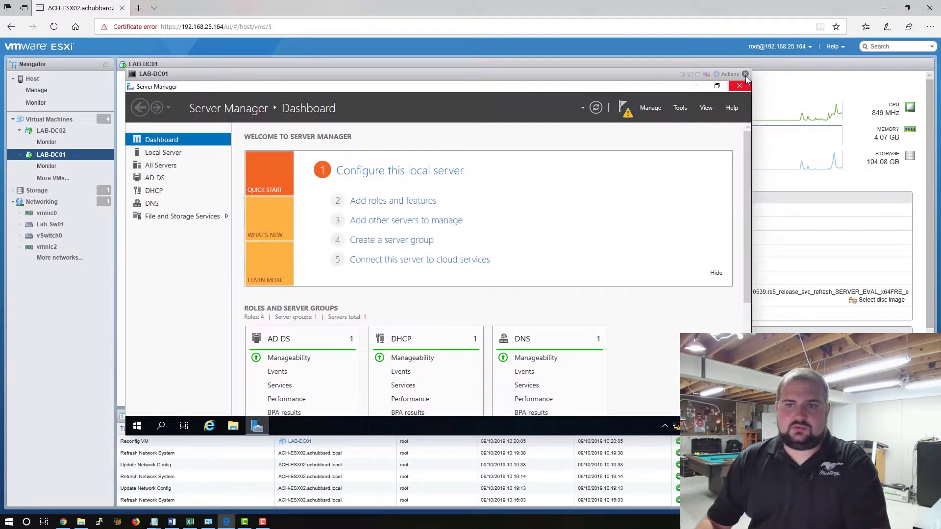
Launch DNS Manager from Tools, maximize it, and open LAB-DC01's lab.lan forward lookup zone.
click(627, 109)
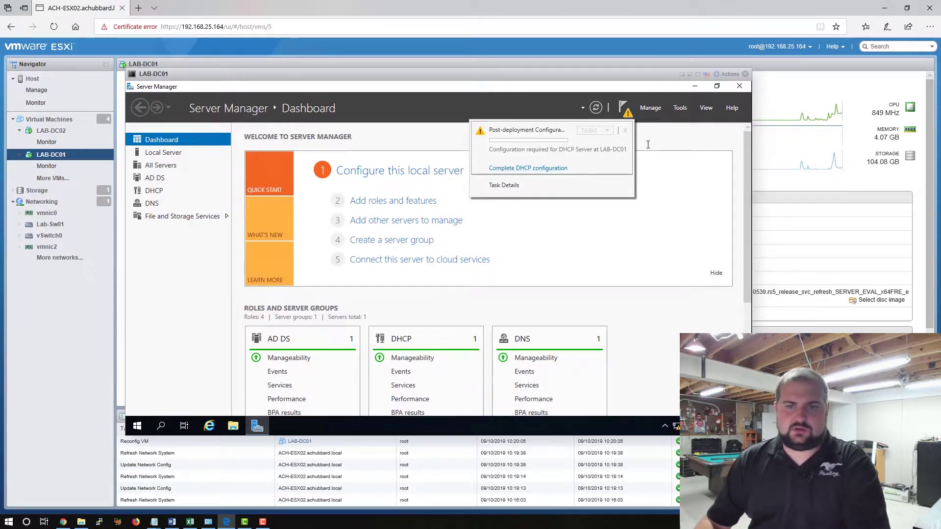
click(679, 107)
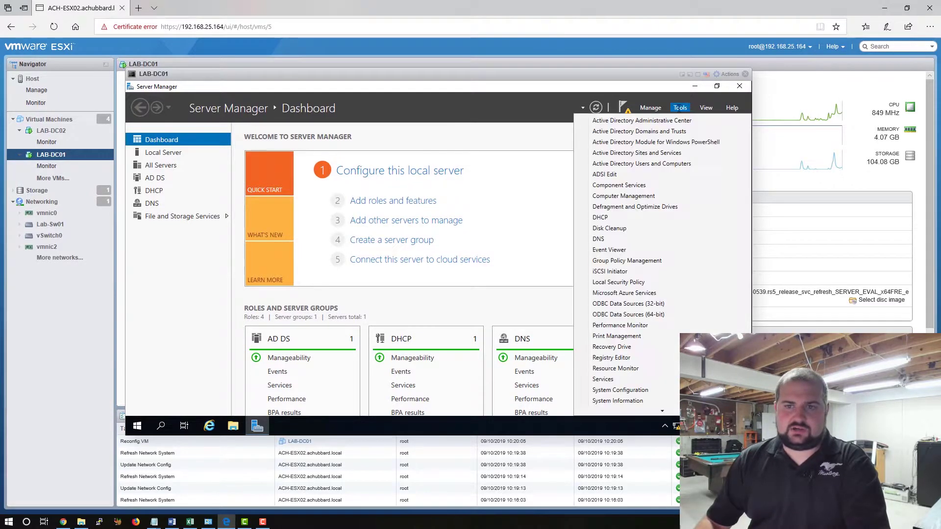
click(603, 239)
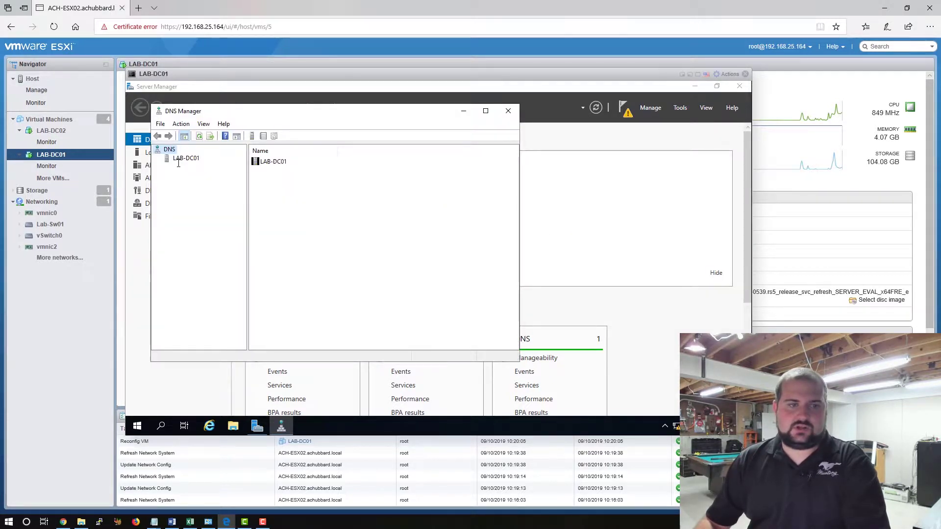
click(179, 159)
right_click(172, 160)
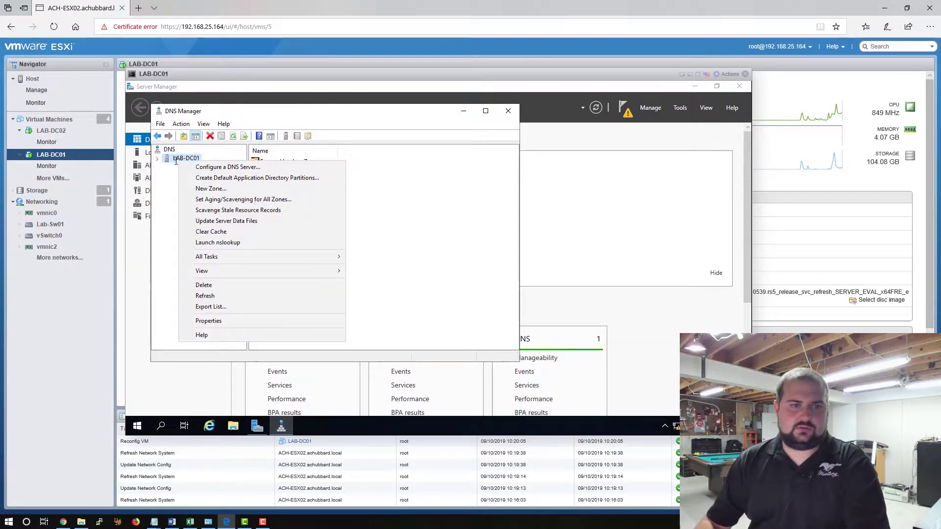
click(158, 160)
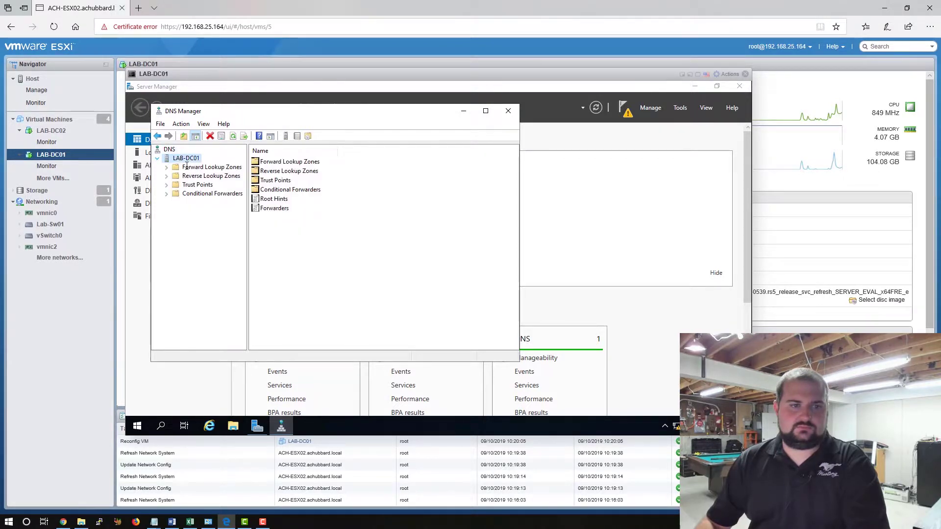
click(487, 110)
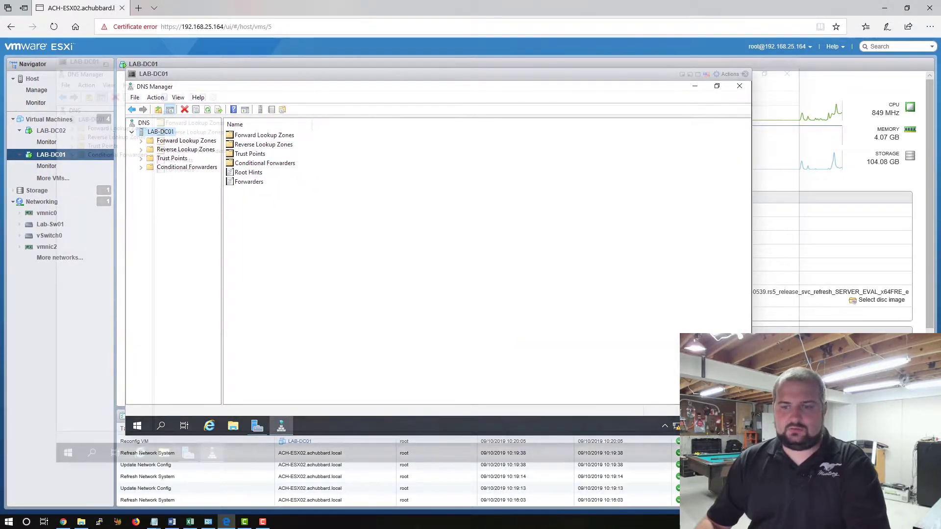
click(74, 129)
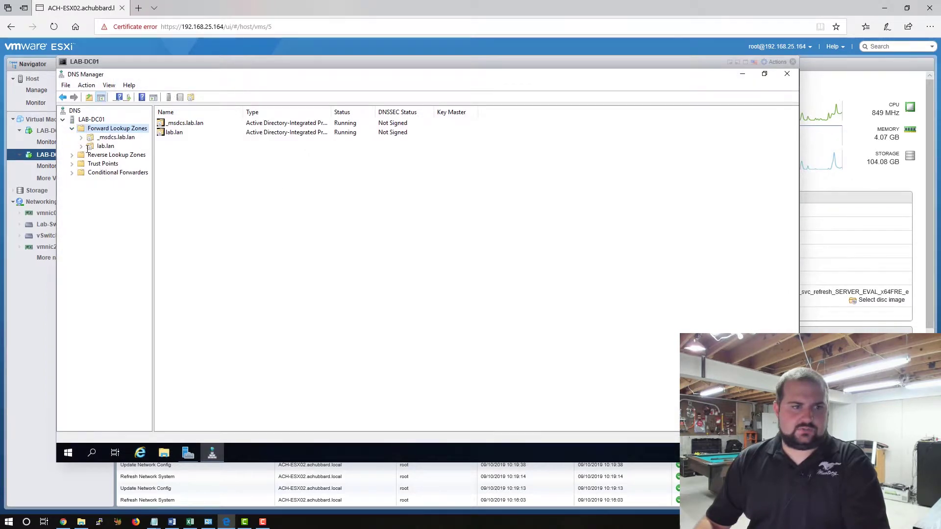
double_click(86, 147)
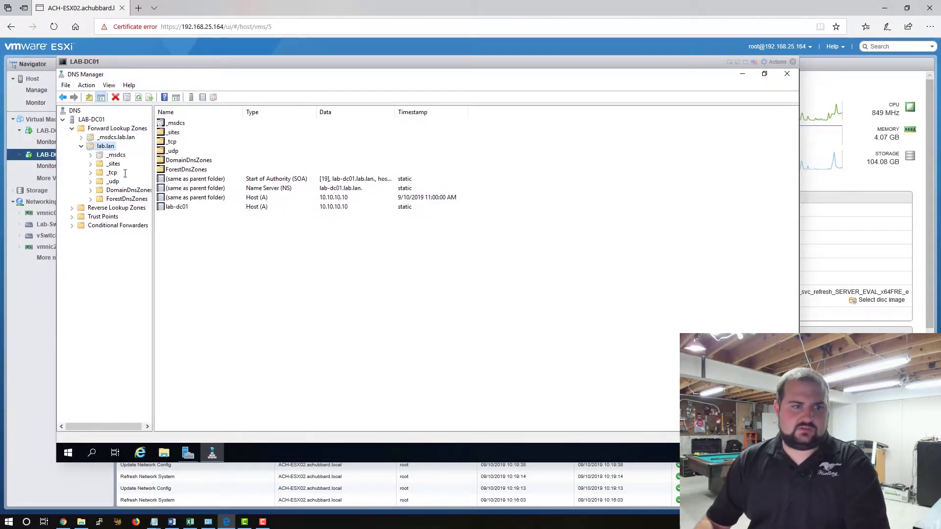
Start a new reverse lookup zone as an AD-integrated primary replicated to all lab.lan DNS servers, IPv4.
click(73, 207)
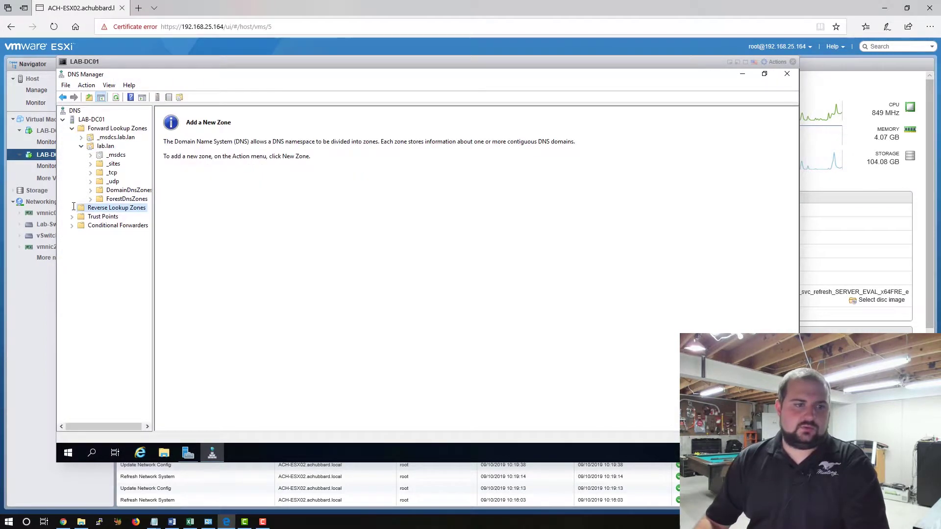
right_click(105, 209)
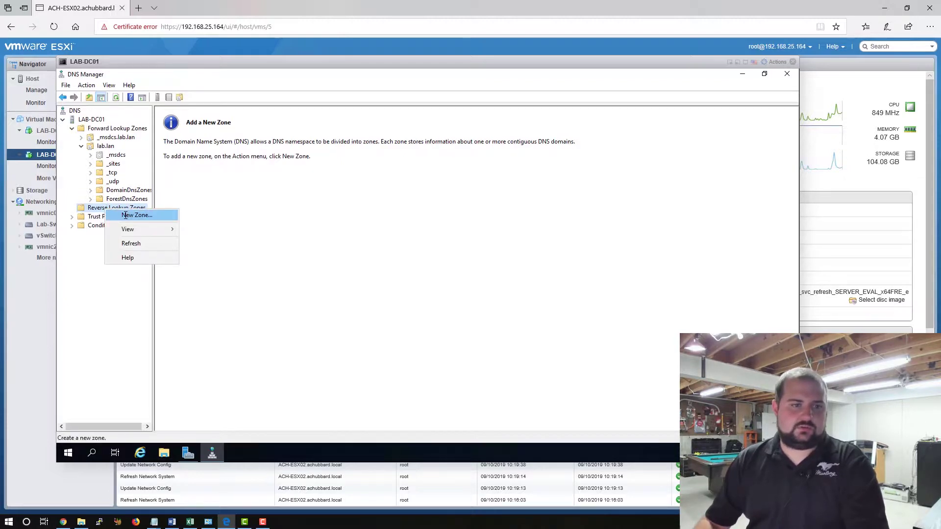
click(125, 214)
drag(230, 73, 346, 83)
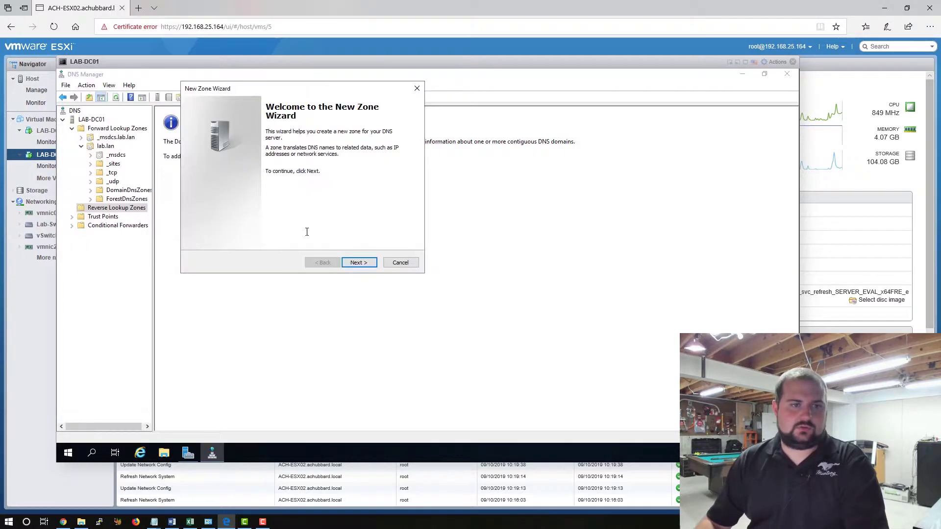
click(367, 260)
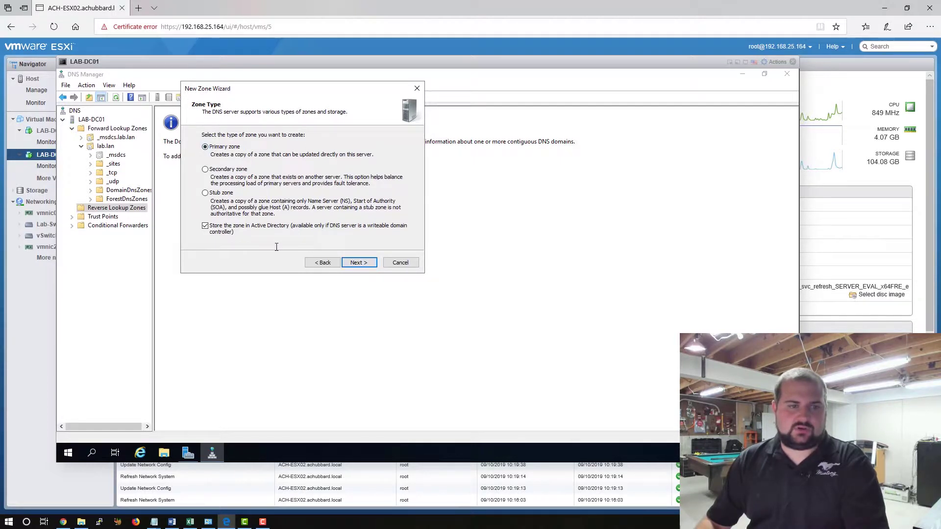
click(354, 264)
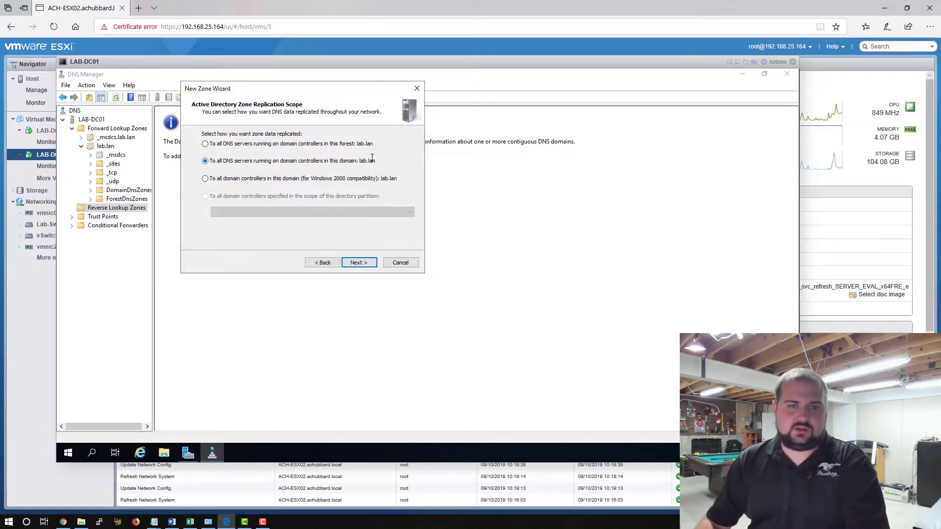
click(374, 264)
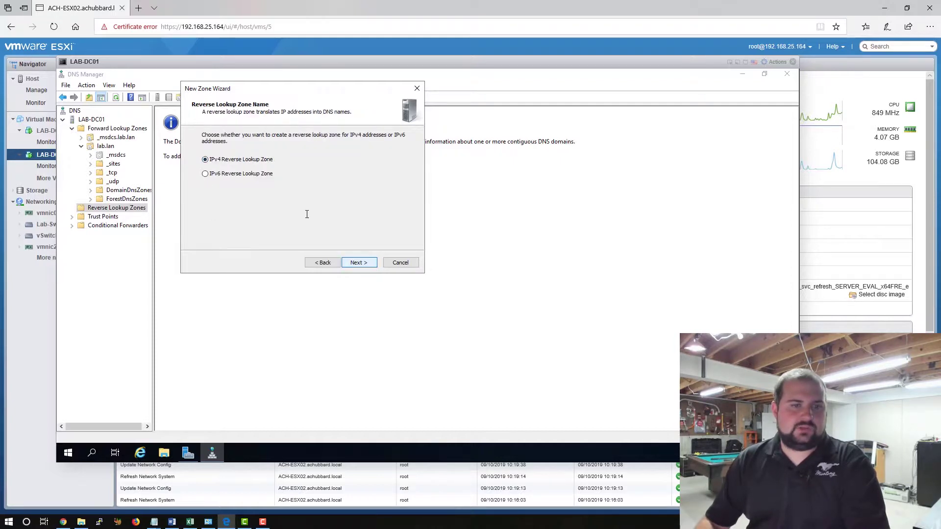
click(367, 264)
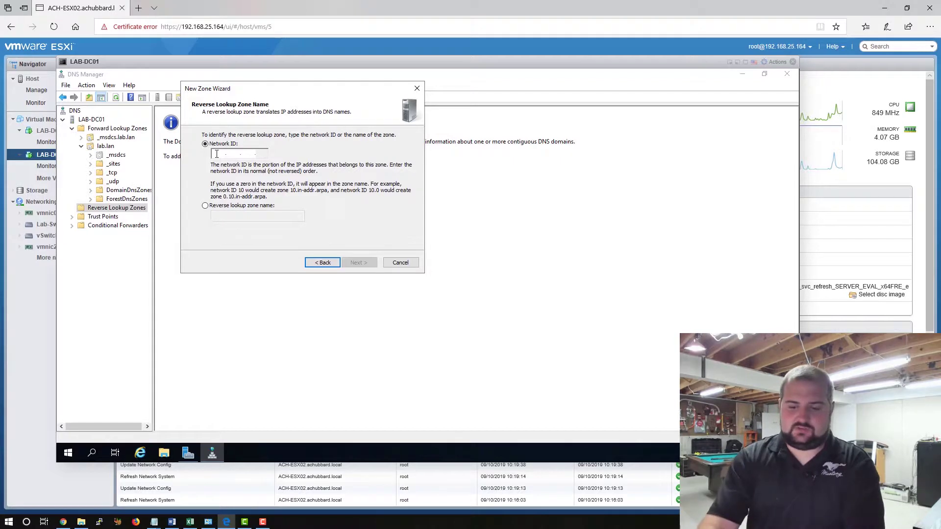
Enter network ID 10.10.10, keep secure-only dynamic updates, finish, and view the zone's records.
text(10.10.10.)
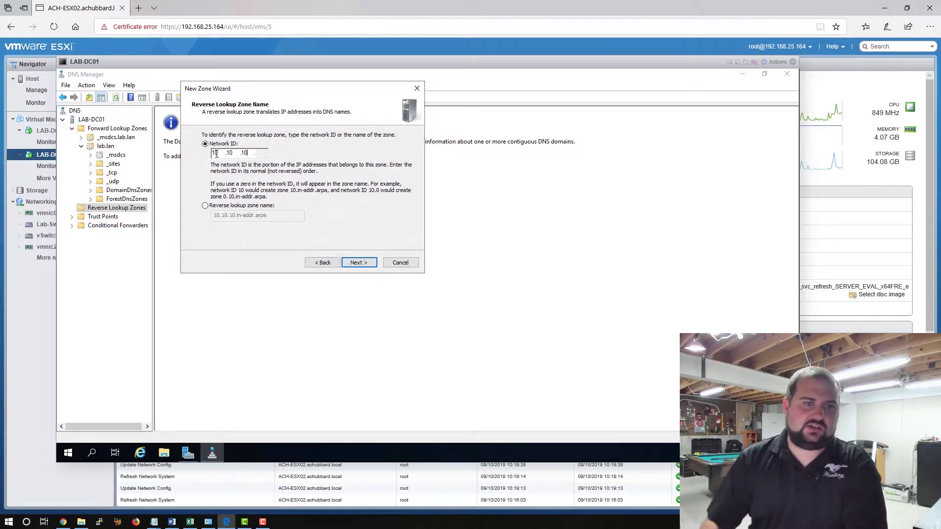
click(364, 266)
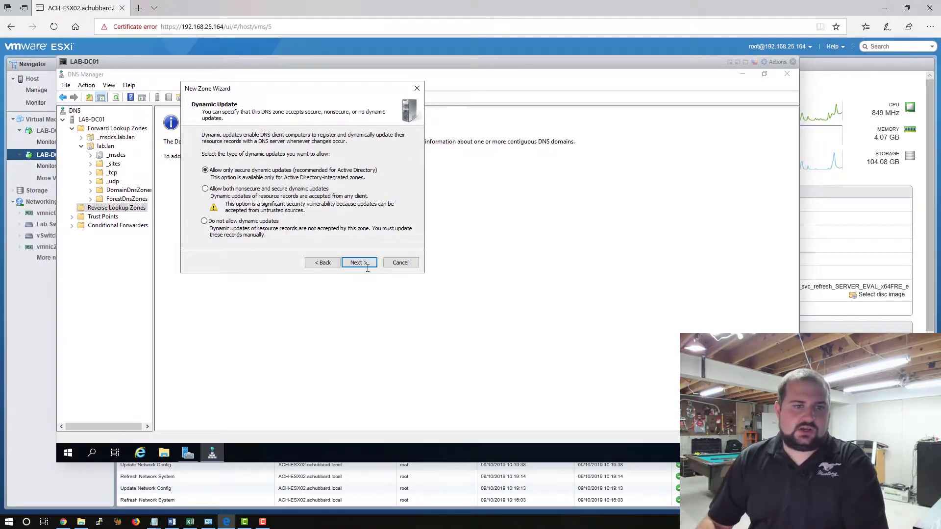
click(359, 264)
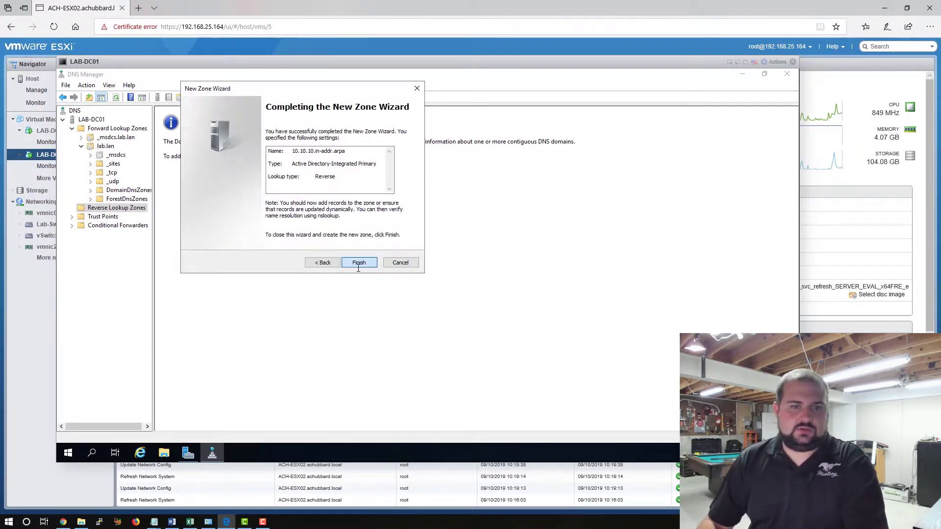
click(358, 263)
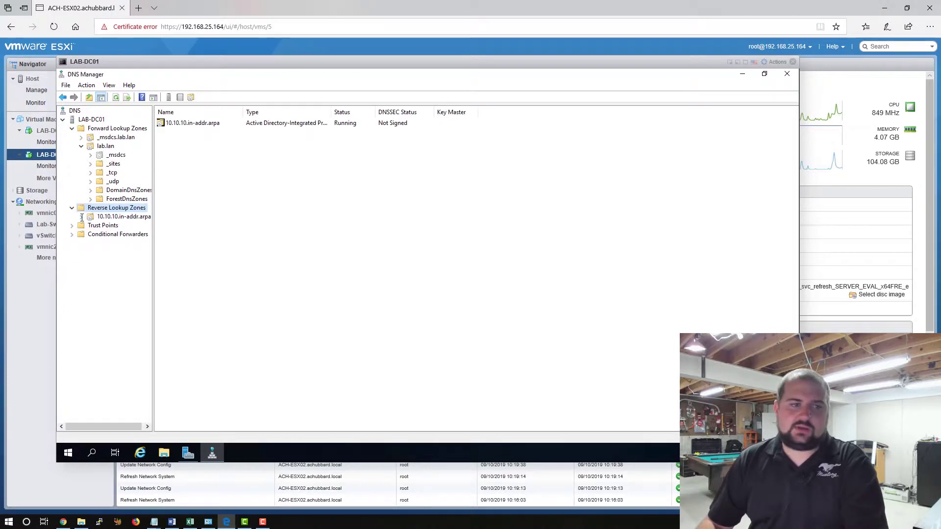
click(120, 217)
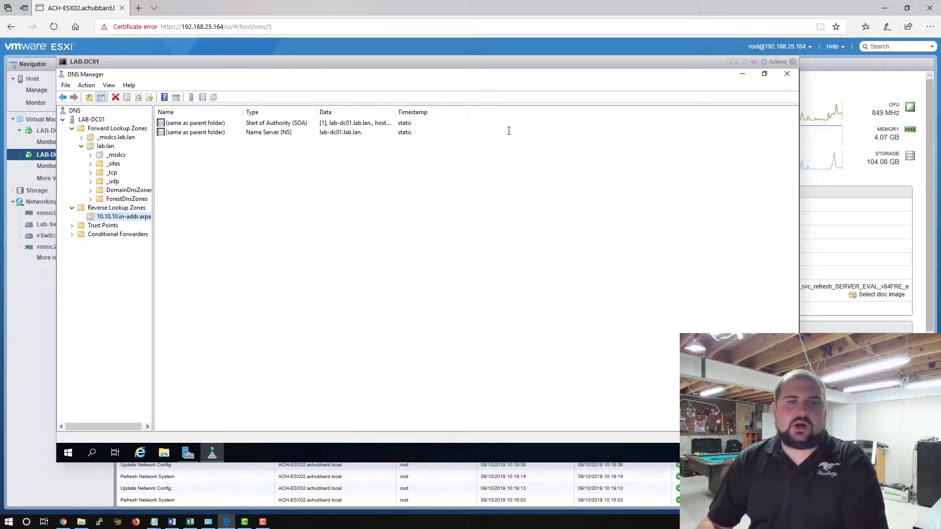
Close DNS Manager and LAB-DC01's console, then open LAB-DC02's browser console.
click(787, 74)
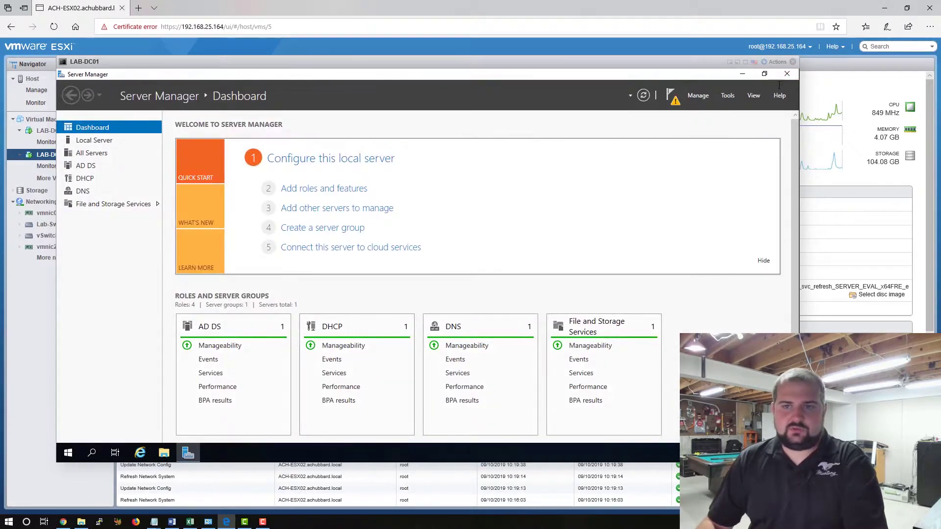
click(792, 62)
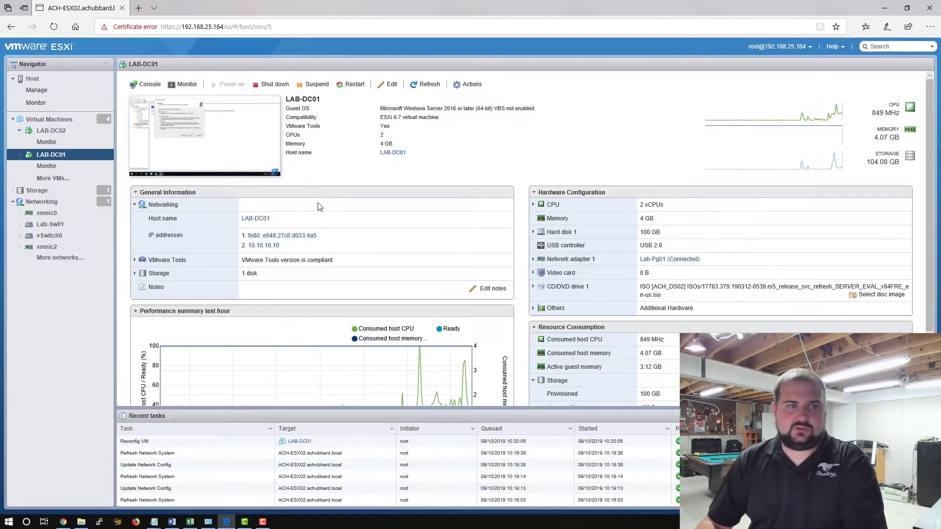
click(58, 135)
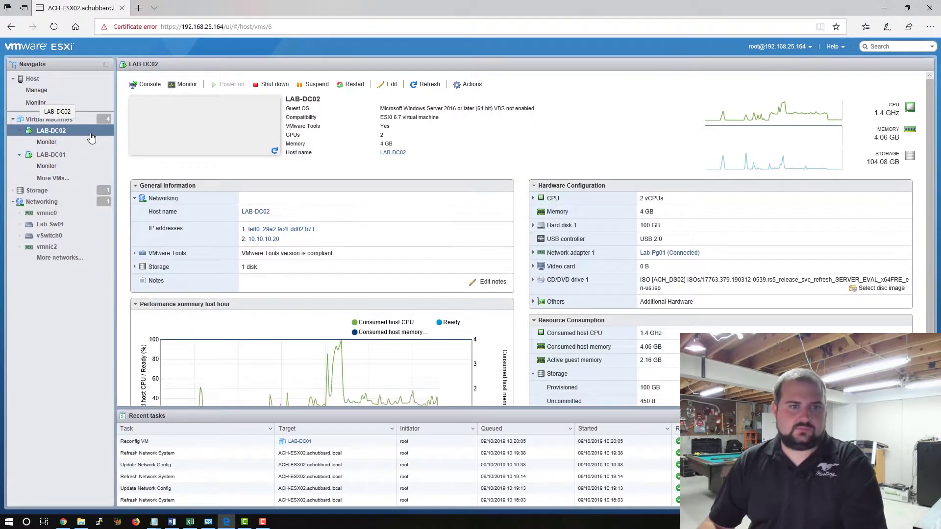
click(154, 91)
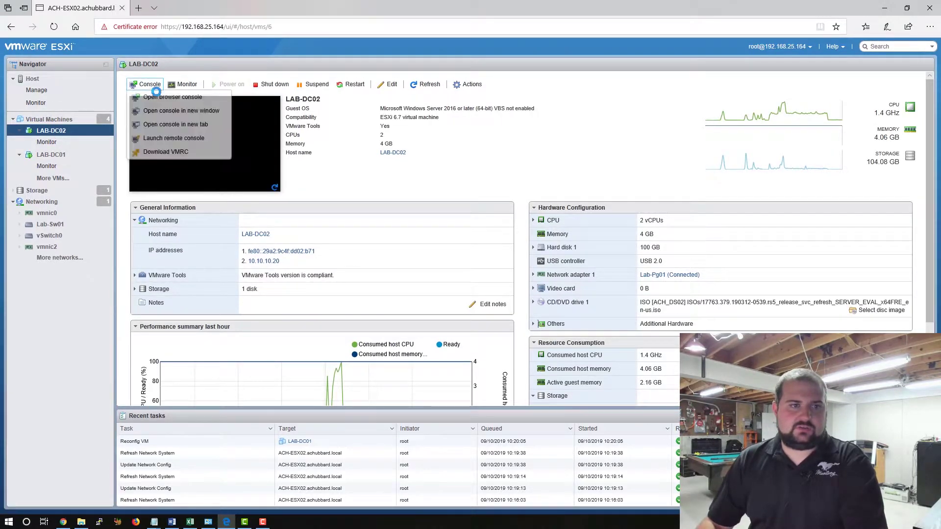
click(162, 97)
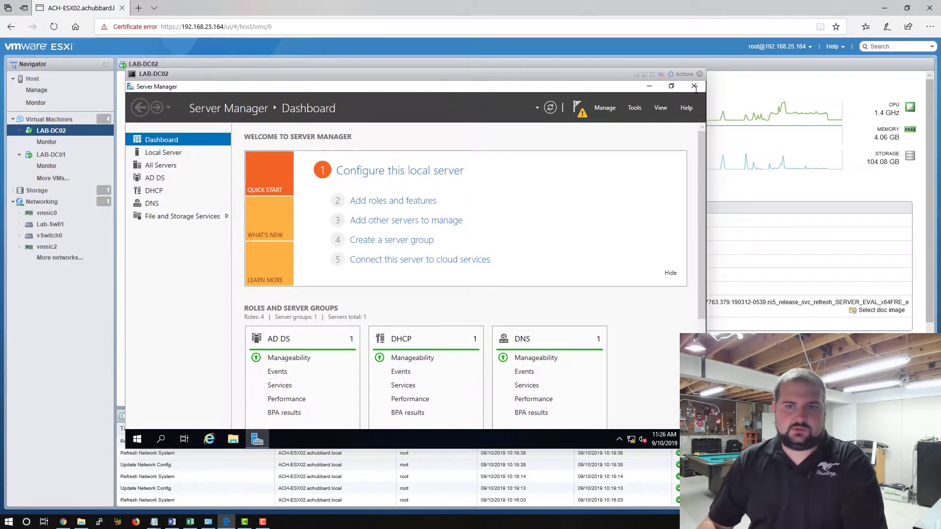
click(607, 107)
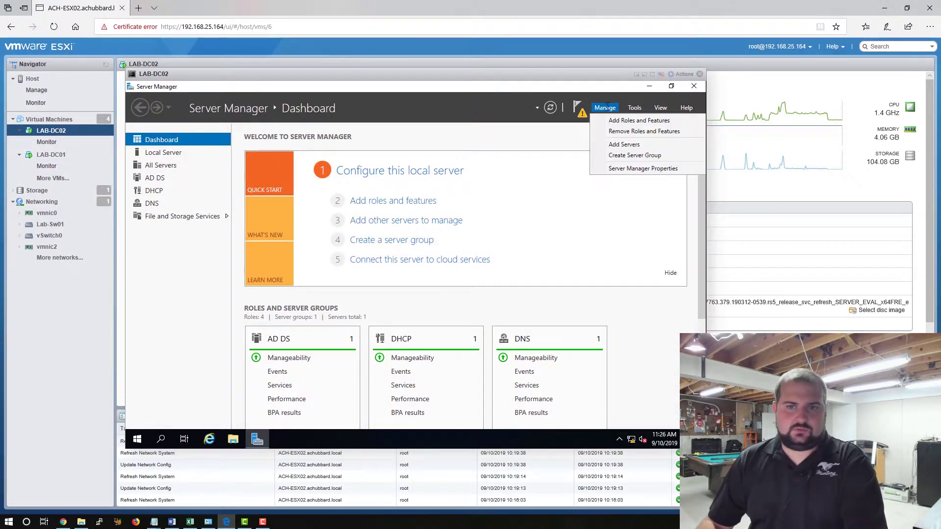
Start promoting LAB-DC02 to a domain controller for the existing domain lab.lan.
click(578, 109)
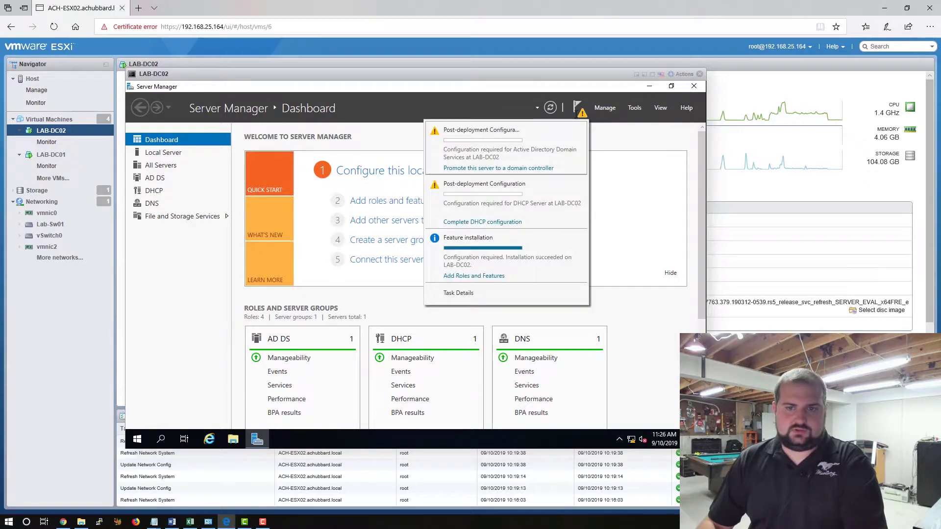
click(525, 167)
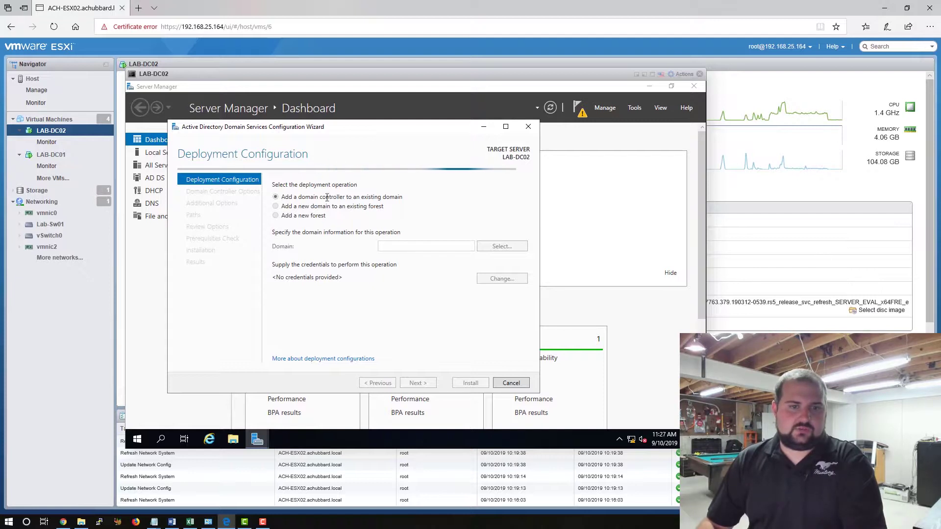
click(423, 246)
text(lab.lan)
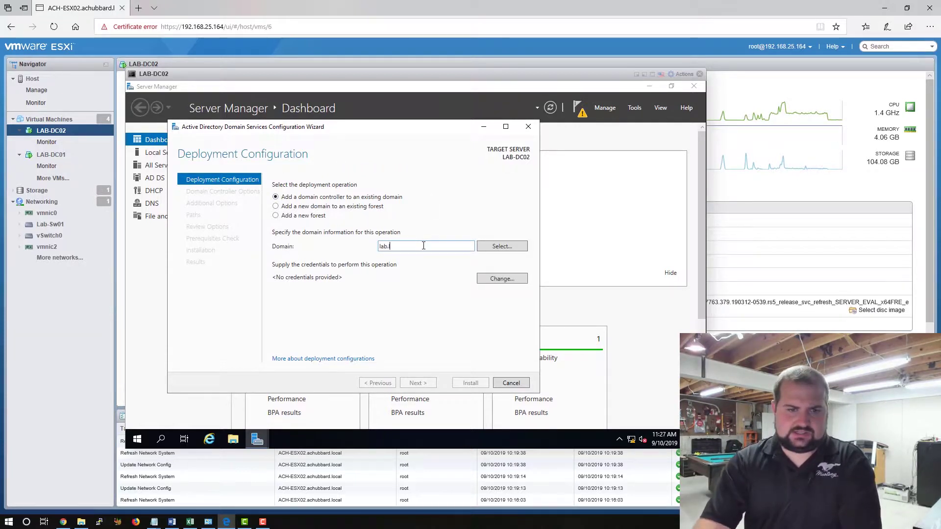
Supply the domain administrator's credentials for the deployment and continue to Domain Controller Options.
click(505, 280)
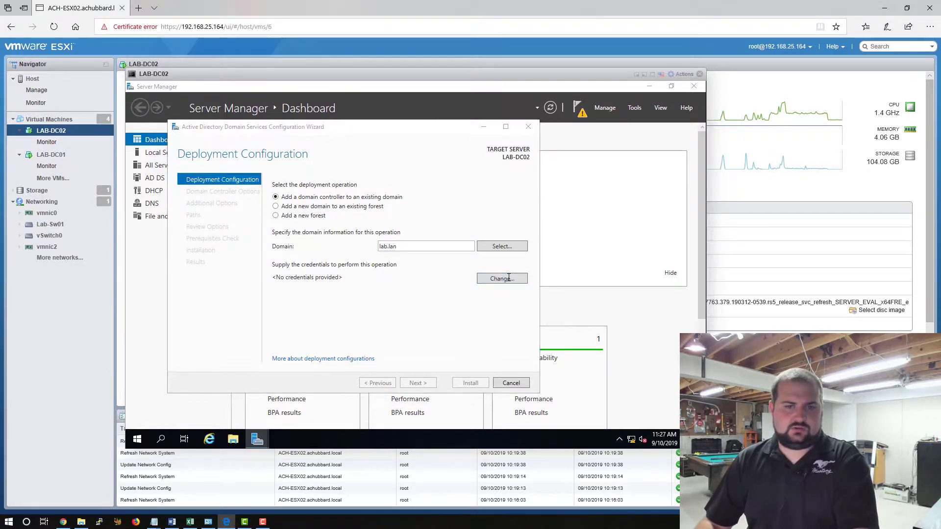
text(Administrator)
key(Tab)
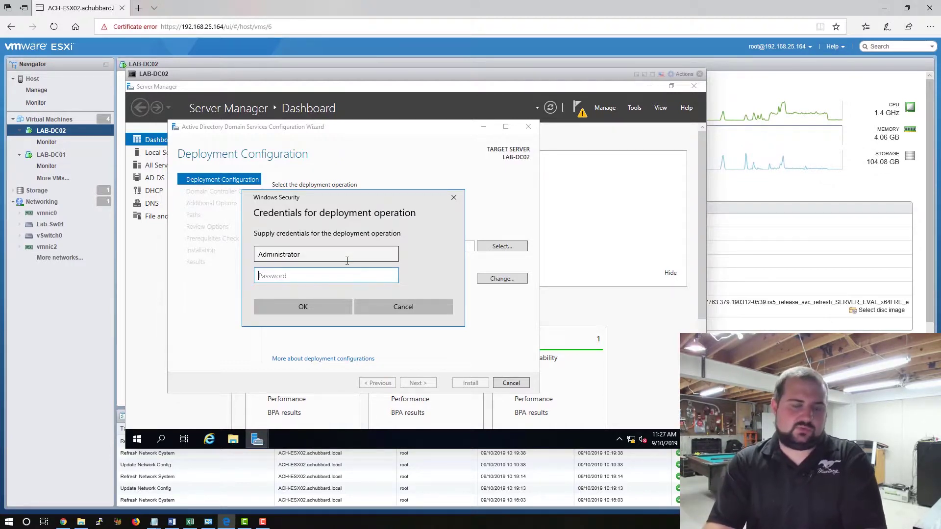
text(**********)
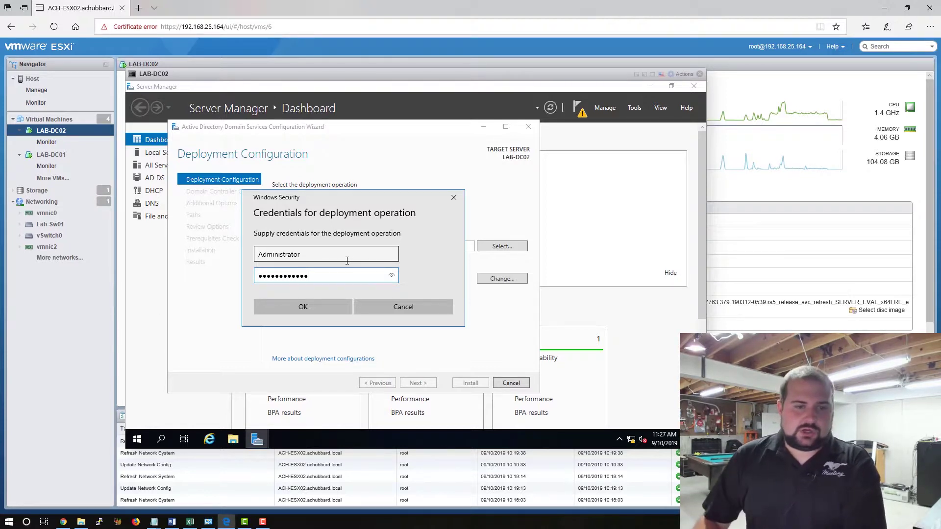
click(325, 313)
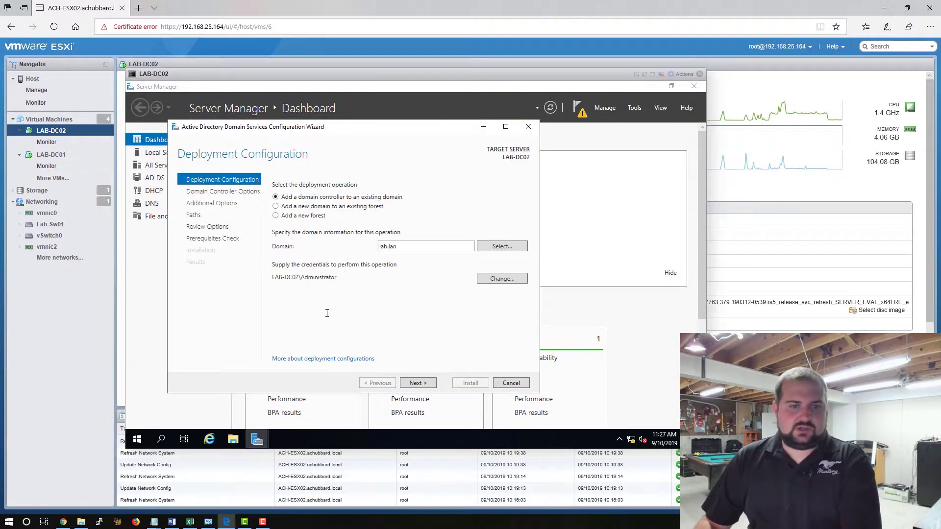
click(518, 281)
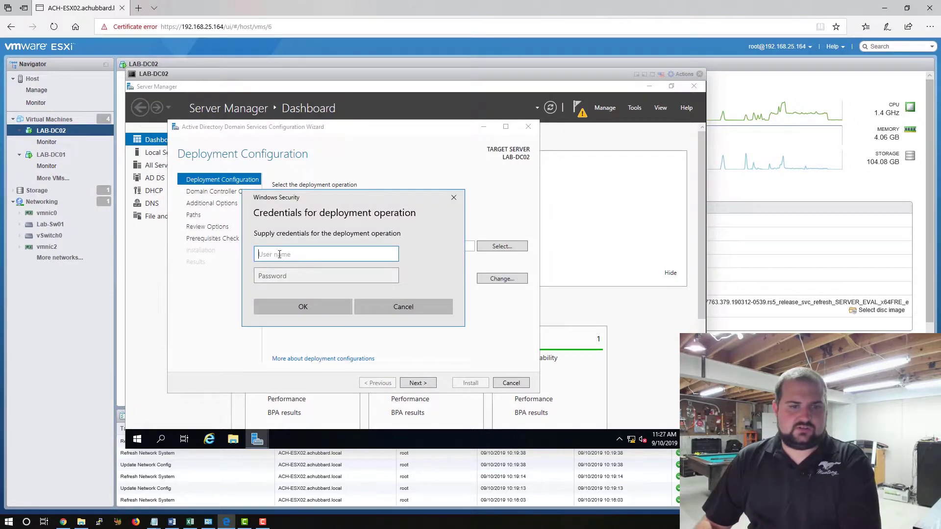
text(la)
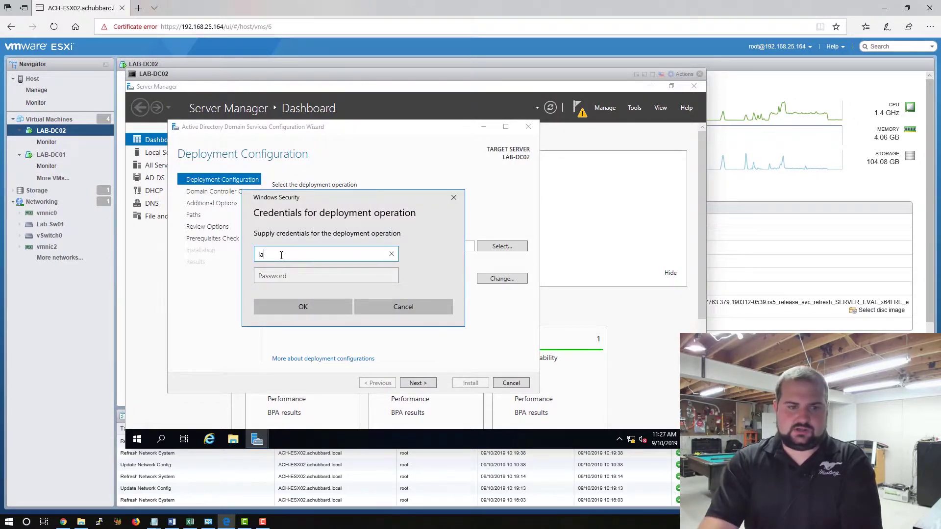
text(n\administrator)
key(Tab)
text(Password1)
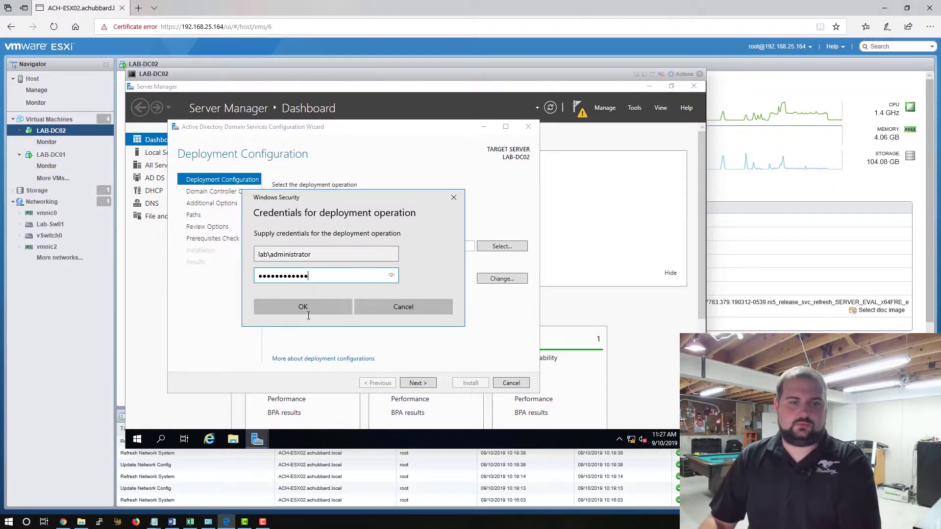
click(305, 306)
click(417, 384)
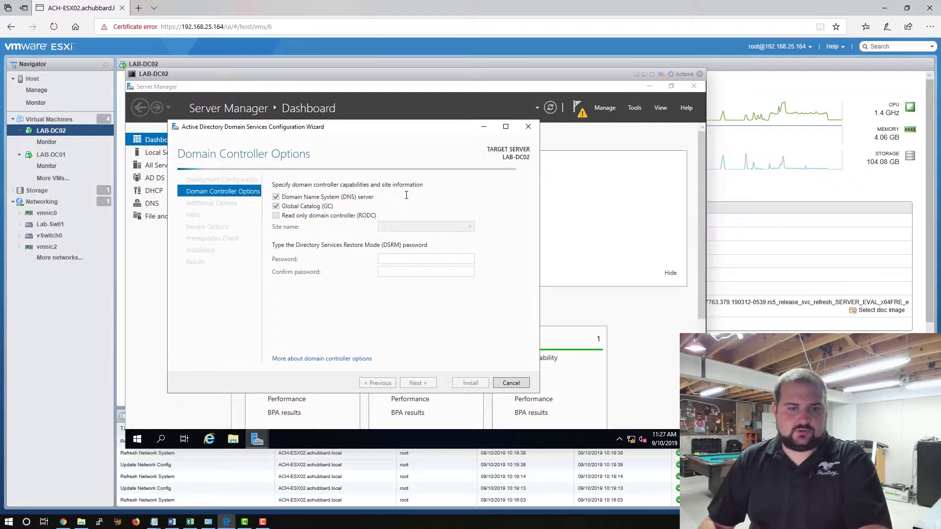
Enter and confirm the DSRM password for LAB-DC02, then continue to DNS Options.
click(398, 260)
text(Password123!)
key(Tab)
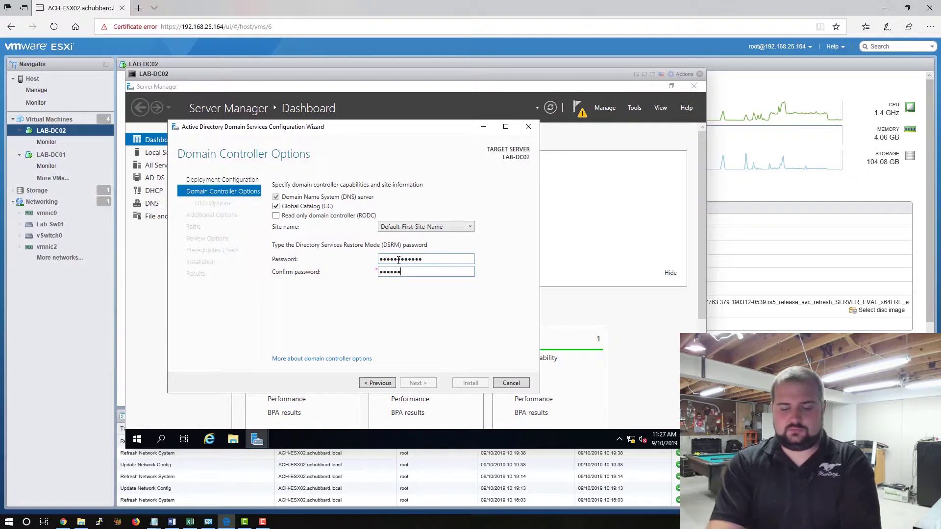
text(Password123!)
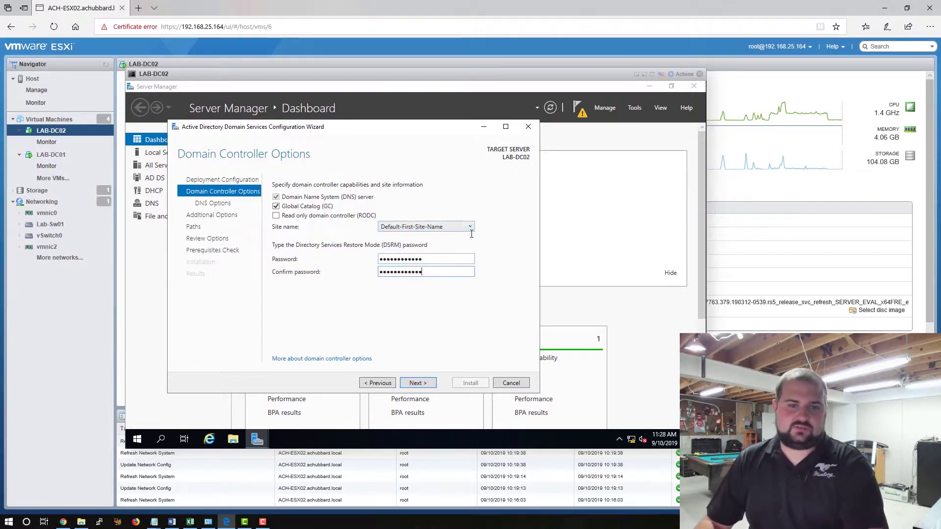
click(418, 383)
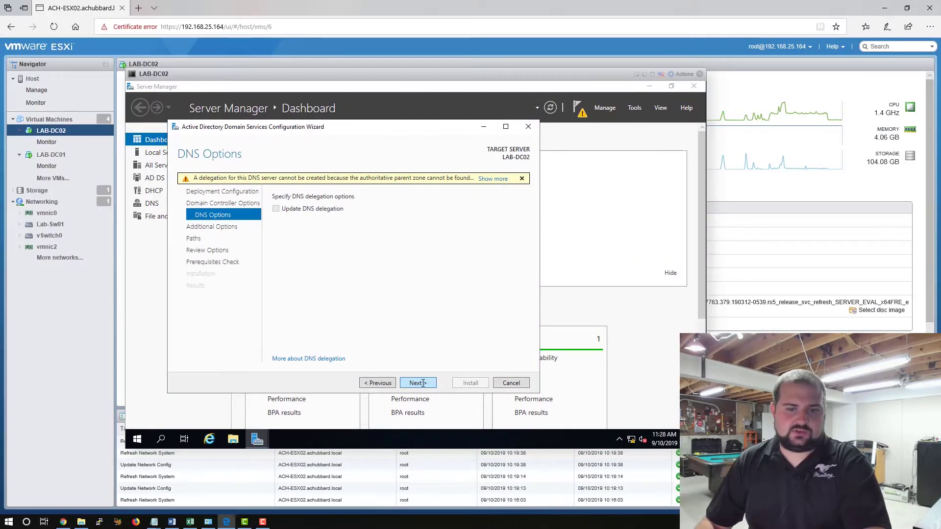
Skip DNS delegation, replicate from any domain controller, and accept the default database and log paths.
click(266, 382)
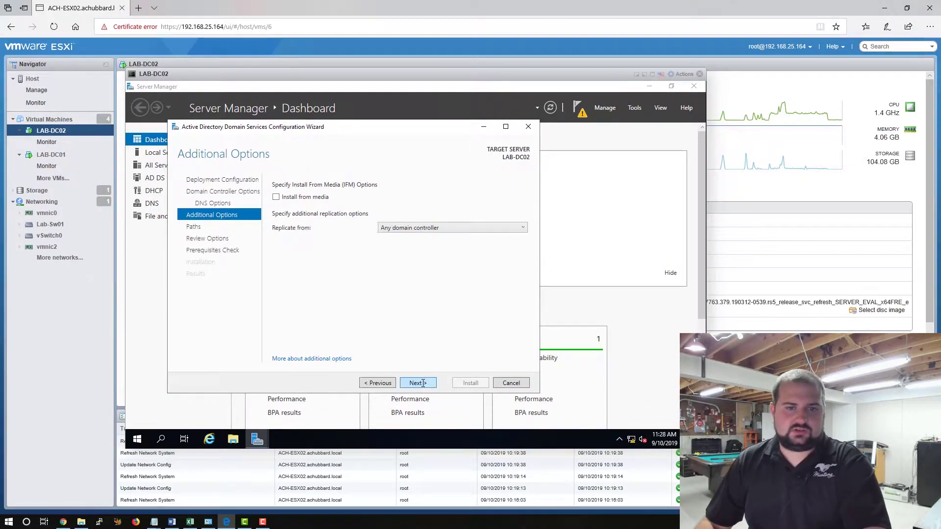
click(433, 228)
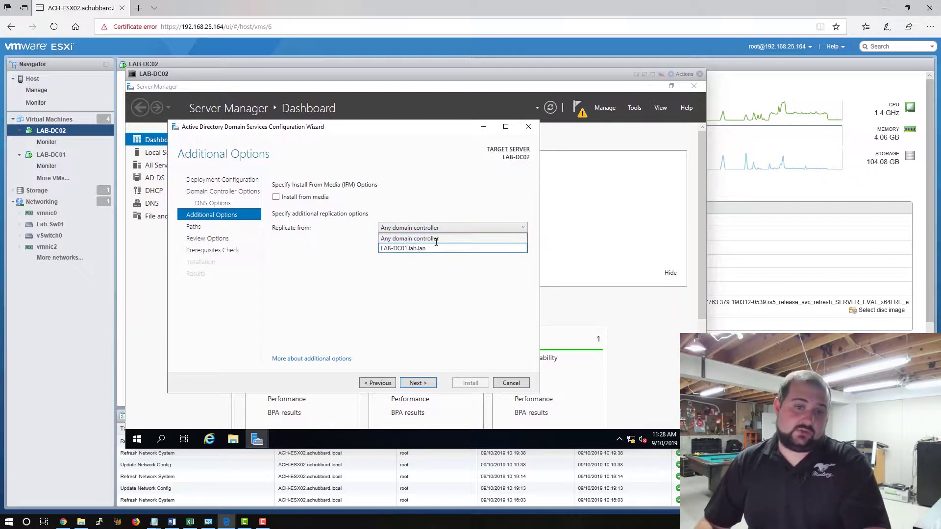
click(441, 239)
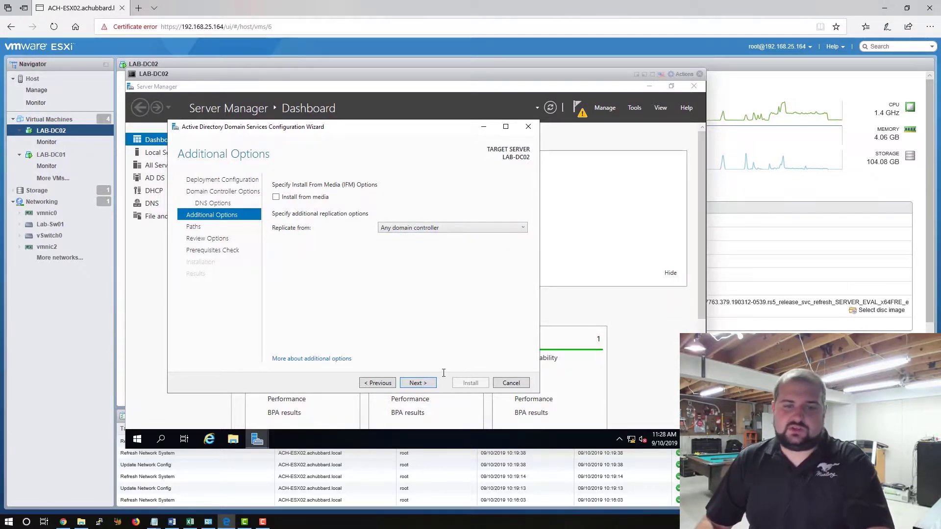
click(425, 383)
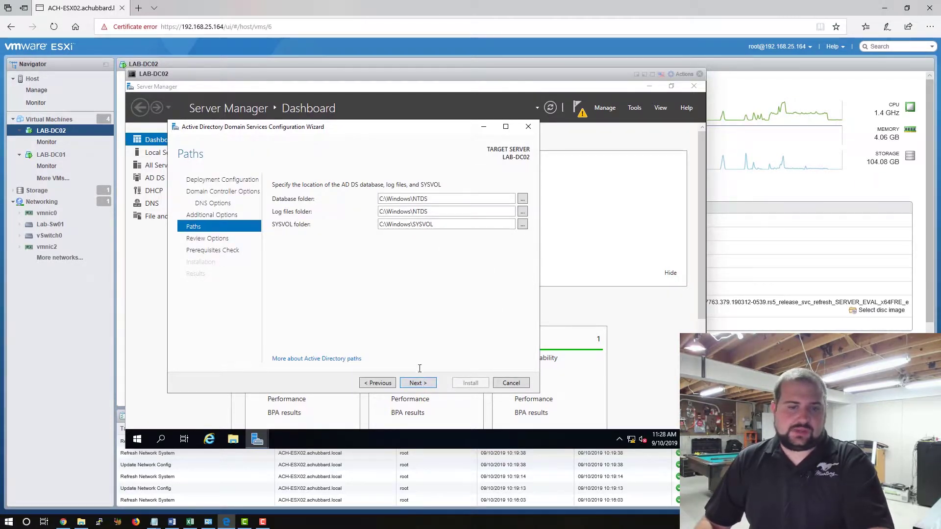
click(424, 383)
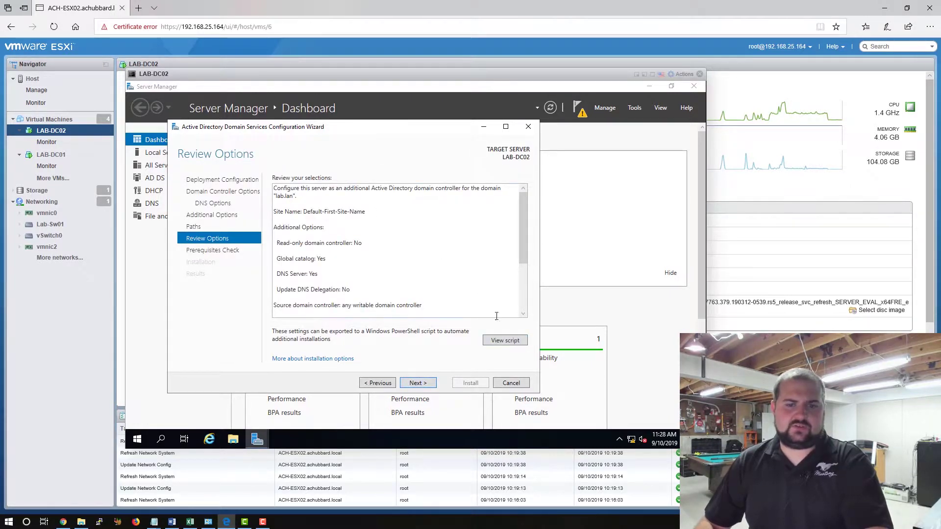
View and close the exported deployment PowerShell script, then run the prerequisites check.
click(511, 342)
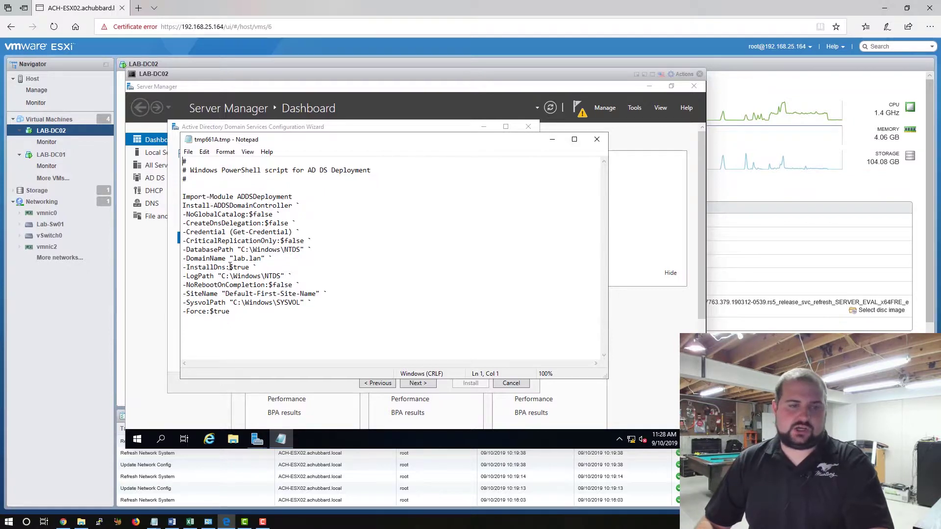
click(596, 140)
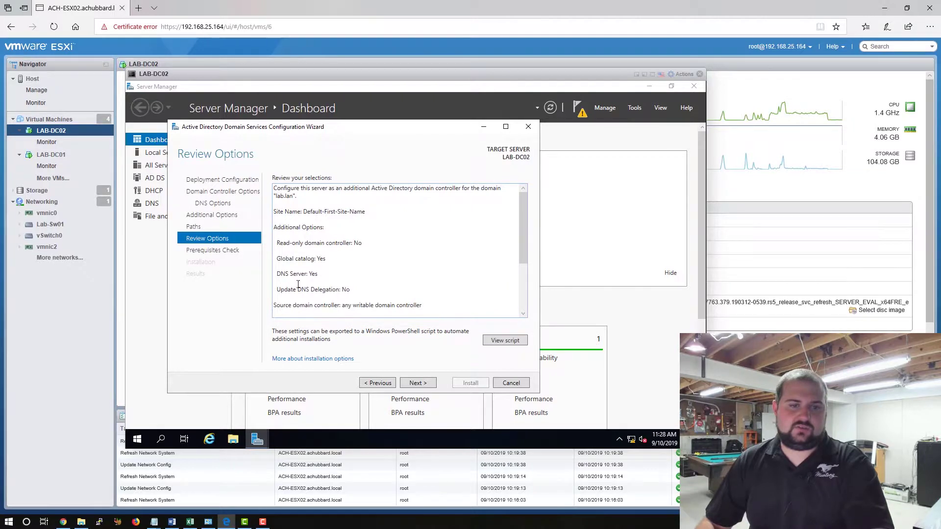
click(417, 383)
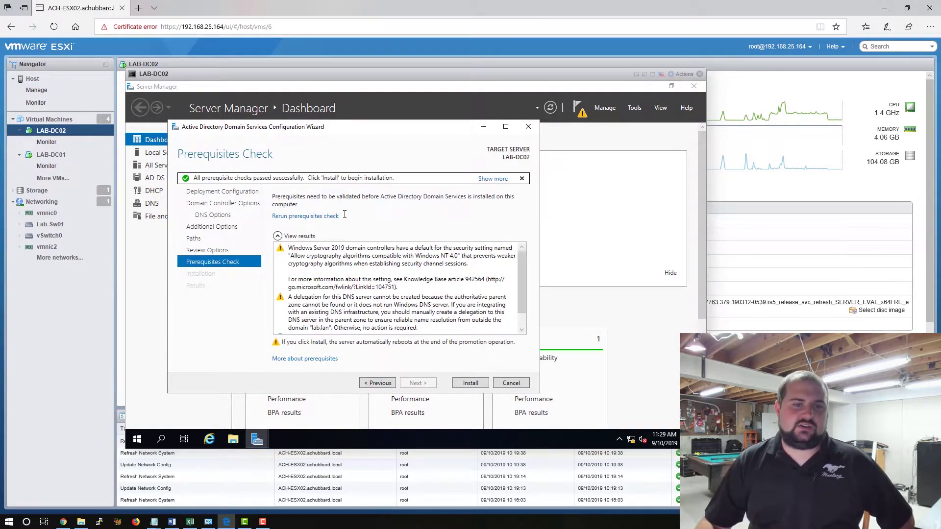
Confirm the prerequisite results passed and install AD DS to promote LAB-DC02.
scroll(525, 296, down, 1)
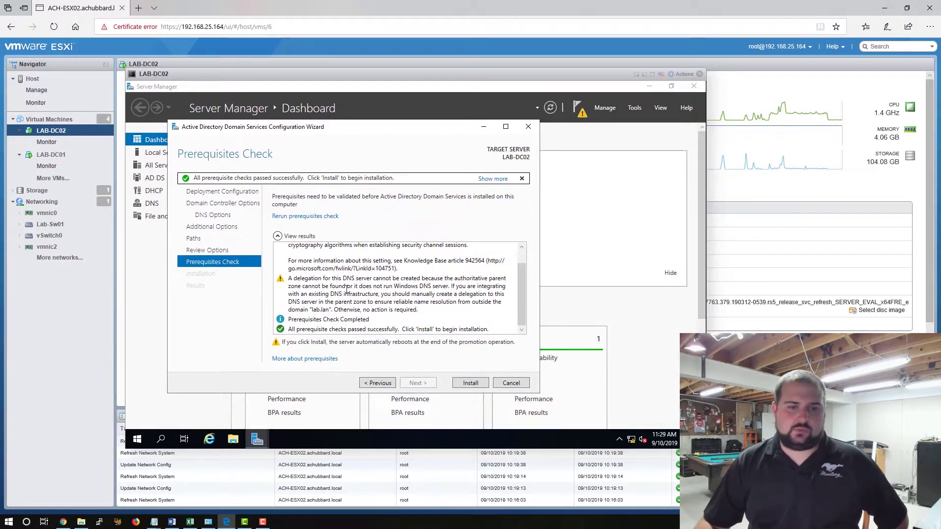
click(470, 383)
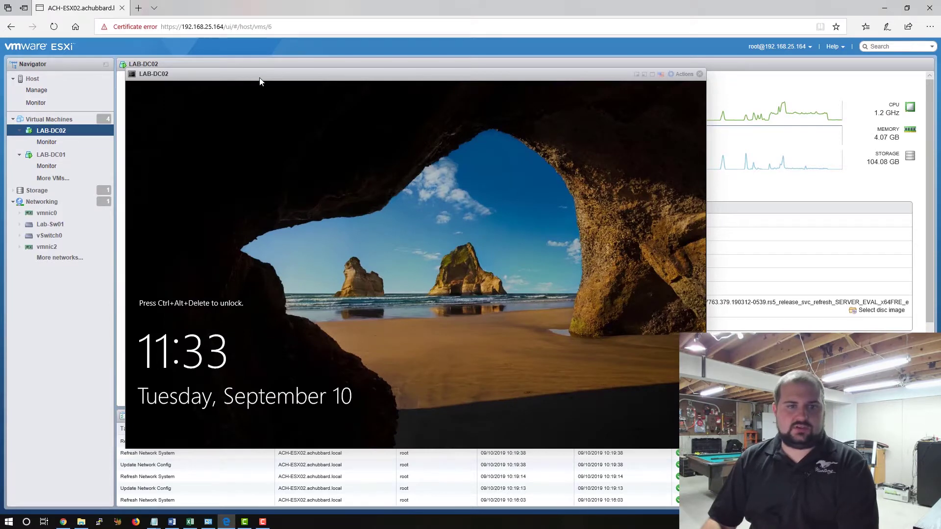
Send Ctrl-Alt-Delete to LAB-DC02 and sign in as LAB\Administrator with the account password.
right_click(228, 108)
mouse_move(211, 162)
mouse_move(283, 193)
click(378, 194)
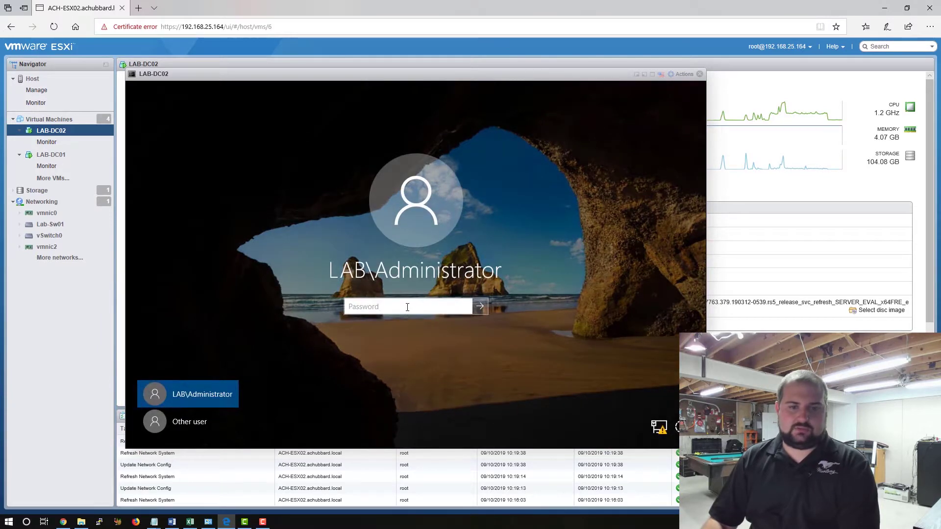
text(•••••••••••••)
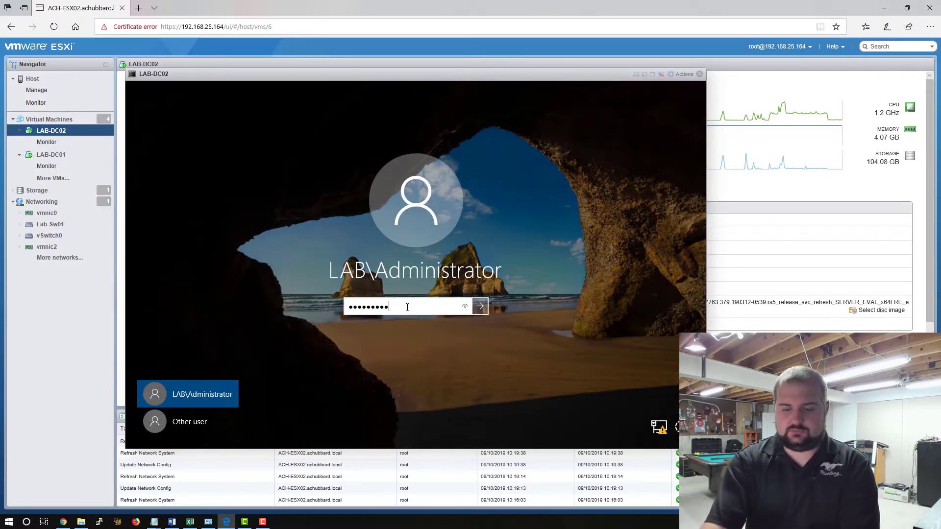
key(Return)
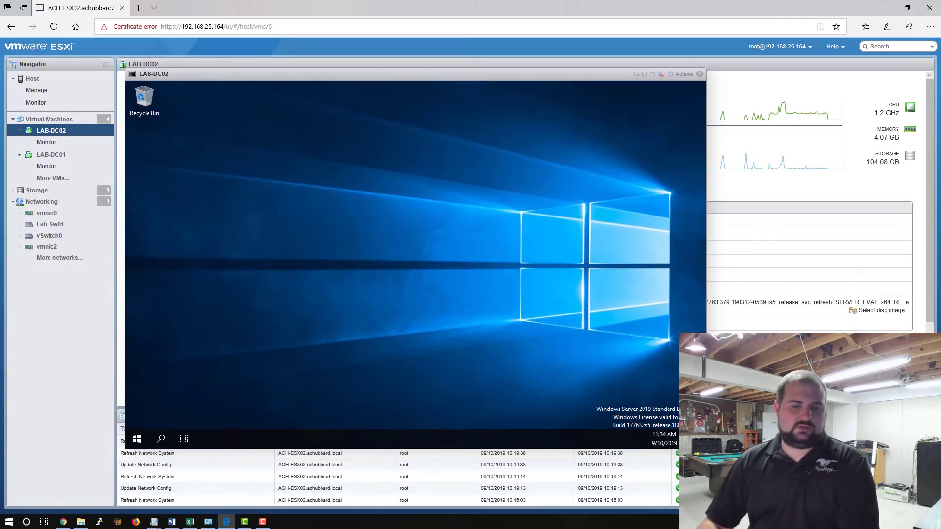
click(137, 438)
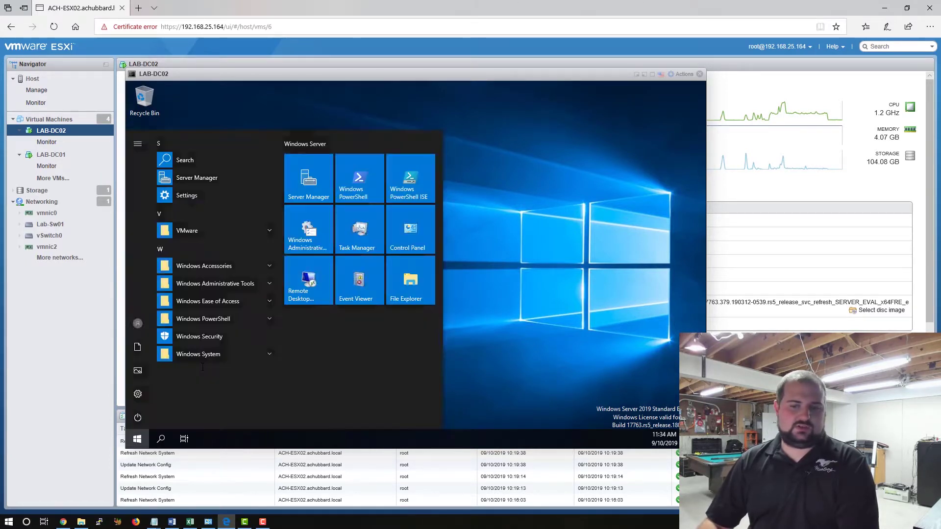
click(138, 394)
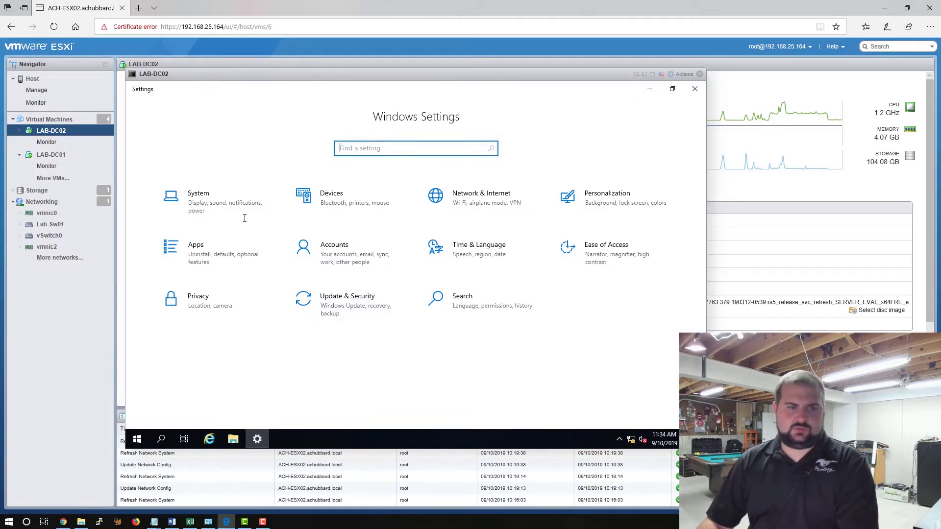
click(234, 211)
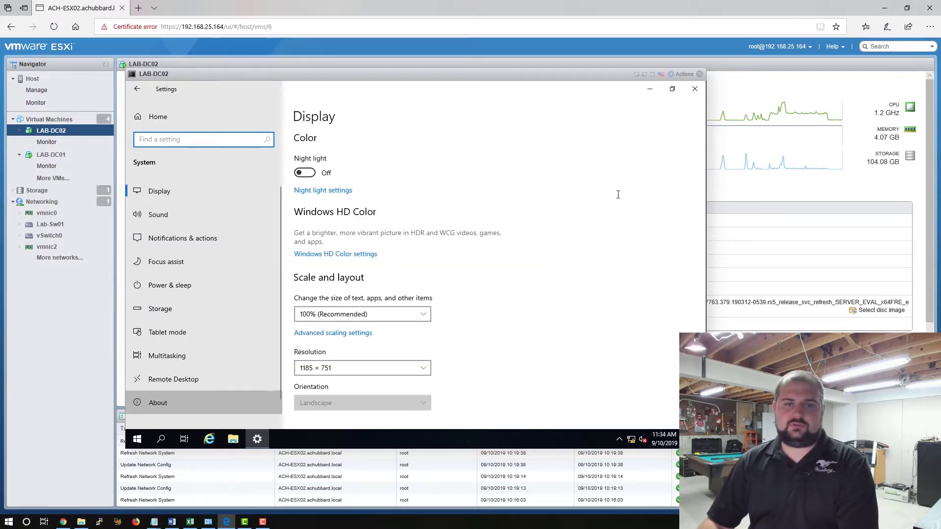
click(610, 148)
click(610, 149)
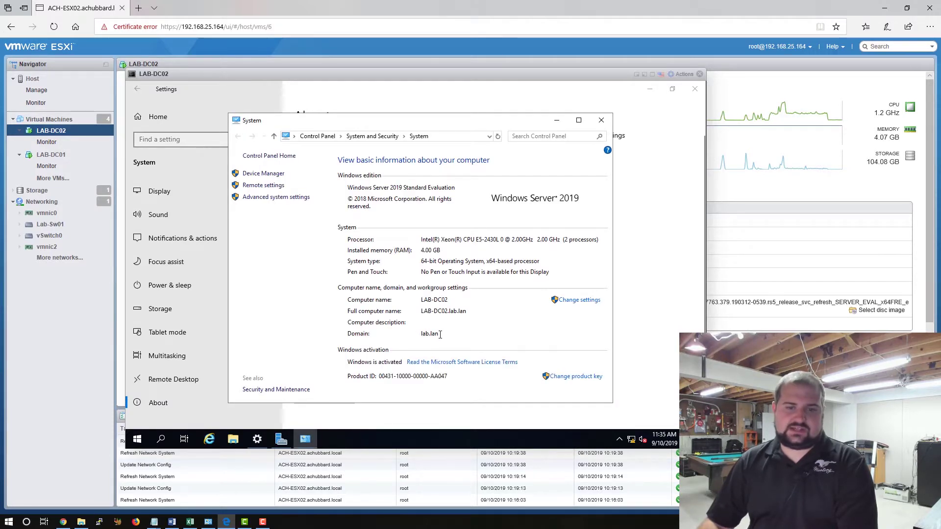
click(157, 404)
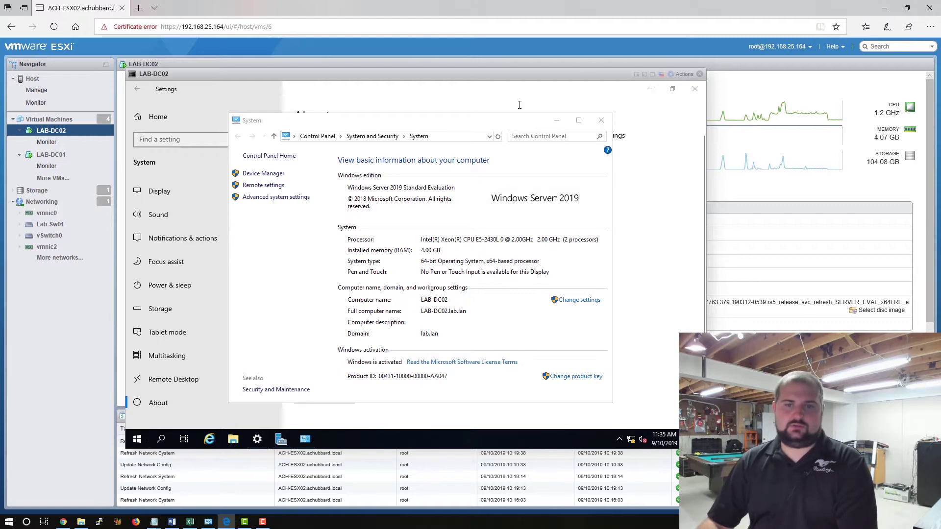
click(601, 120)
click(695, 89)
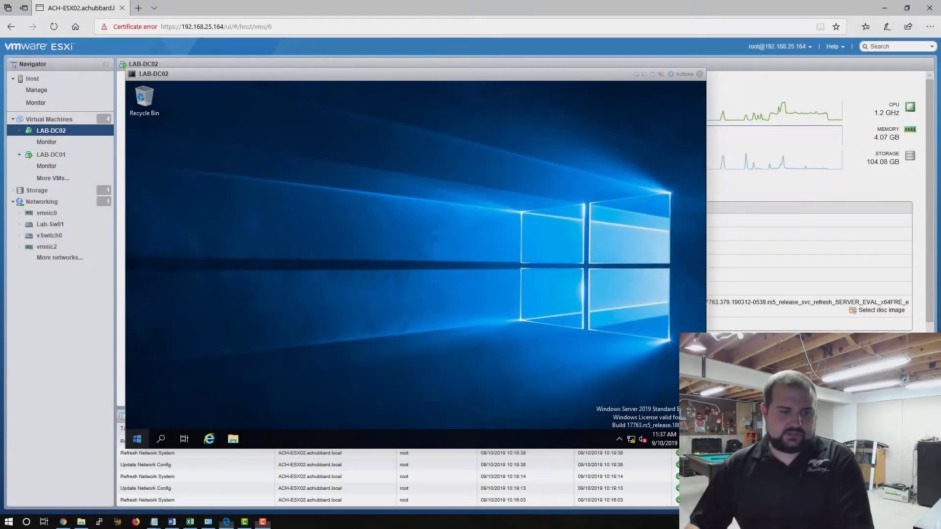
Launch PowerShell with administrator rights from the Run dialog.
right_click(137, 439)
click(166, 395)
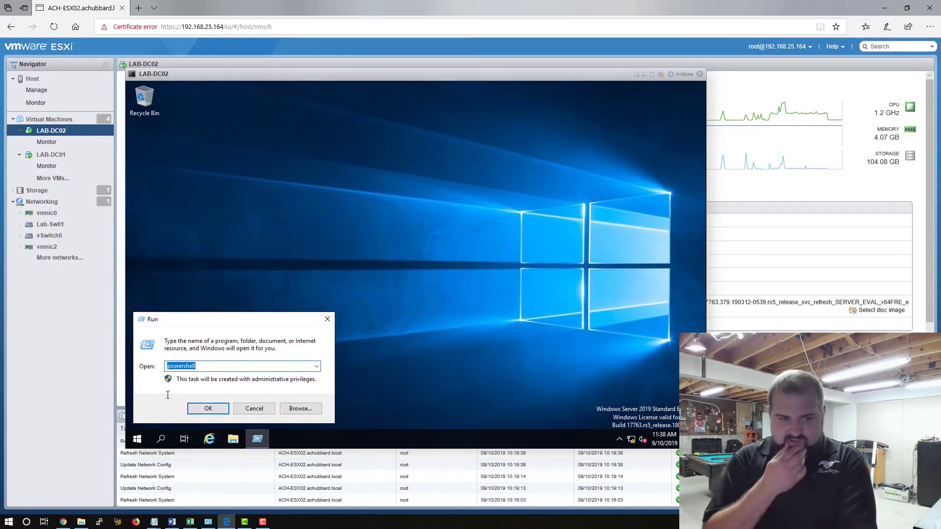
key(Return)
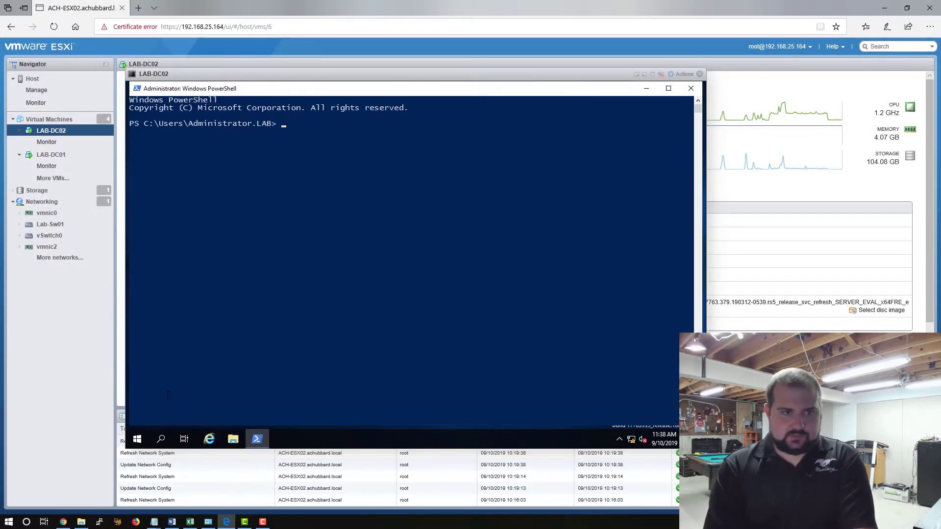
Change to the C:\ root and run repadmin /showrepl to check replication status.
text(cd\)
key(Return)
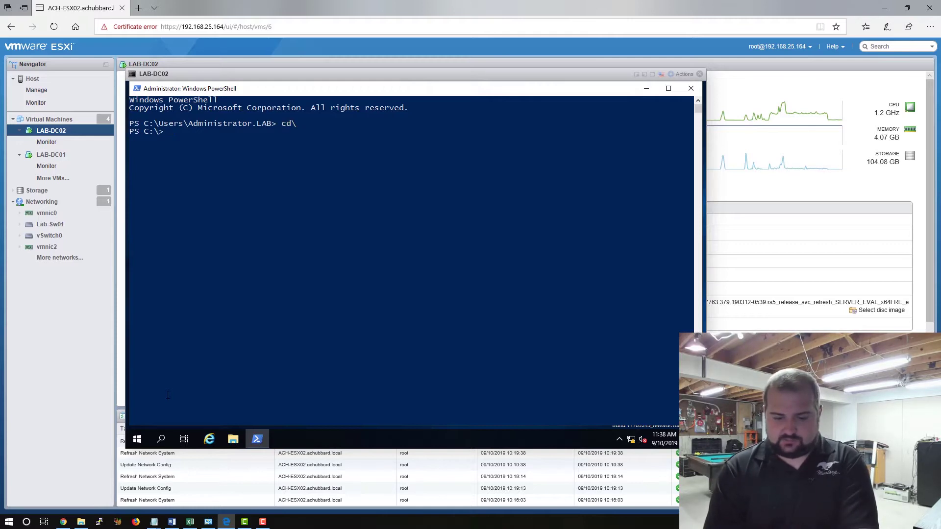
text(repadmin /)
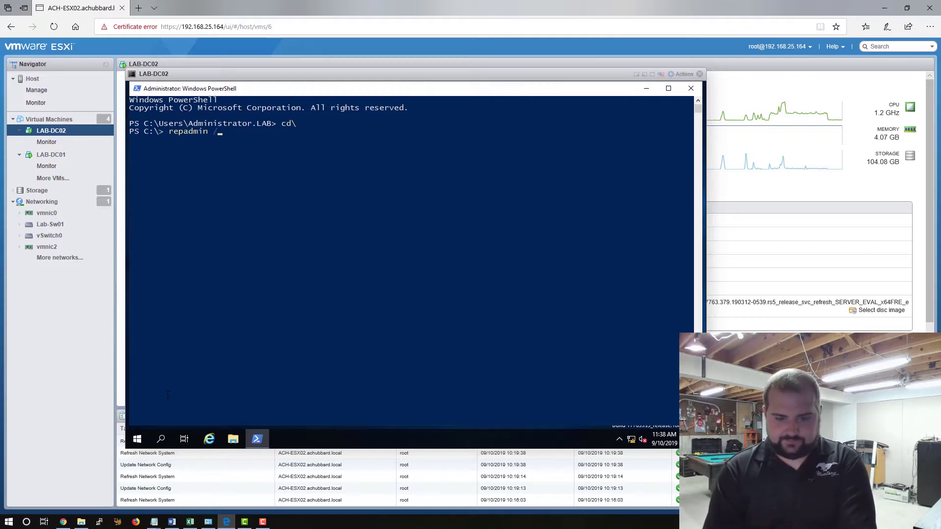
text(showrepl)
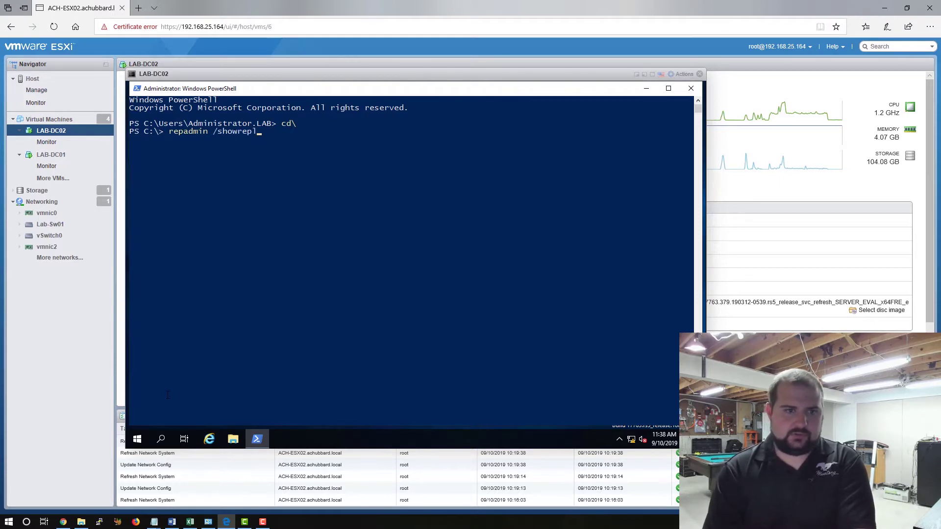
key(Return)
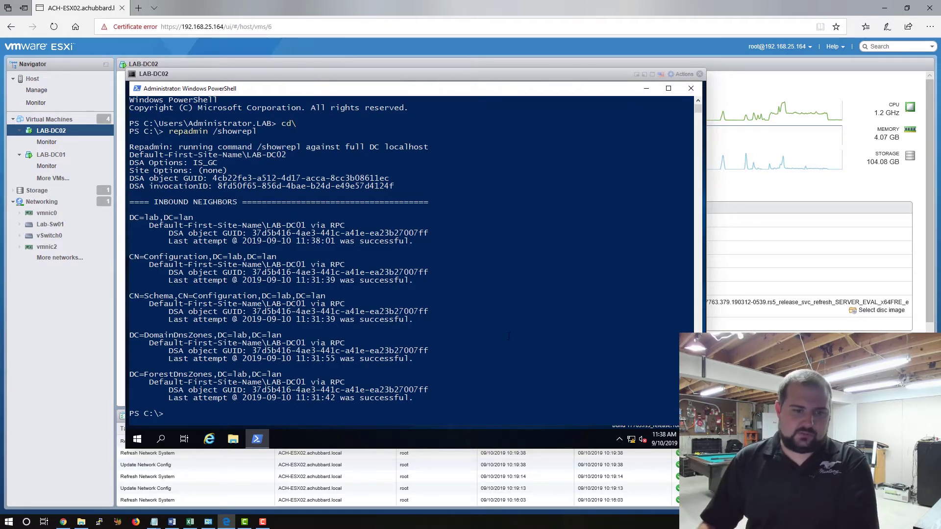
Run repadmin /replsummary to confirm zero replication failures with LAB-DC01.
key(Up)
key(BackSpace)
key(BackSpace)
key(BackSpace)
key(BackSpace)
key(BackSpace)
key(BackSpace)
key(BackSpace)
key(BackSpace)
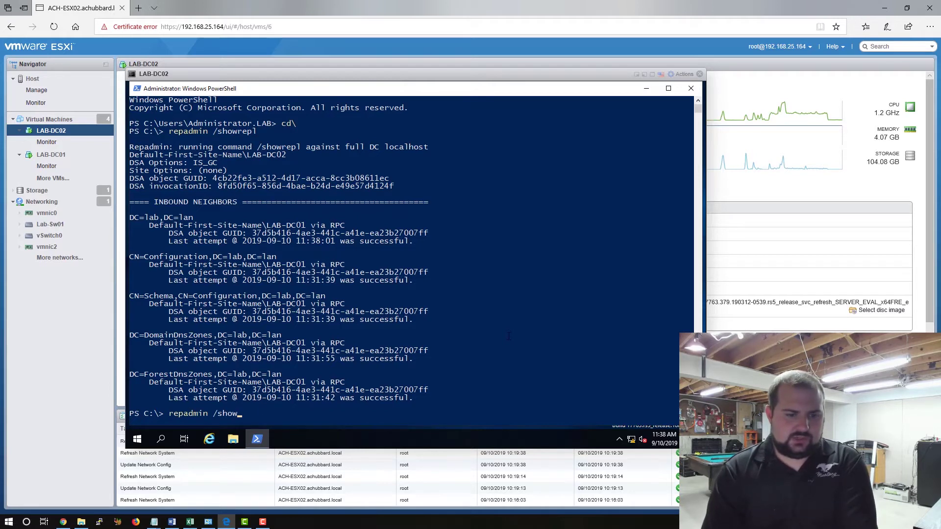
text(repl)
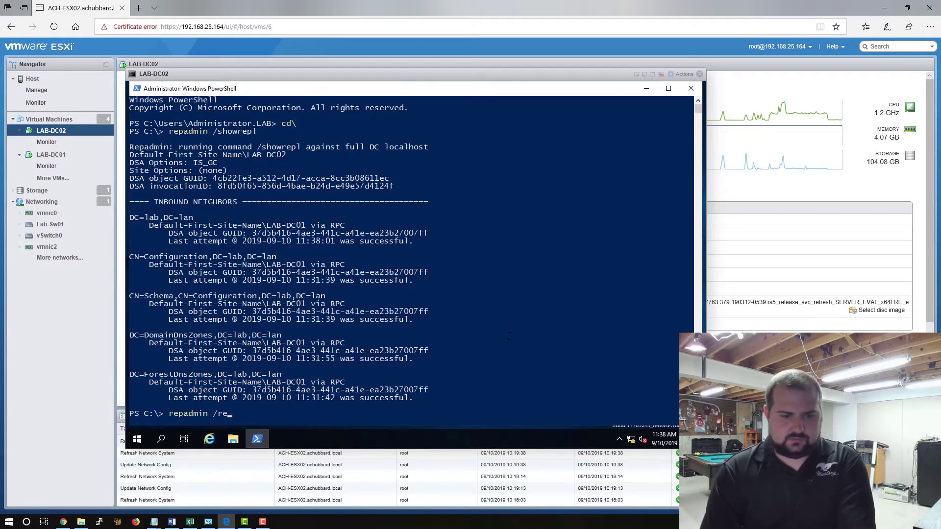
key(BackSpace)
key(BackSpace)
key(BackSpace)
key(BackSpace)
key(BackSpace)
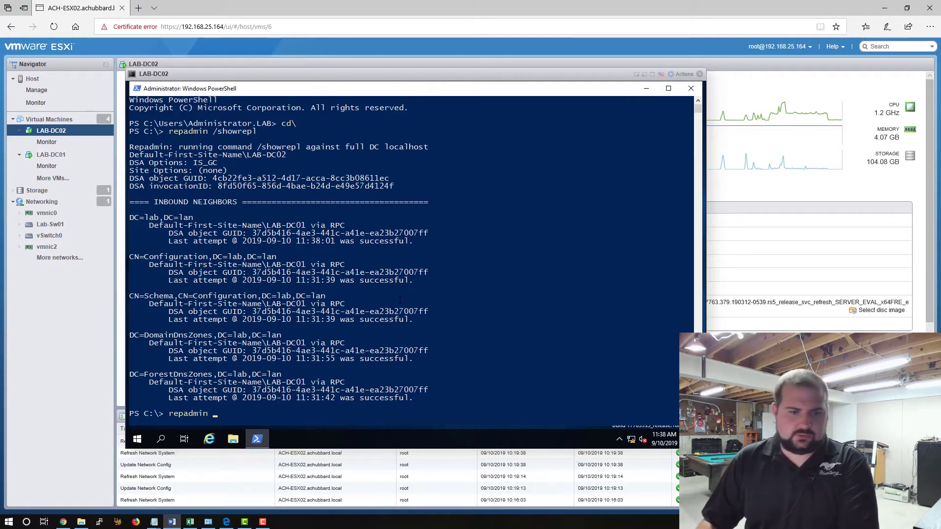
text(/)
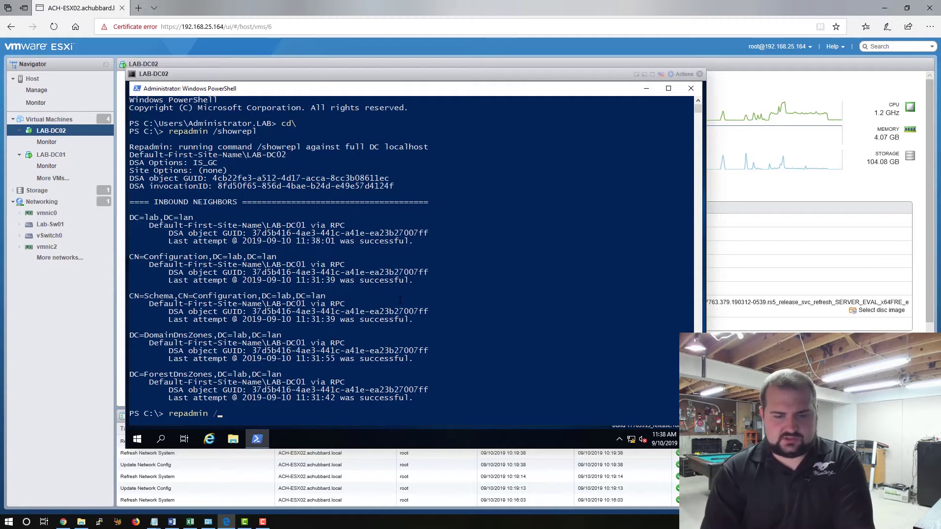
text(replsummr)
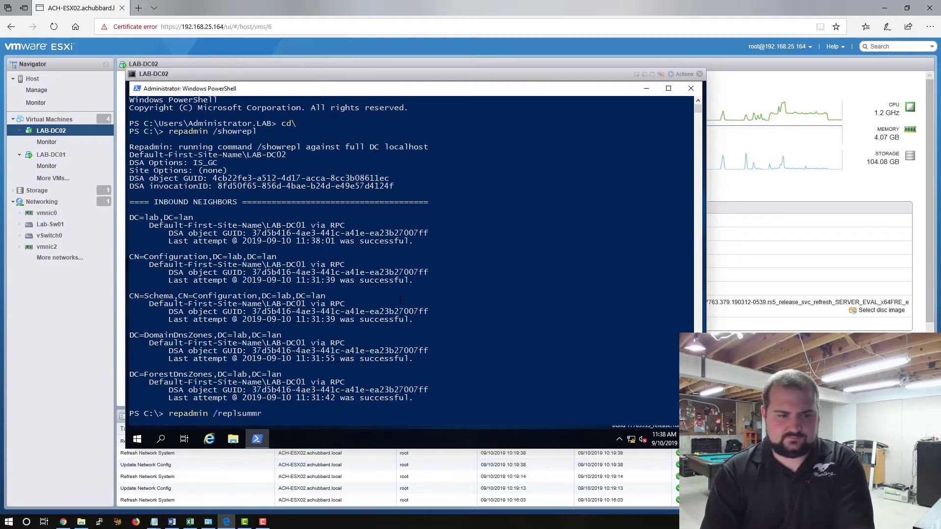
key(BackSpace)
text(ary)
key(Return)
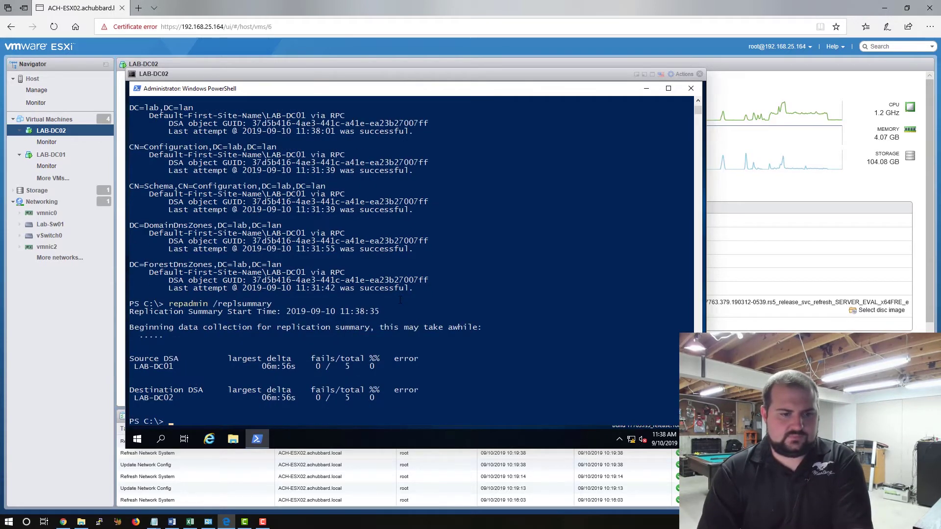